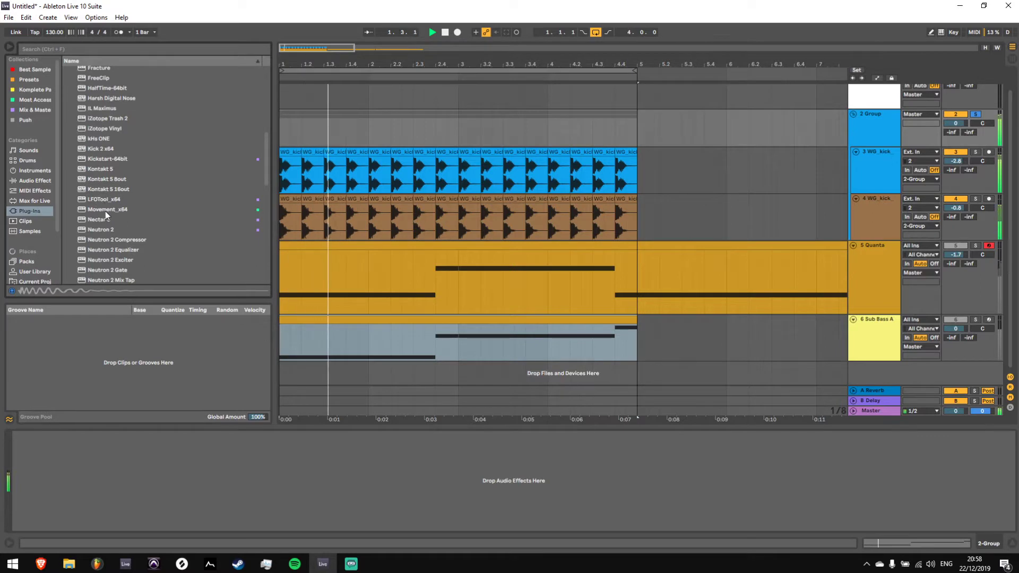
Find the Multipass plug-in in the browser, add it to the Most Accessed collection and load it on the kick group track
{"action": "key", "text": "ctrl+f"}
{"action": "type", "text": "multipass"}
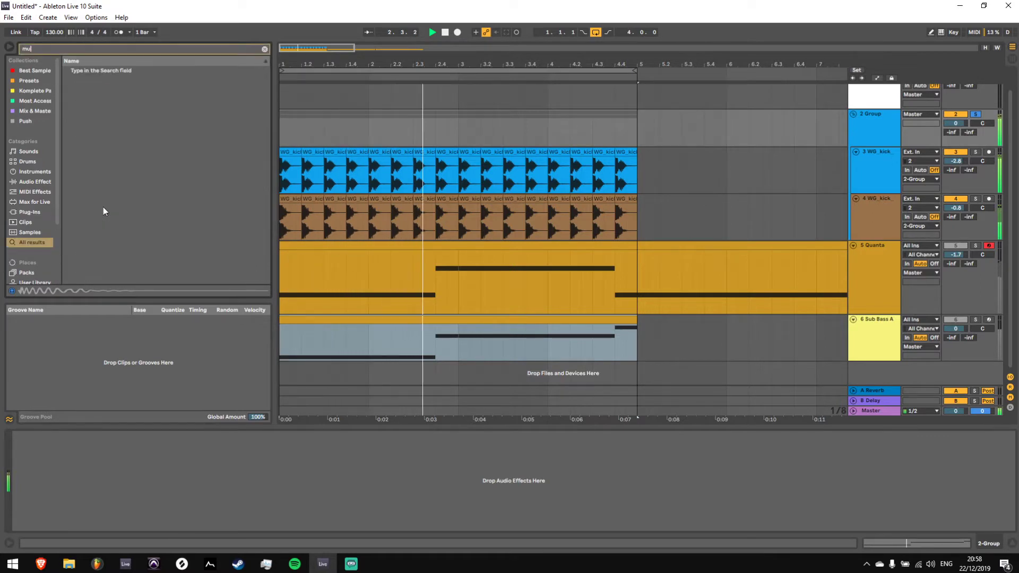
{"action": "left_click", "coordinate": [100, 70]}
{"action": "right_click", "coordinate": [100, 70]}
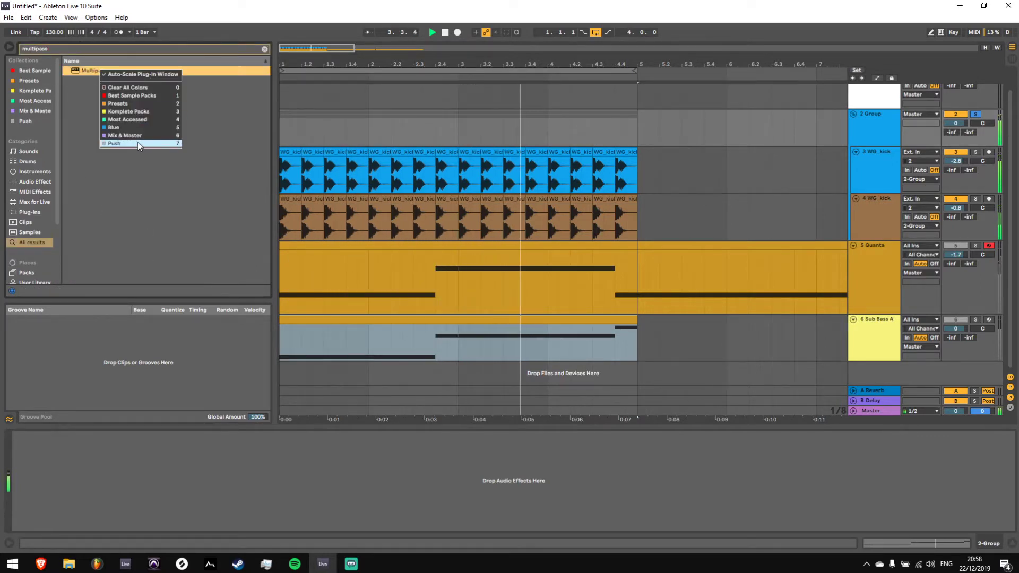
{"action": "left_click", "coordinate": [125, 121]}
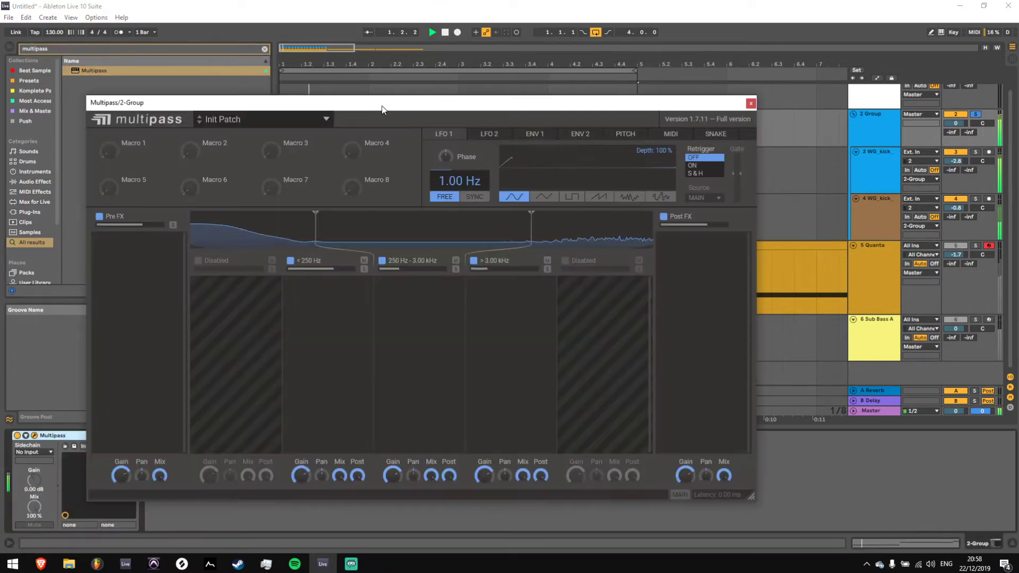
{"action": "left_click_drag", "start_coordinate": [381, 106], "coordinate": [512, 84]}
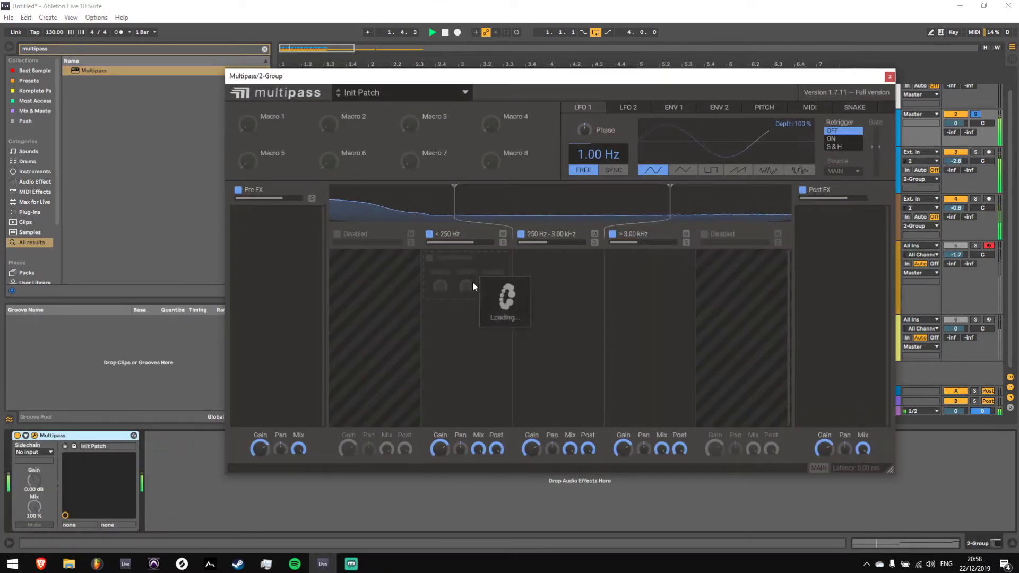
Add a Transient Shaper to each of the three active Multipass bands
{"action": "left_click", "coordinate": [475, 280]}
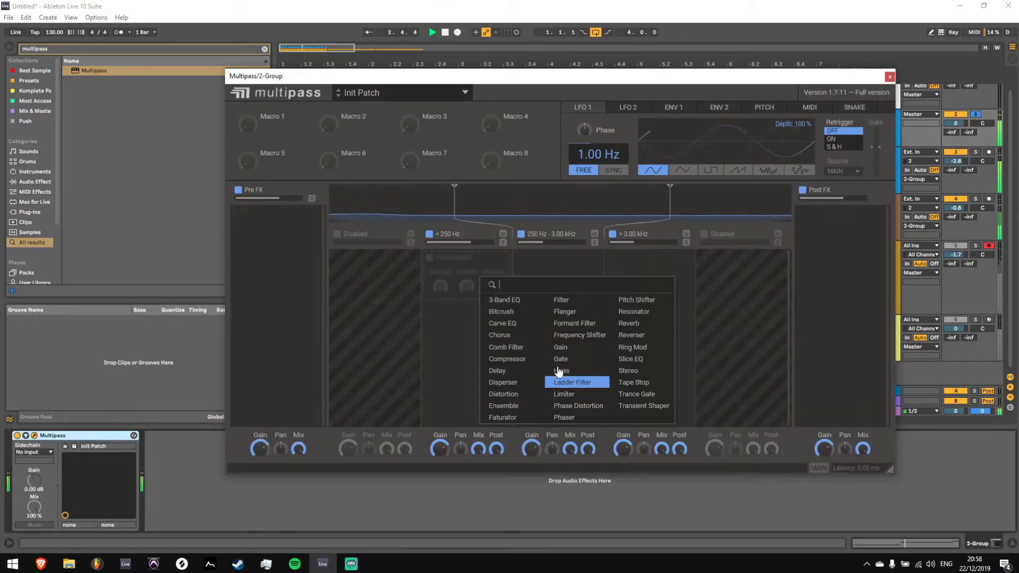
{"action": "left_click", "coordinate": [627, 406]}
{"action": "left_click", "coordinate": [560, 289]}
{"action": "left_click", "coordinate": [726, 420]}
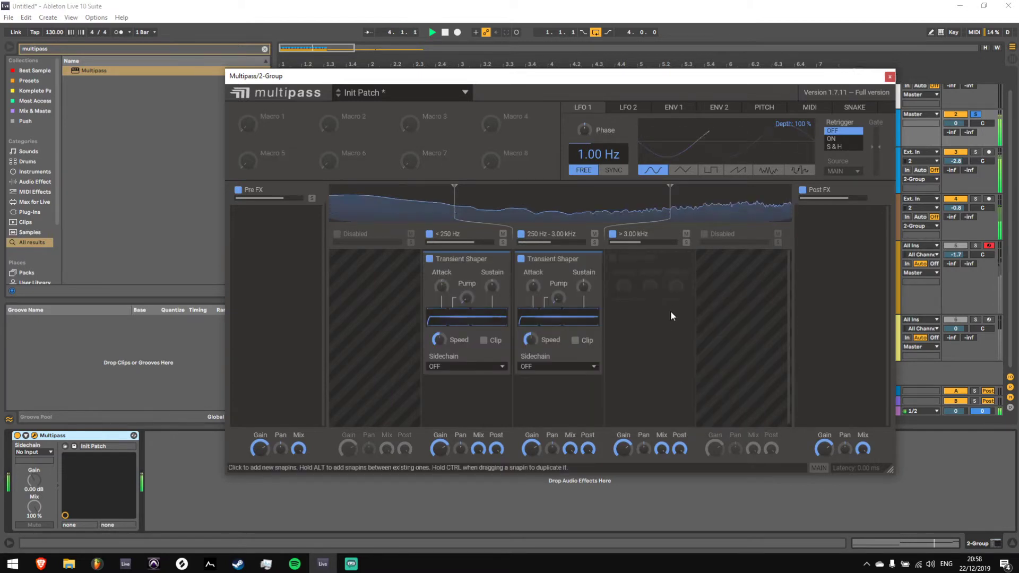
{"action": "left_click", "coordinate": [648, 287]}
{"action": "left_click", "coordinate": [806, 410]}
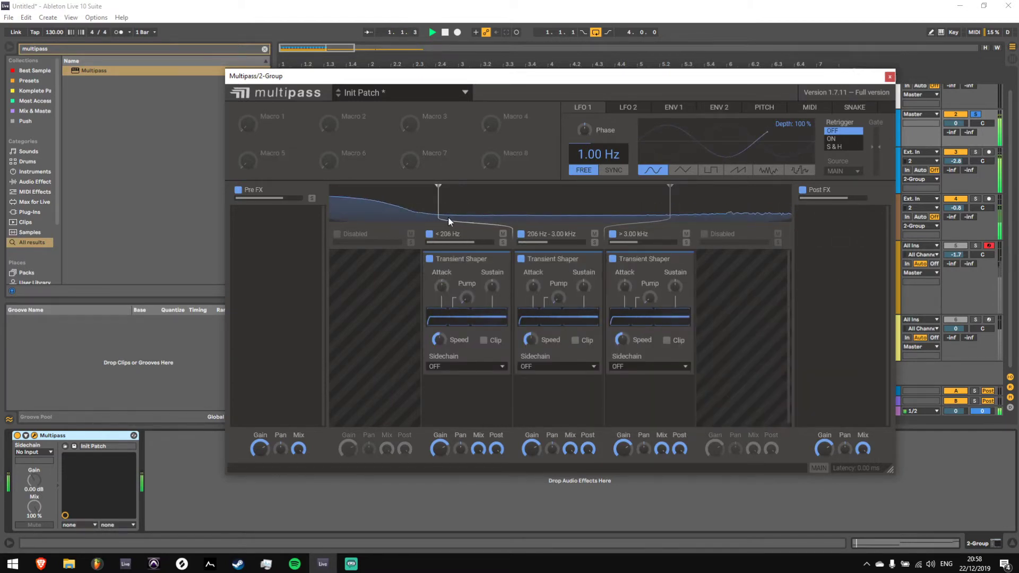
Set the band splits to about 206 Hz and 1.05 kHz, and lower Sustain and raise Pump on the soloed low band's Transient Shaper
{"action": "left_click", "coordinate": [502, 243]}
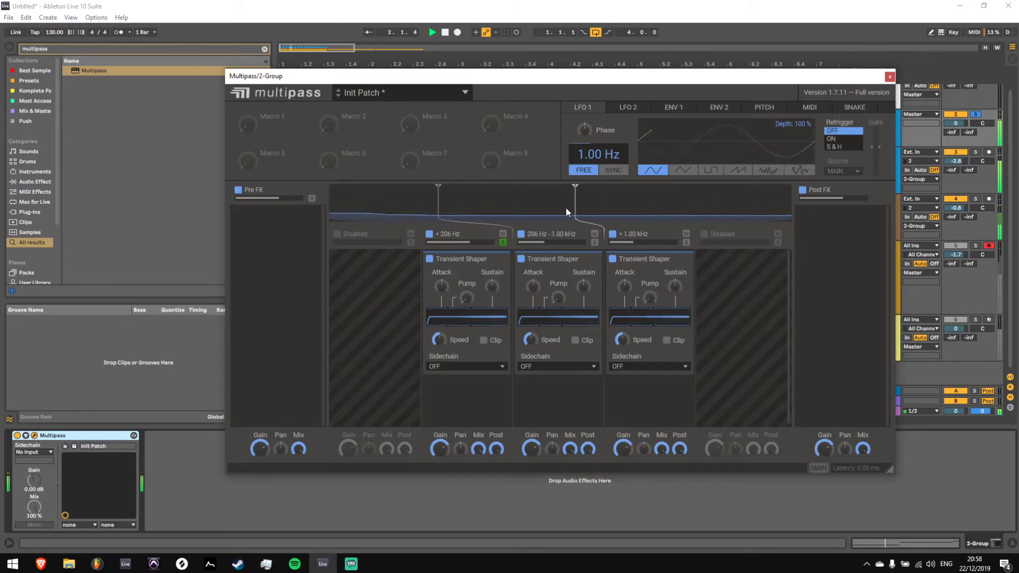
{"action": "left_click_drag", "start_coordinate": [566, 208], "coordinate": [571, 212]}
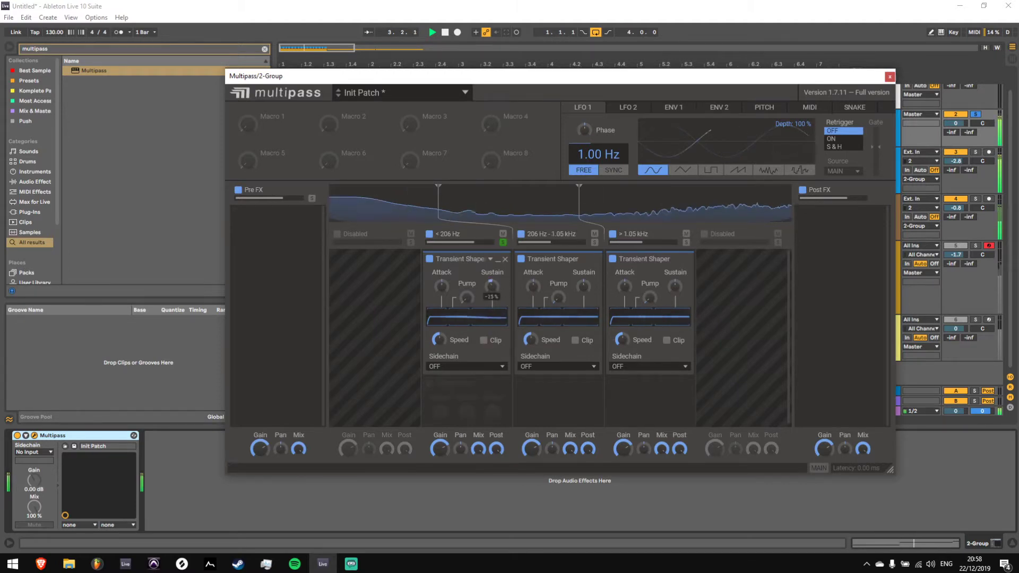
{"action": "left_click", "coordinate": [503, 243]}
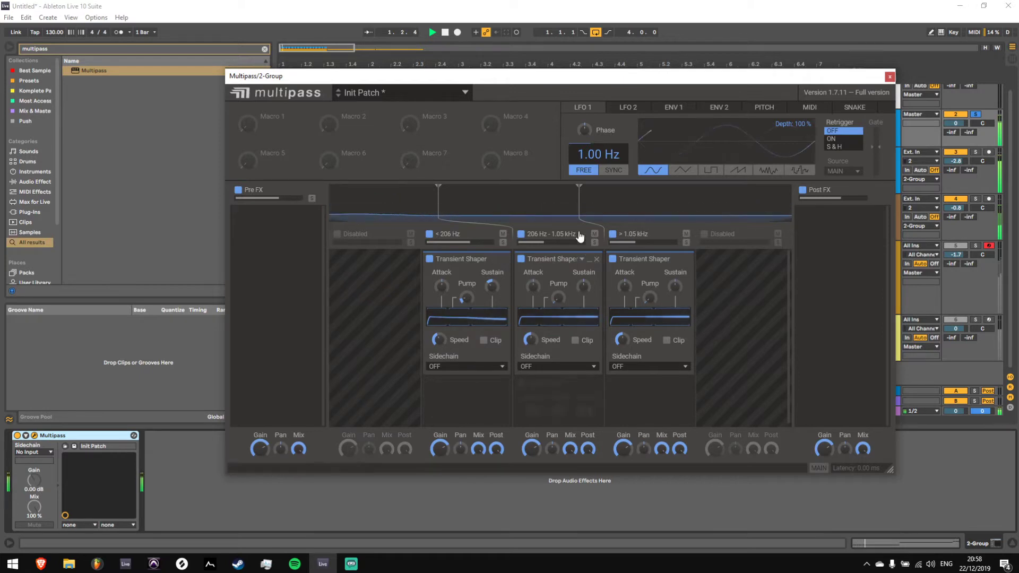
With the mid band soloed, adjust its Transient Shaper's Attack, raise Sustain and set Speed to about 31%, comparing with the shaper bypassed
{"action": "left_click", "coordinate": [594, 243]}
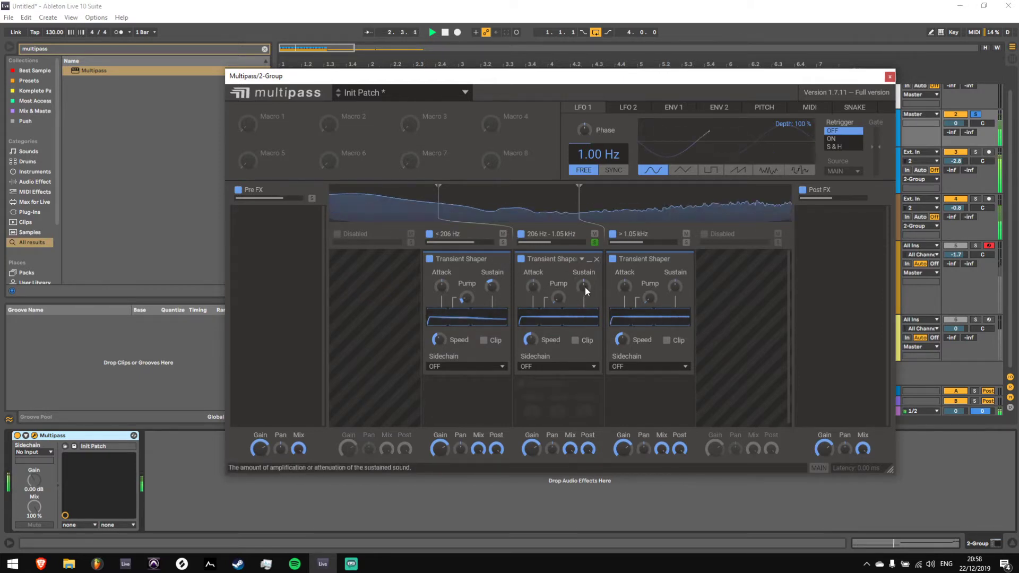
{"action": "left_click_drag", "start_coordinate": [537, 286], "coordinate": [534, 293]}
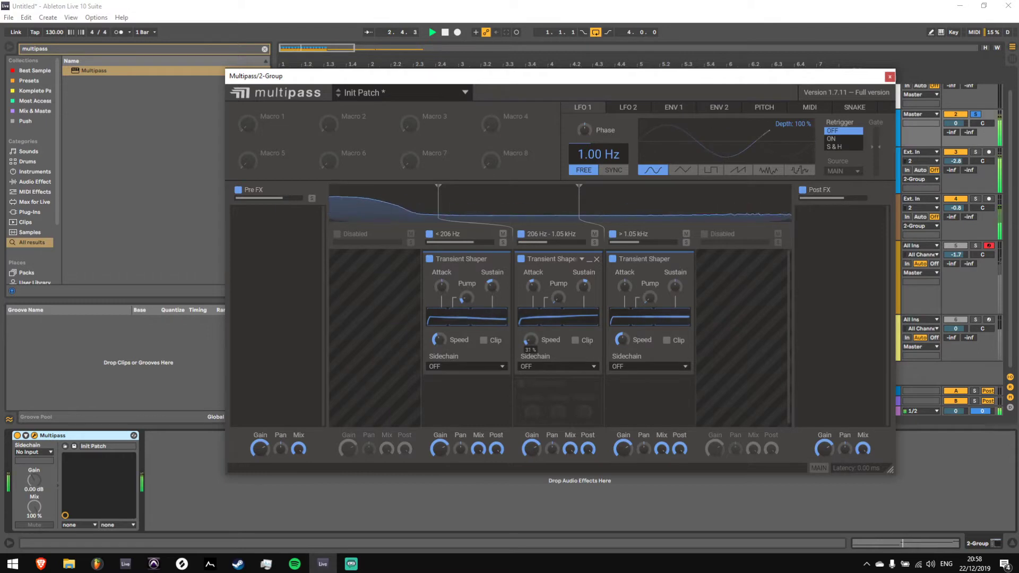
{"action": "left_click_drag", "start_coordinate": [584, 287], "coordinate": [584, 271]}
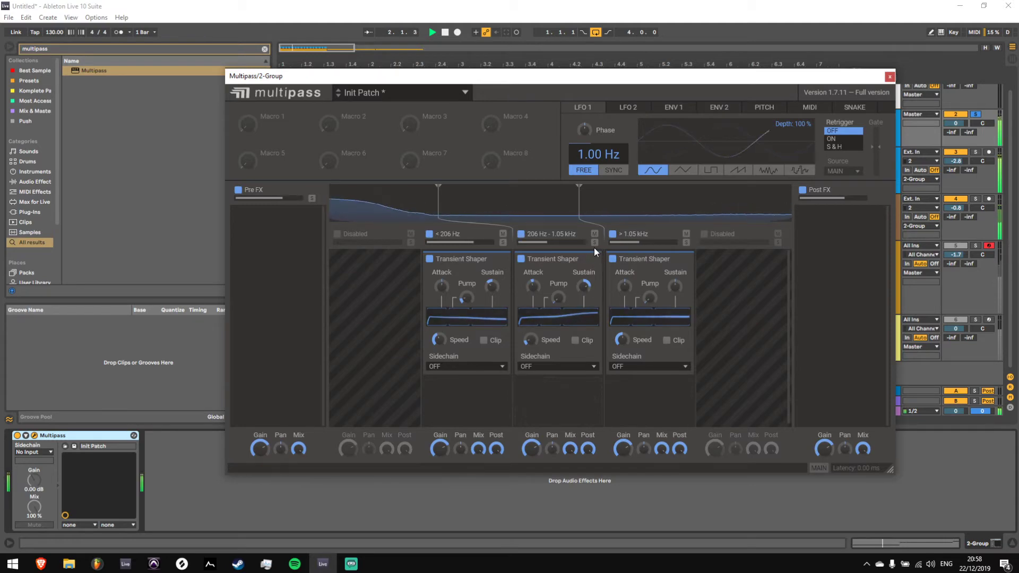
{"action": "left_click", "coordinate": [522, 259]}
{"action": "left_click", "coordinate": [521, 260]}
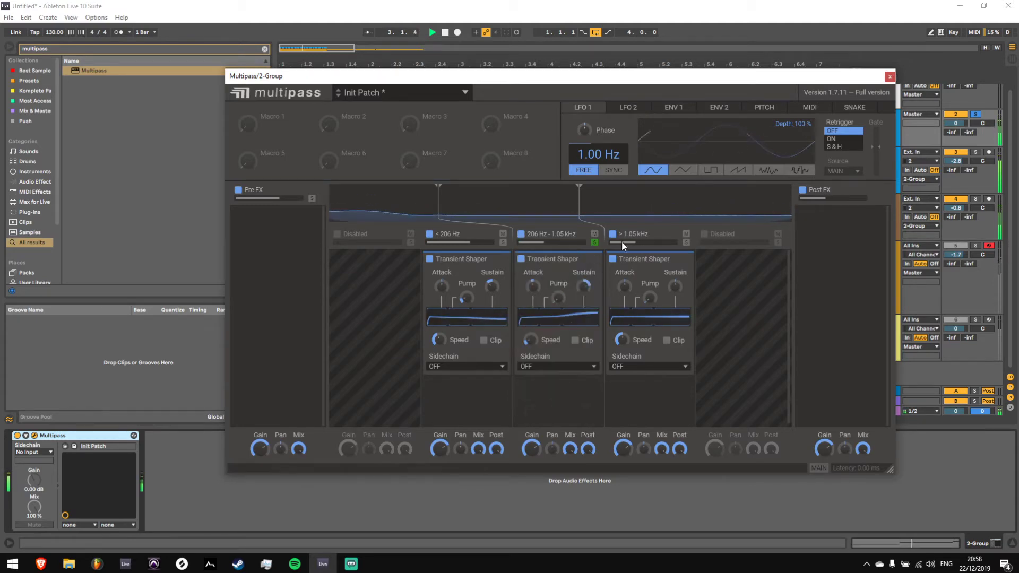
On the high band's Transient Shaper, raise Attack, set Pump to about 27% and bring Sustain back to neutral
{"action": "left_click", "coordinate": [686, 242]}
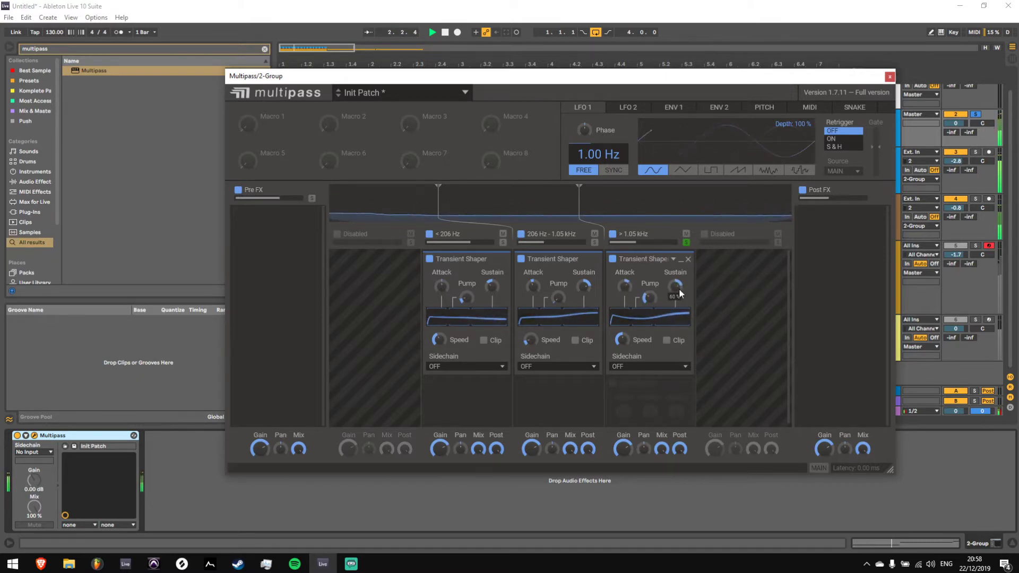
{"action": "left_click", "coordinate": [686, 242]}
{"action": "left_click_drag", "start_coordinate": [624, 287], "coordinate": [624, 266]}
{"action": "left_click_drag", "start_coordinate": [650, 298], "coordinate": [649, 324]}
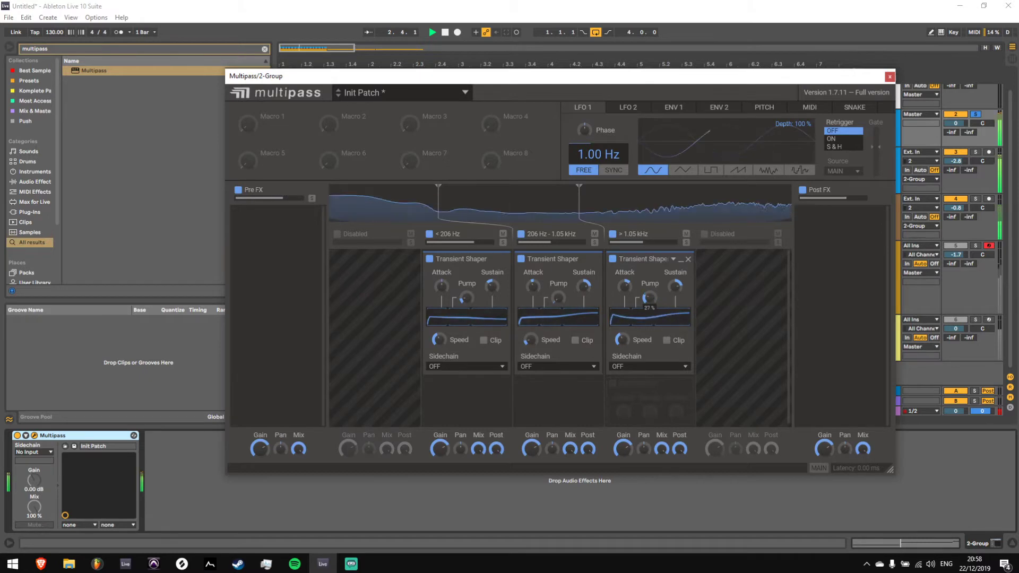
{"action": "left_click_drag", "start_coordinate": [675, 287], "coordinate": [675, 297]}
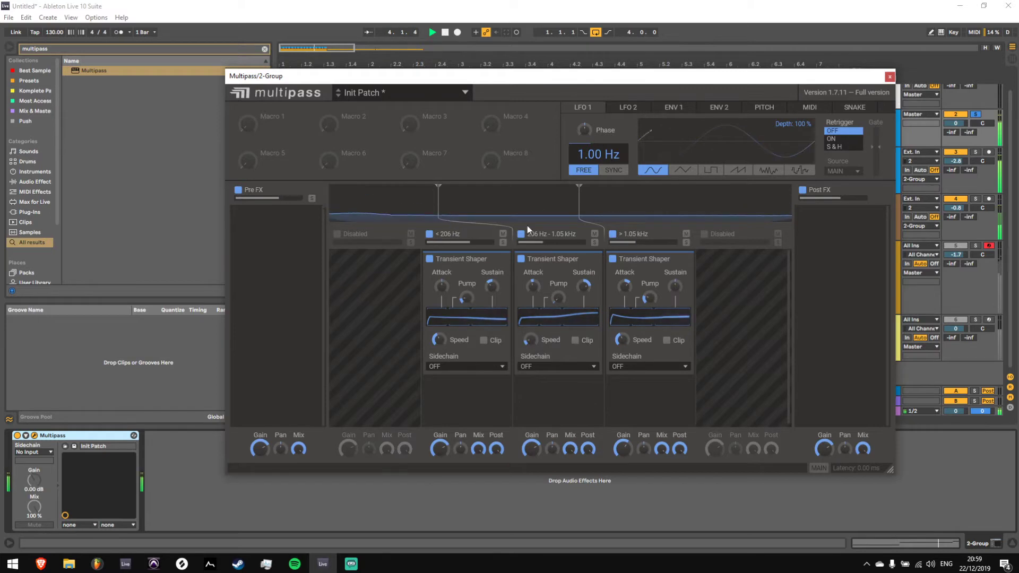
Add a Gate below the mid band's Transient Shaper and lengthen its Release while the band is soloed
{"action": "left_click", "coordinate": [595, 242]}
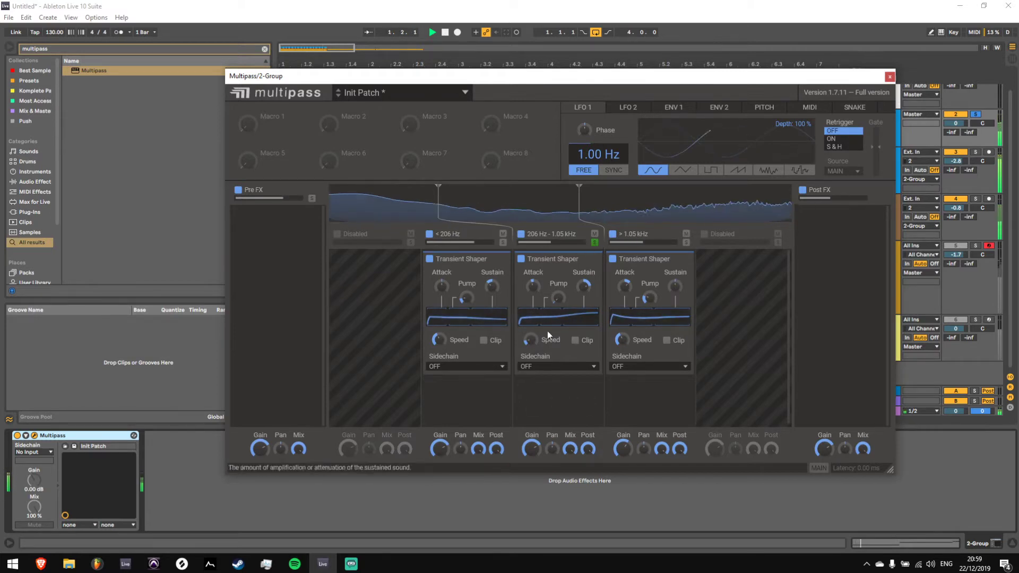
{"action": "left_click", "coordinate": [541, 391]}
{"action": "left_click", "coordinate": [629, 399]}
{"action": "scroll", "coordinate": [578, 378], "scroll_direction": "down", "scroll_amount": 2}
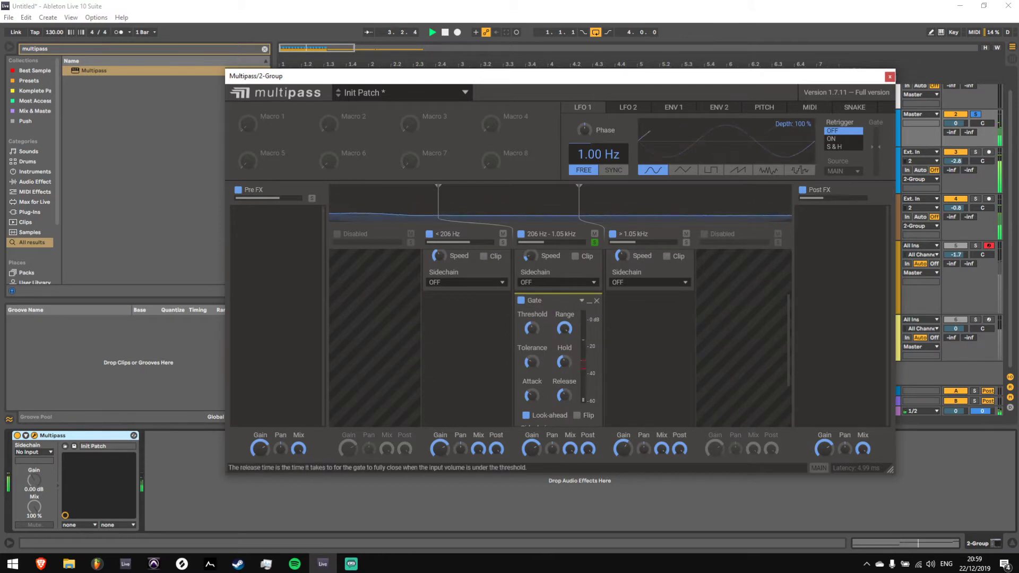
{"action": "left_click", "coordinate": [595, 242]}
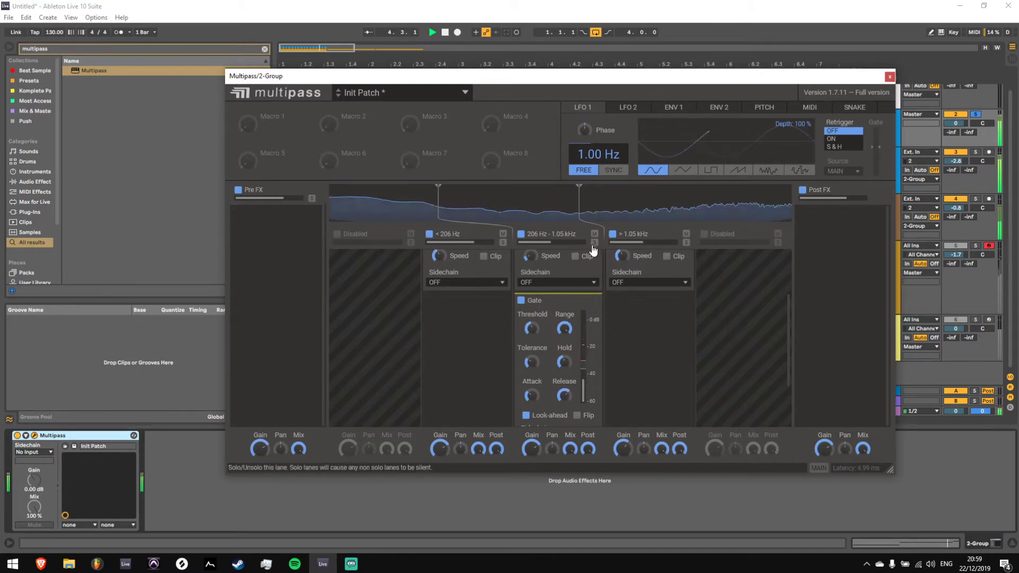
Add a Gate below the high band's Transient Shaper and raise its Release to about 324 ms
{"action": "left_click", "coordinate": [652, 307]}
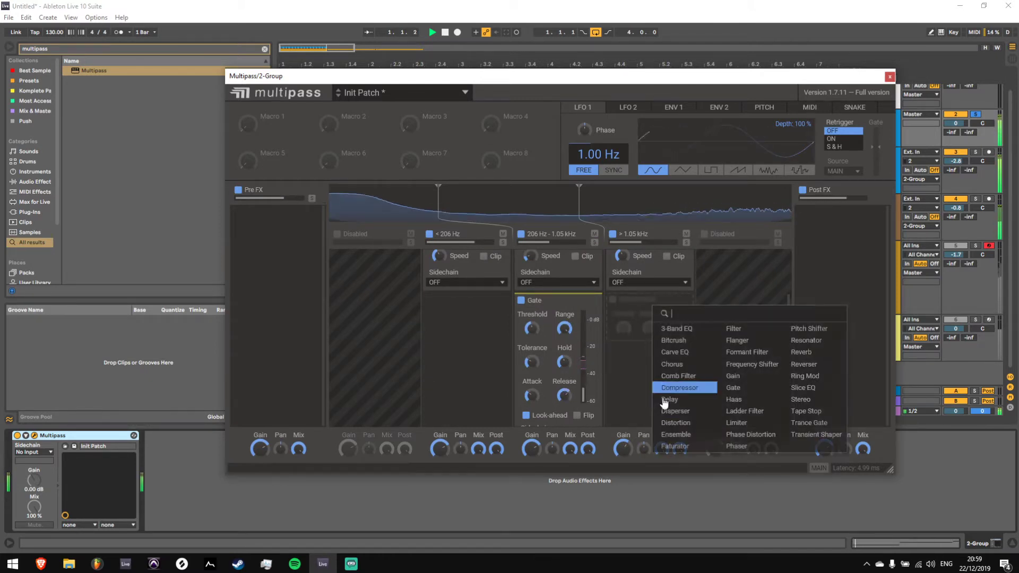
{"action": "left_click", "coordinate": [727, 397]}
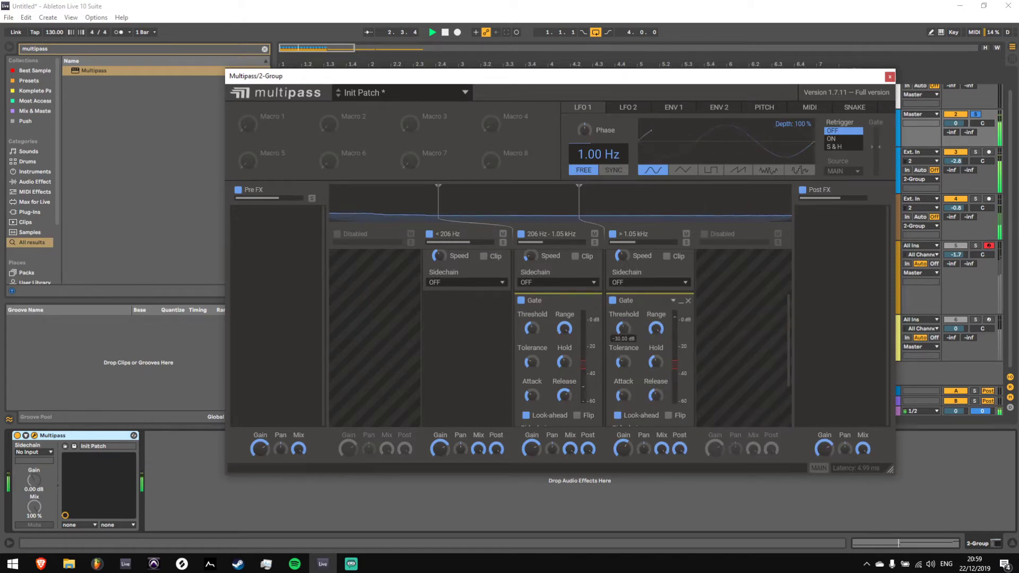
{"action": "scroll", "coordinate": [651, 378], "scroll_direction": "down", "scroll_amount": 3}
{"action": "scroll", "coordinate": [649, 339], "scroll_direction": "up", "scroll_amount": 1}
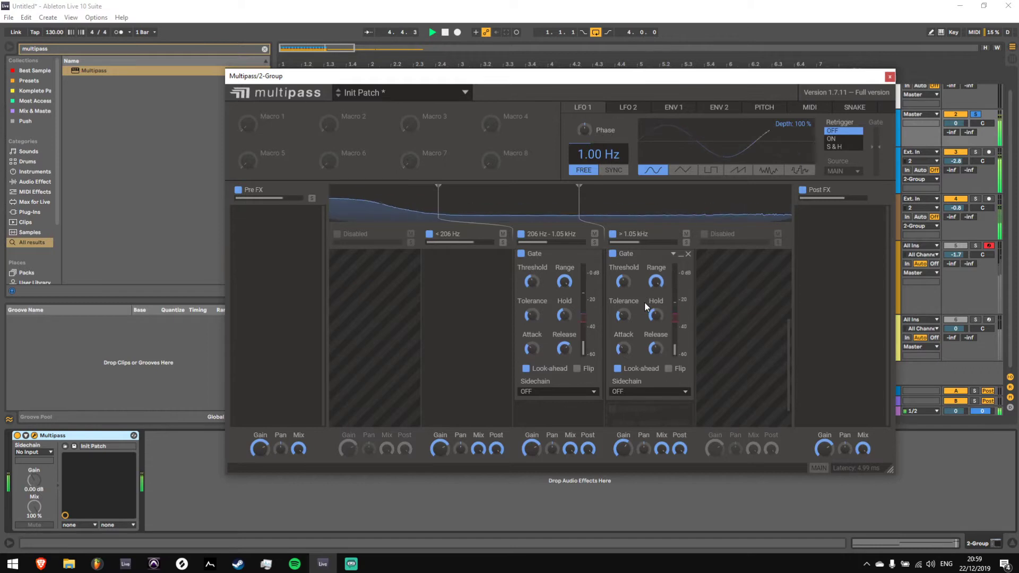
{"action": "scroll", "coordinate": [644, 301], "scroll_direction": "up", "scroll_amount": 1}
{"action": "mouse_move", "coordinate": [656, 375]}
{"action": "left_click_drag", "start_coordinate": [656, 375], "coordinate": [656, 352]}
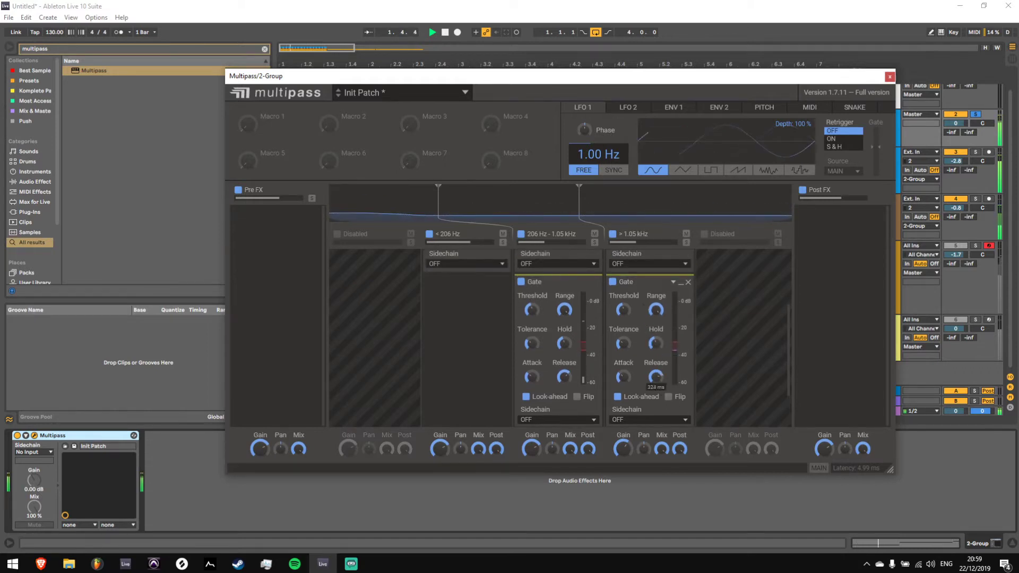
Fine-tune the high band Gate's Release and Hold, listening with the band soloed and with the Gate bypassed
{"action": "left_click", "coordinate": [686, 243]}
{"action": "left_click_drag", "start_coordinate": [660, 382], "coordinate": [660, 381]}
{"action": "left_click", "coordinate": [687, 243]}
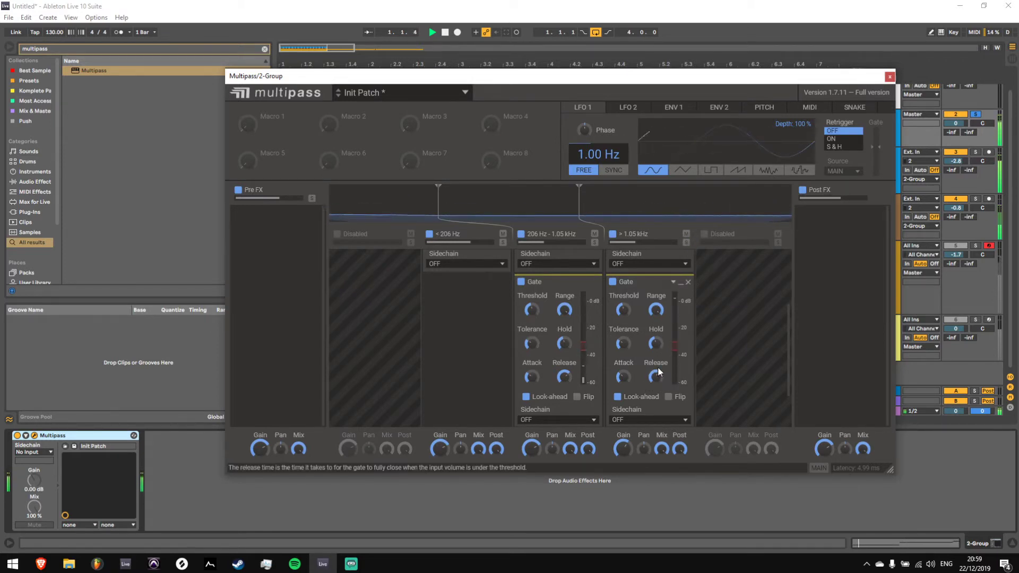
{"action": "left_click", "coordinate": [613, 282]}
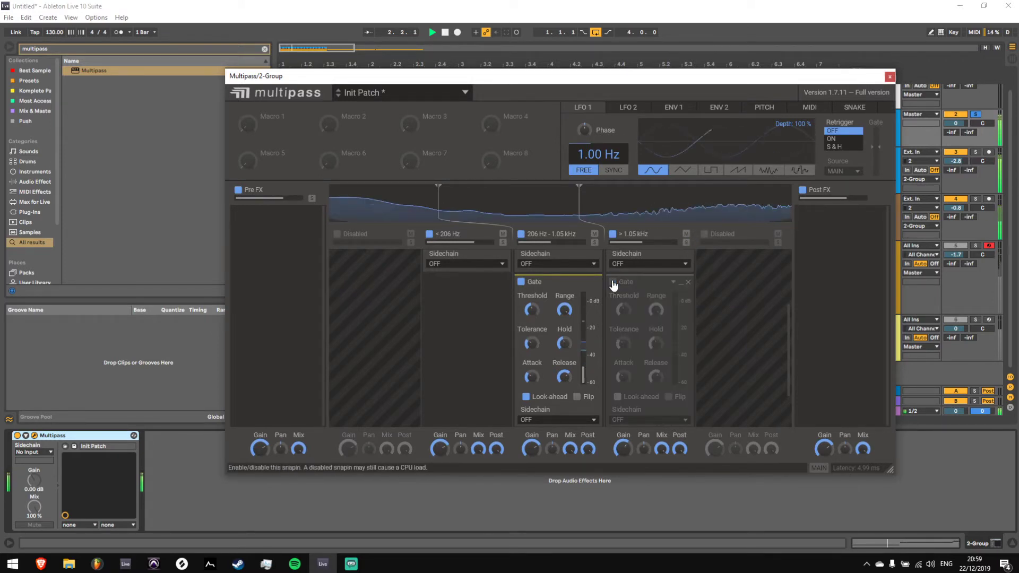
{"action": "left_click", "coordinate": [613, 282]}
{"action": "mouse_move", "coordinate": [656, 377]}
{"action": "left_mouse_down"}
{"action": "mouse_move", "coordinate": [656, 339]}
{"action": "mouse_move", "coordinate": [656, 375]}
{"action": "left_mouse_up"}
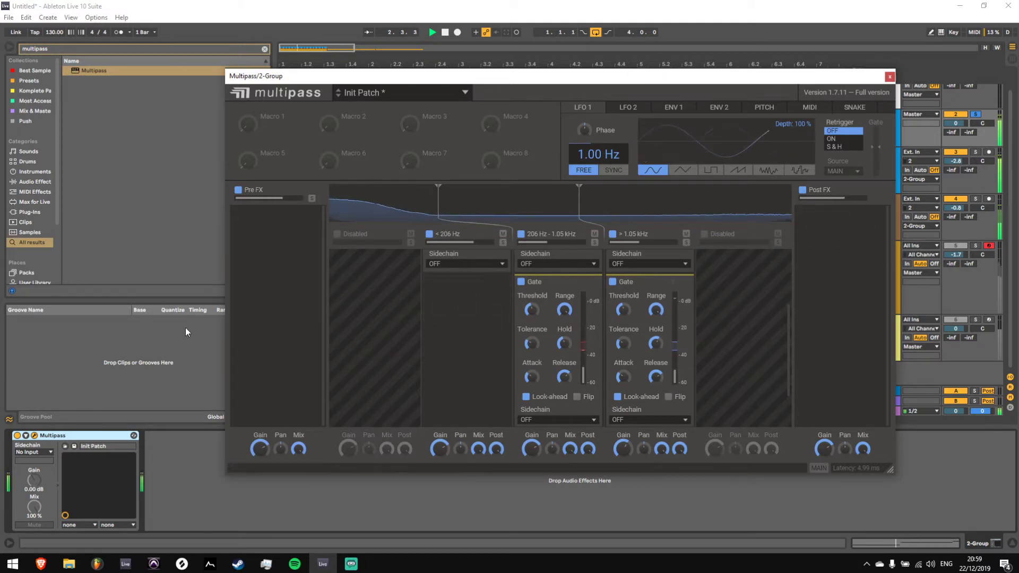
Take the kick group out of solo and compare the full mix with Multipass bypassed and enabled
{"action": "left_click", "coordinate": [18, 436]}
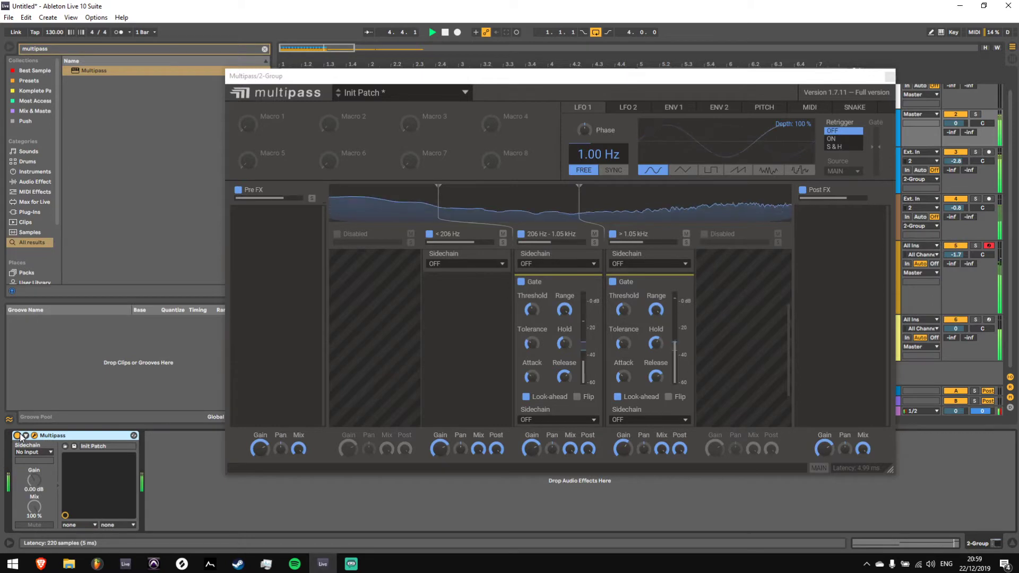
{"action": "left_click", "coordinate": [17, 436]}
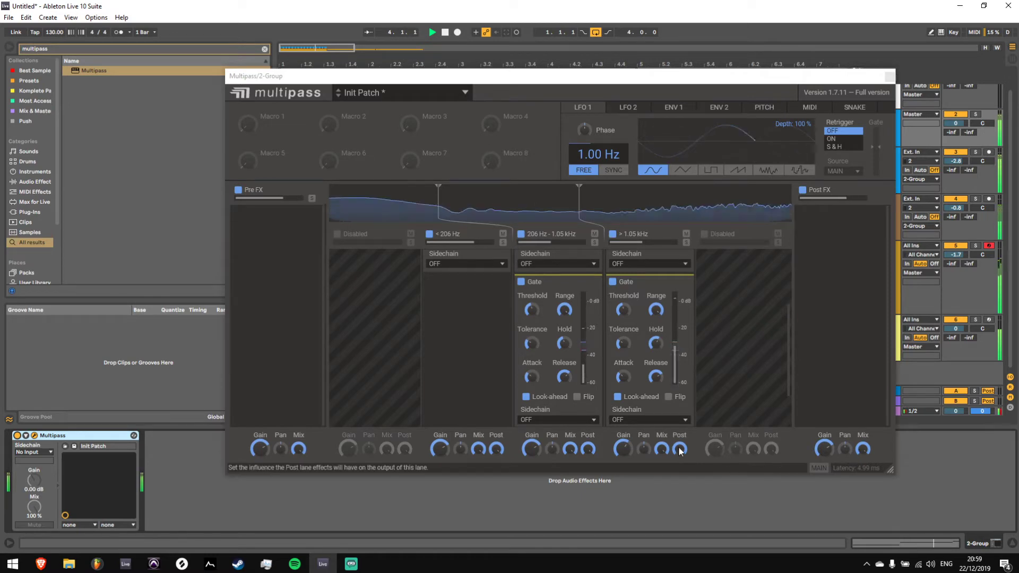
Add a Slice EQ to the Post FX lane with a gentle boost around 100 Hz and a slight cut just below 500 Hz
{"action": "left_click", "coordinate": [863, 267]}
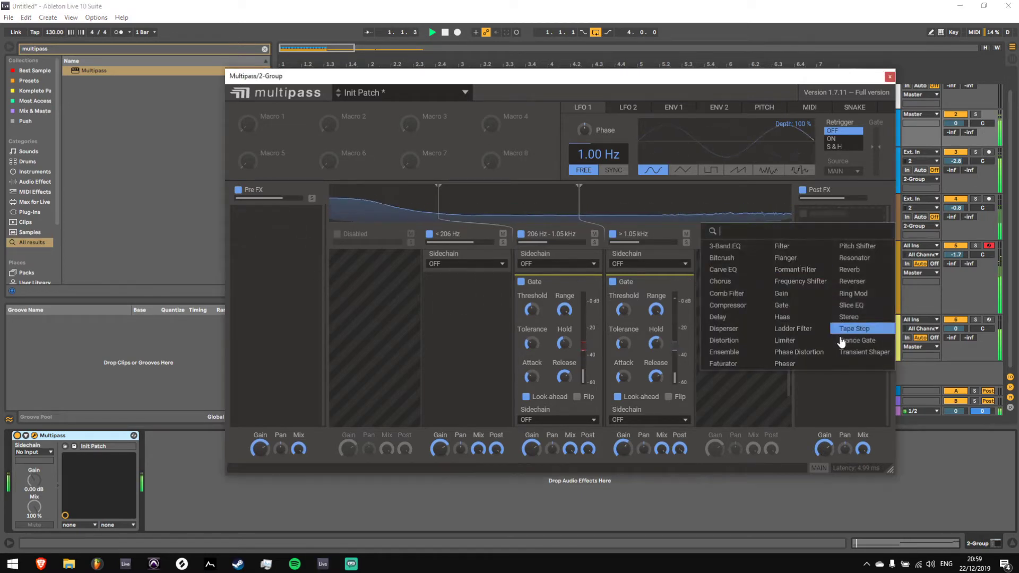
{"action": "left_click", "coordinate": [851, 305]}
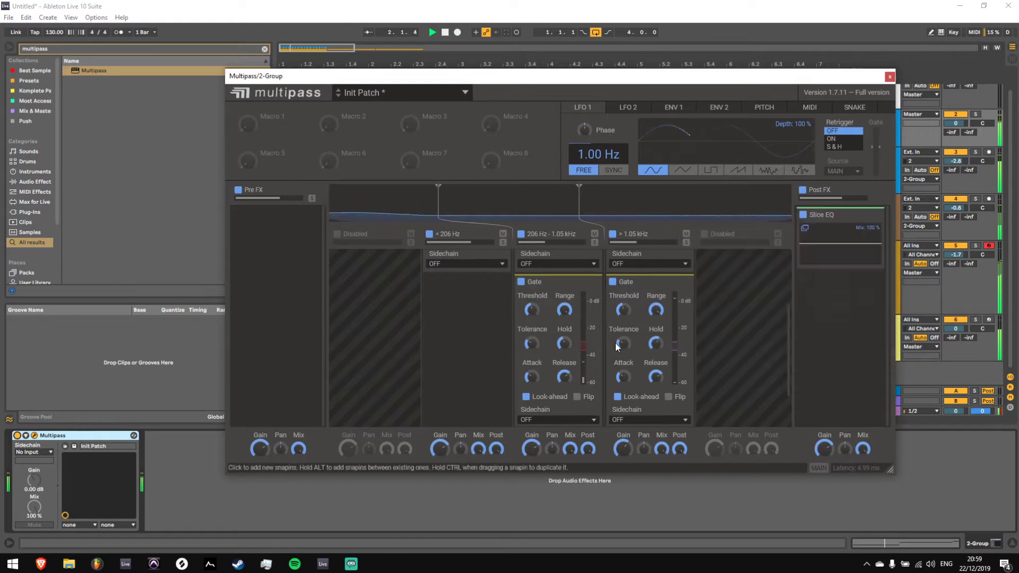
{"action": "mouse_move", "coordinate": [435, 296]}
{"action": "left_mouse_down"}
{"action": "mouse_move", "coordinate": [437, 281]}
{"action": "mouse_move", "coordinate": [422, 283]}
{"action": "left_mouse_up"}
{"action": "left_click_drag", "start_coordinate": [511, 296], "coordinate": [539, 311]}
Switch to Streamlabs OBS and clear the Slice EQ and Multipass windows from in front of it
{"action": "left_click", "coordinate": [350, 563]}
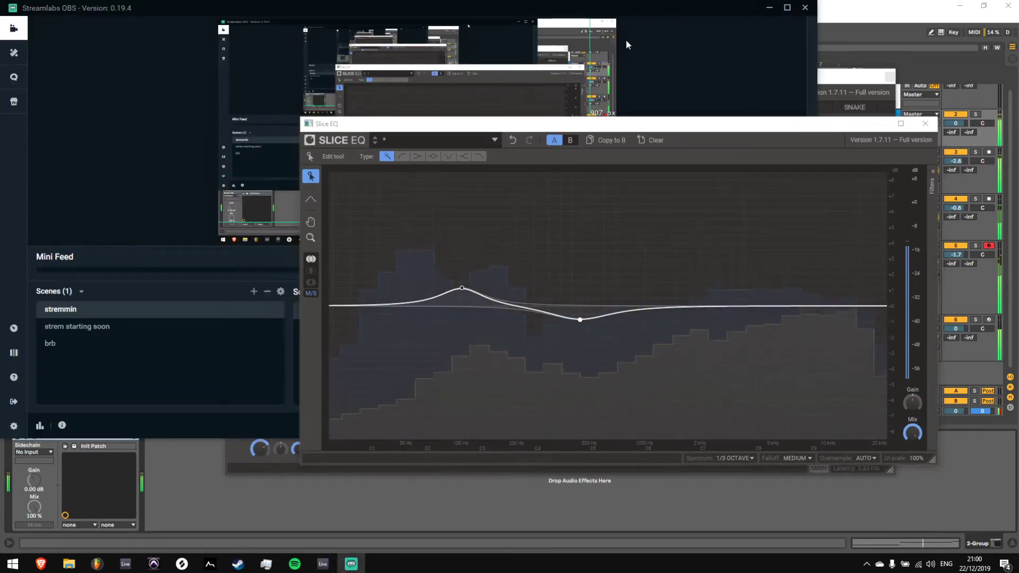
{"action": "left_click_drag", "start_coordinate": [541, 116], "coordinate": [946, 160]}
{"action": "scroll", "coordinate": [571, 322], "scroll_direction": "down", "scroll_amount": 3}
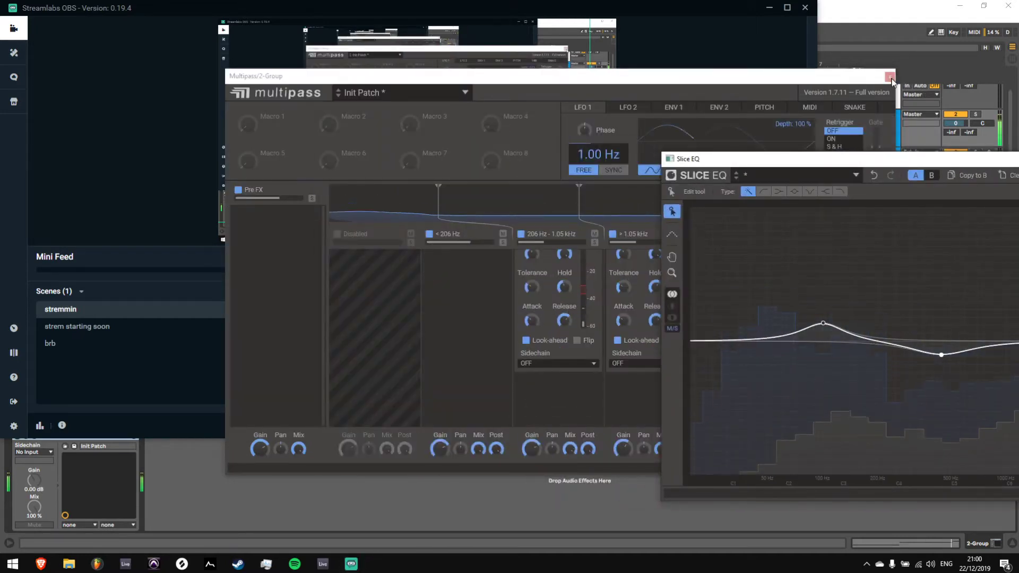
{"action": "left_click", "coordinate": [891, 77]}
Check the sources and audio mixer in Streamlabs OBS, and return to the Ableton Live arrangement
{"action": "left_click", "coordinate": [351, 563]}
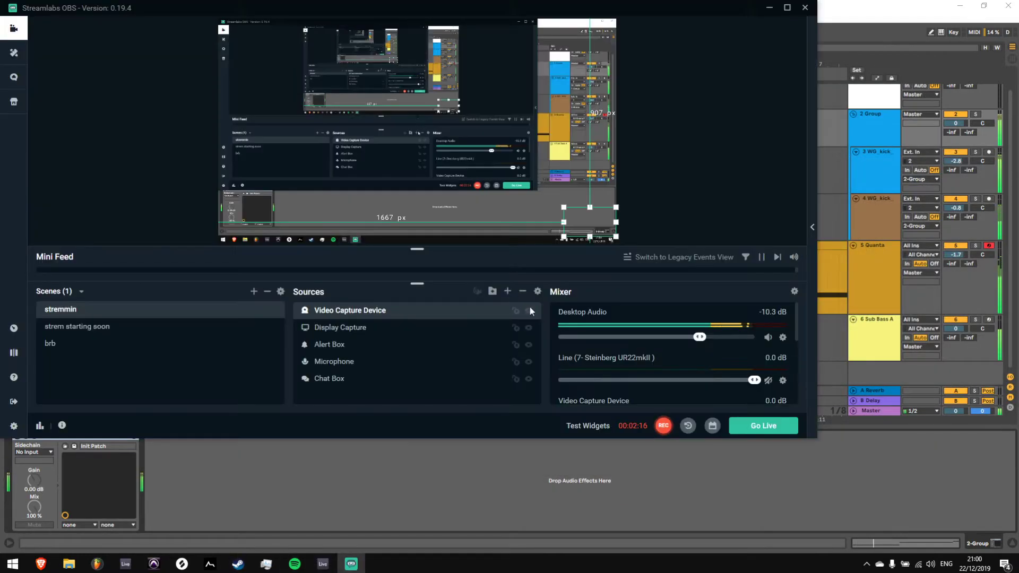
{"action": "scroll", "coordinate": [630, 345], "scroll_direction": "down", "scroll_amount": 4}
{"action": "scroll", "coordinate": [625, 345], "scroll_direction": "up", "scroll_amount": 2}
{"action": "left_click", "coordinate": [866, 472]}
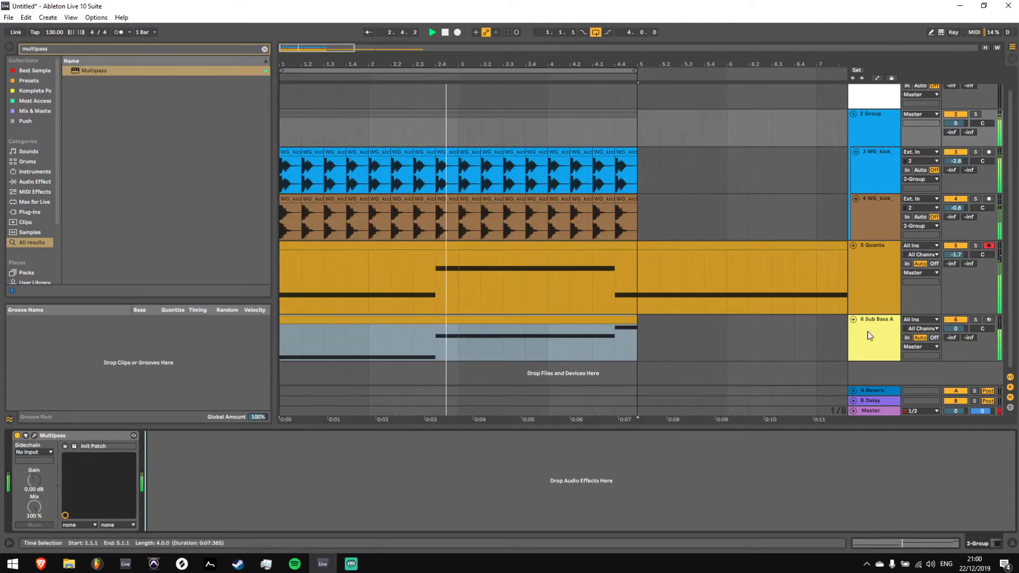
Select all the top-level tracks together and lower their volumes by 3.3 dB, bringing Quanta to -5.0 dB
{"action": "left_click", "coordinate": [882, 262]}
{"action": "key", "text": "ctrl+a"}
{"action": "left_click_drag", "start_coordinate": [955, 256], "coordinate": [956, 267]}
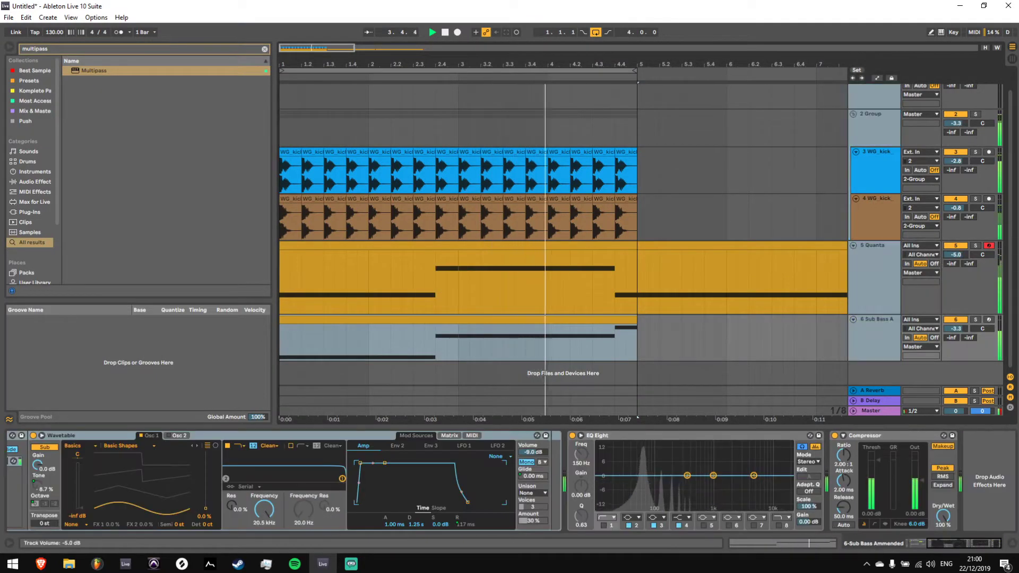
Solo the kick group and compare its sound with Multipass bypassed and enabled
{"action": "scroll", "coordinate": [853, 148], "scroll_direction": "up", "scroll_amount": 1}
{"action": "left_click", "coordinate": [872, 162]}
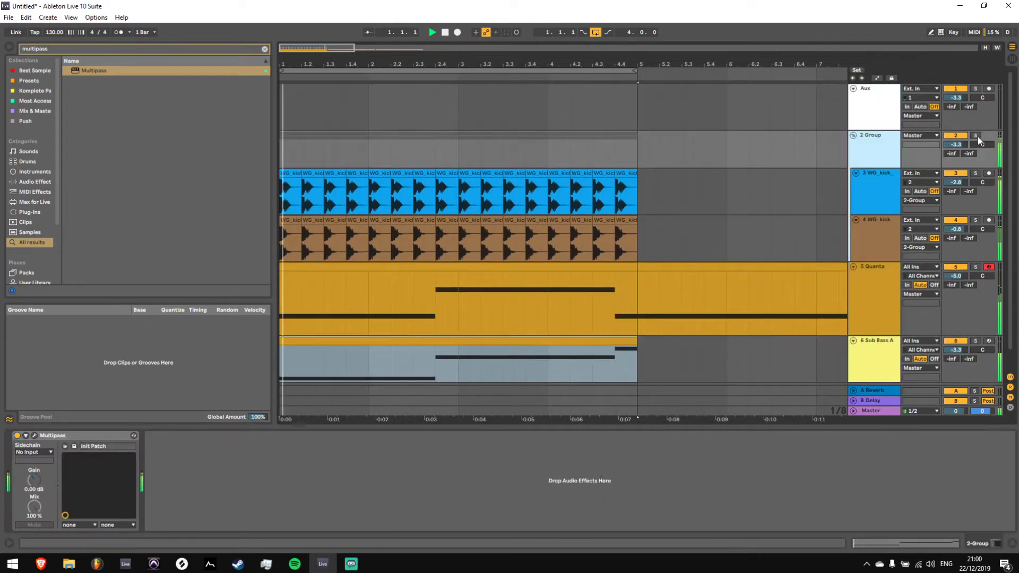
{"action": "left_click", "coordinate": [977, 135]}
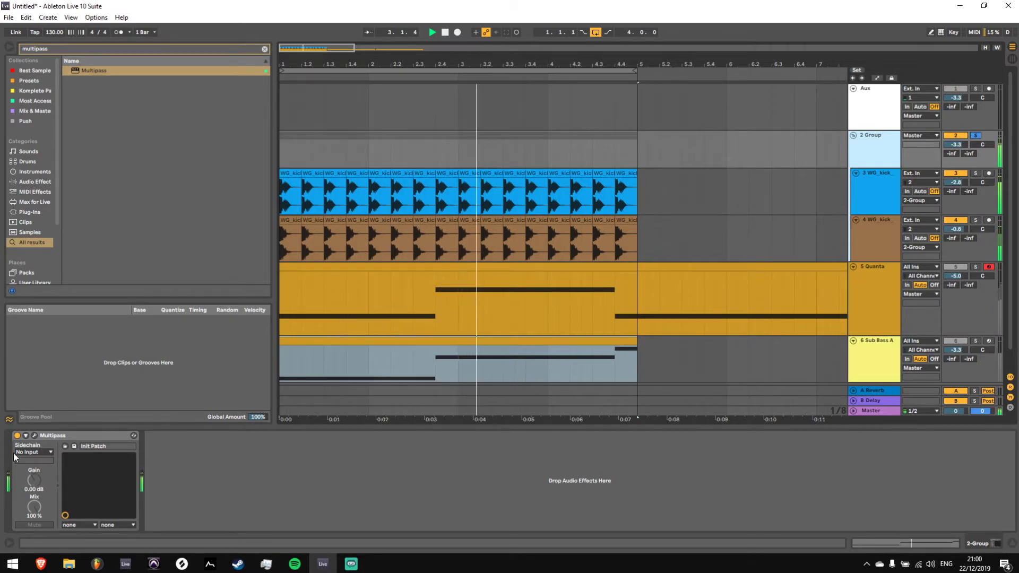
{"action": "left_click", "coordinate": [17, 435]}
{"action": "left_click", "coordinate": [17, 437]}
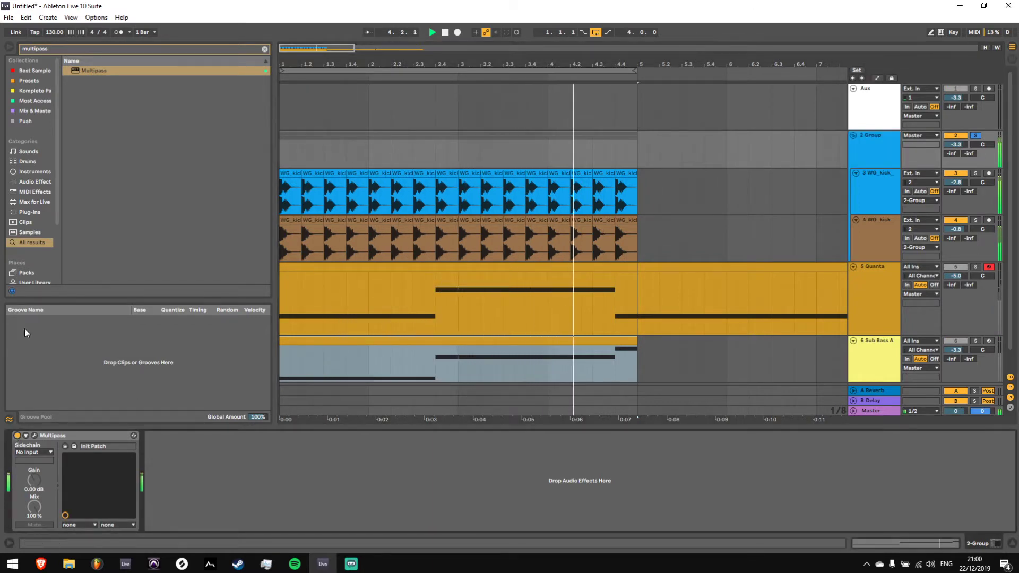
Find LFOTool_x64 among the plug-ins and add it after Multipass on the kick group
{"action": "left_click", "coordinate": [29, 211]}
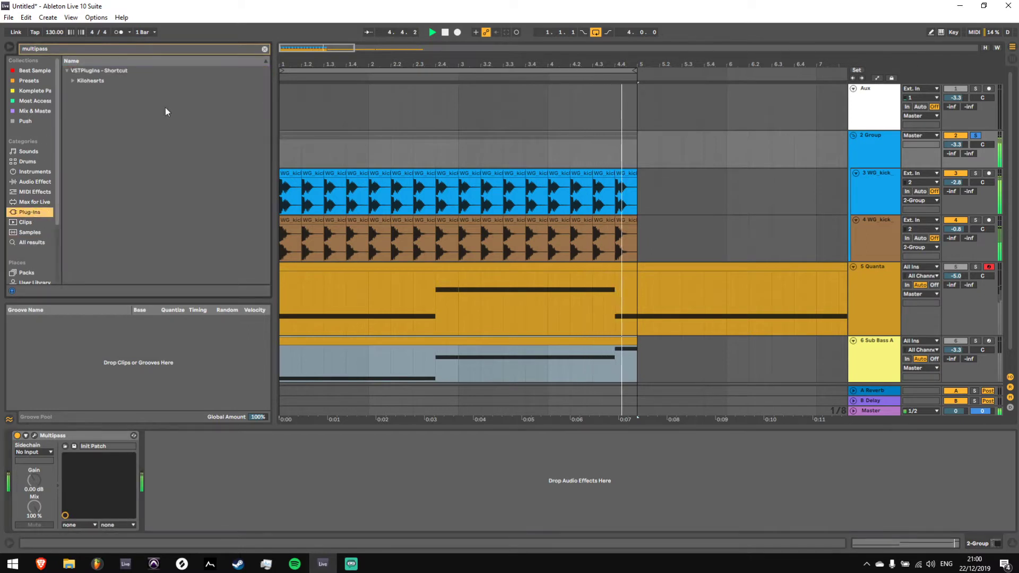
{"action": "left_click", "coordinate": [265, 50]}
{"action": "scroll", "coordinate": [159, 191], "scroll_direction": "down", "scroll_amount": 5}
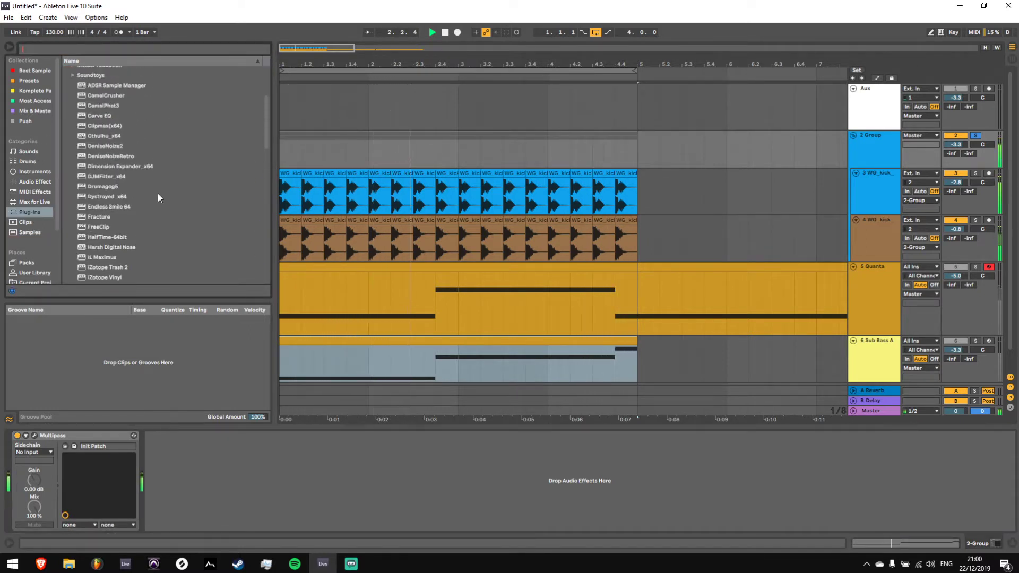
{"action": "scroll", "coordinate": [144, 205], "scroll_direction": "down", "scroll_amount": 1}
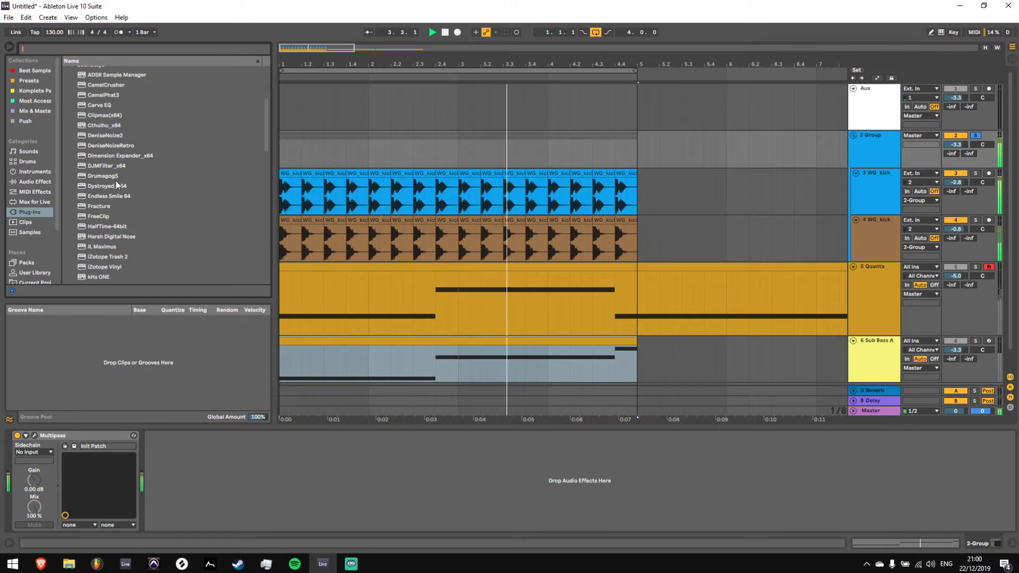
{"action": "scroll", "coordinate": [114, 212], "scroll_direction": "down", "scroll_amount": 5}
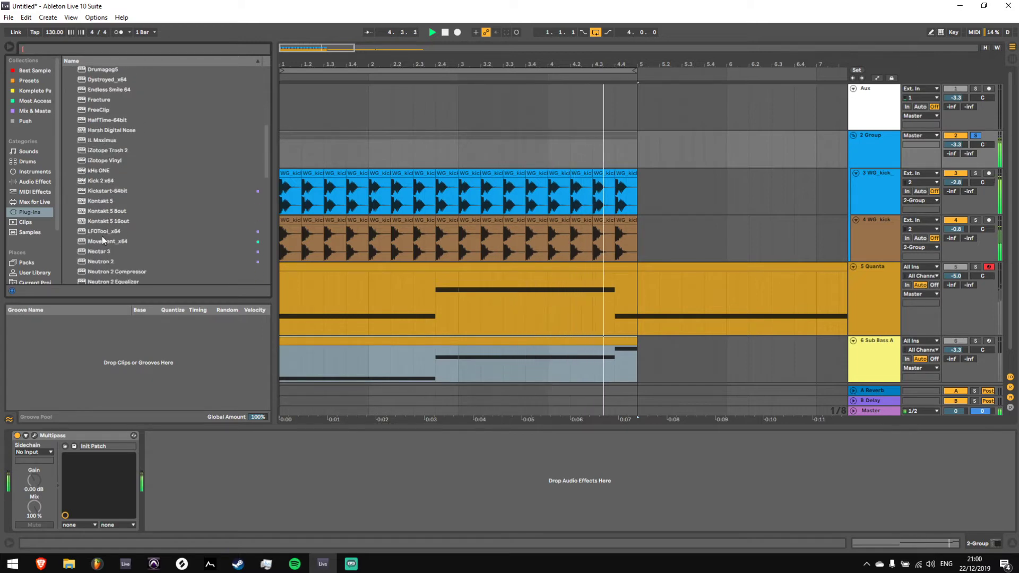
{"action": "left_click_drag", "start_coordinate": [103, 234], "coordinate": [221, 511]}
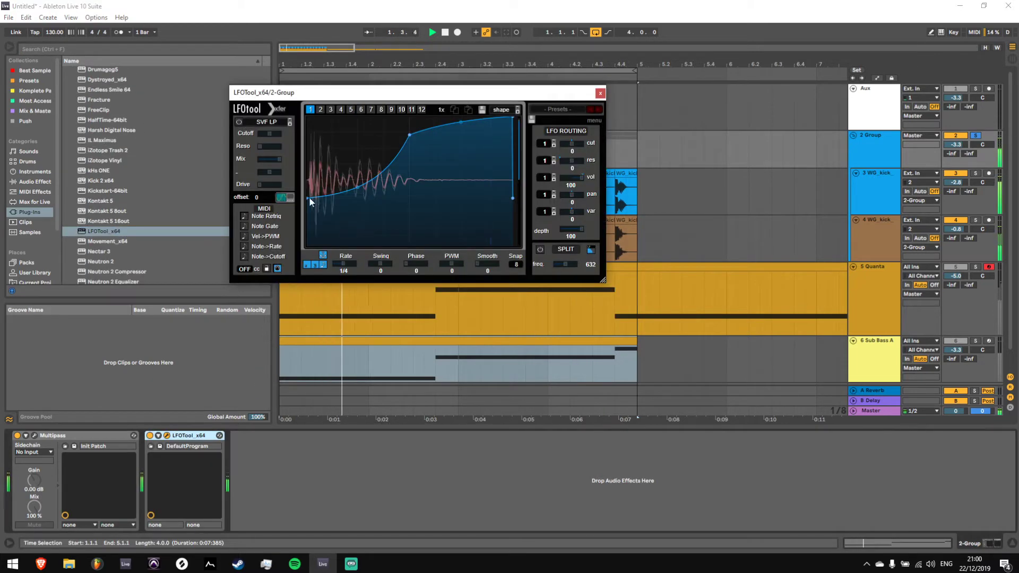
Shape LFOTool's volume curve to start at zero and rise steeply to full level about 40% through the cycle
{"action": "left_click_drag", "start_coordinate": [308, 199], "coordinate": [309, 244]}
{"action": "mouse_move", "coordinate": [409, 135]}
{"action": "left_mouse_down"}
{"action": "mouse_move", "coordinate": [375, 131]}
{"action": "mouse_move", "coordinate": [413, 129]}
{"action": "left_mouse_up"}
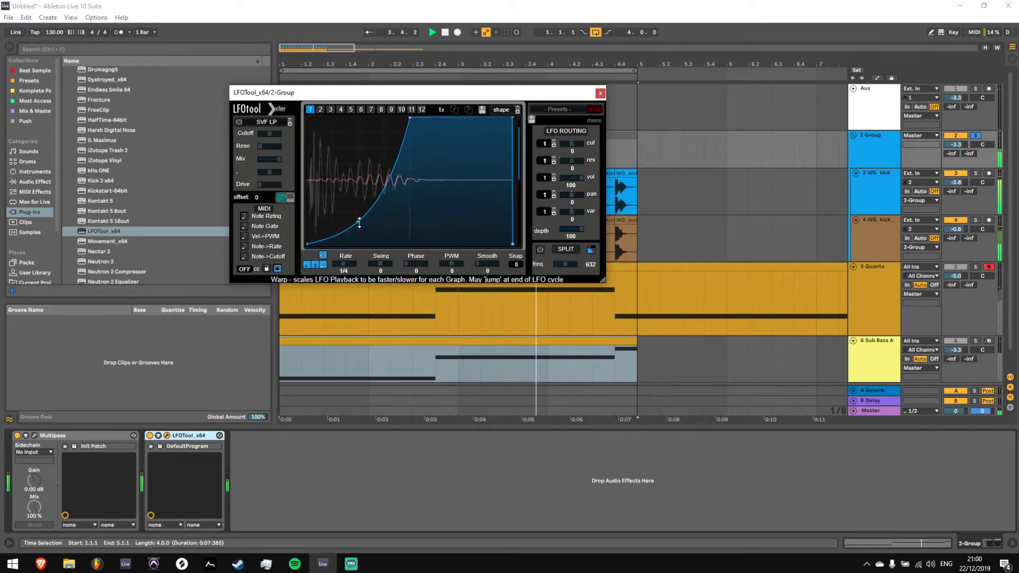
{"action": "left_click_drag", "start_coordinate": [360, 223], "coordinate": [363, 264]}
{"action": "left_click_drag", "start_coordinate": [413, 123], "coordinate": [383, 112]}
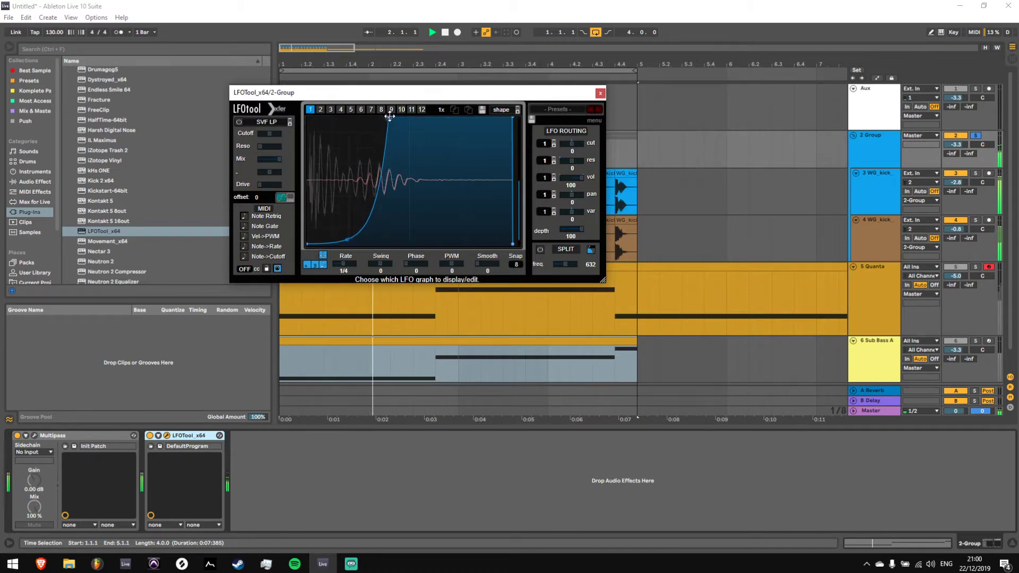
Move LFOTool from the kick group to the end of the Sub Bass track's device chain, after the Compressor
{"action": "right_click", "coordinate": [180, 434]}
{"action": "left_click", "coordinate": [189, 440]}
{"action": "scroll", "coordinate": [876, 345], "scroll_direction": "down", "scroll_amount": 1}
{"action": "left_click", "coordinate": [877, 345]}
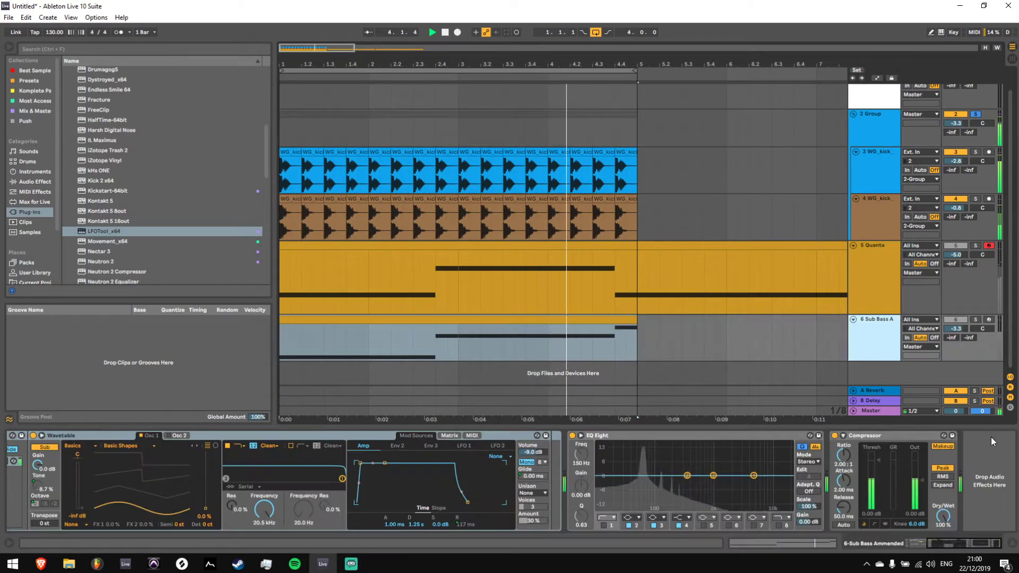
{"action": "right_click", "coordinate": [986, 454]}
{"action": "key", "text": "ctrl+v"}
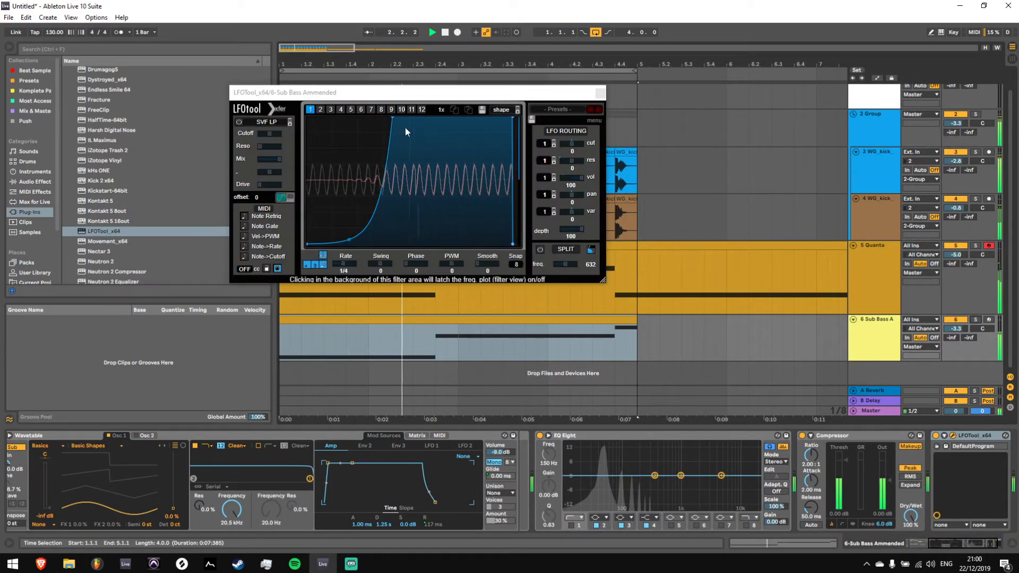
Pull the Sub Bass LFO curve's upper point slightly earlier and lower, set Smooth to 42, and close LFOTool
{"action": "left_click_drag", "start_coordinate": [394, 118], "coordinate": [382, 136]}
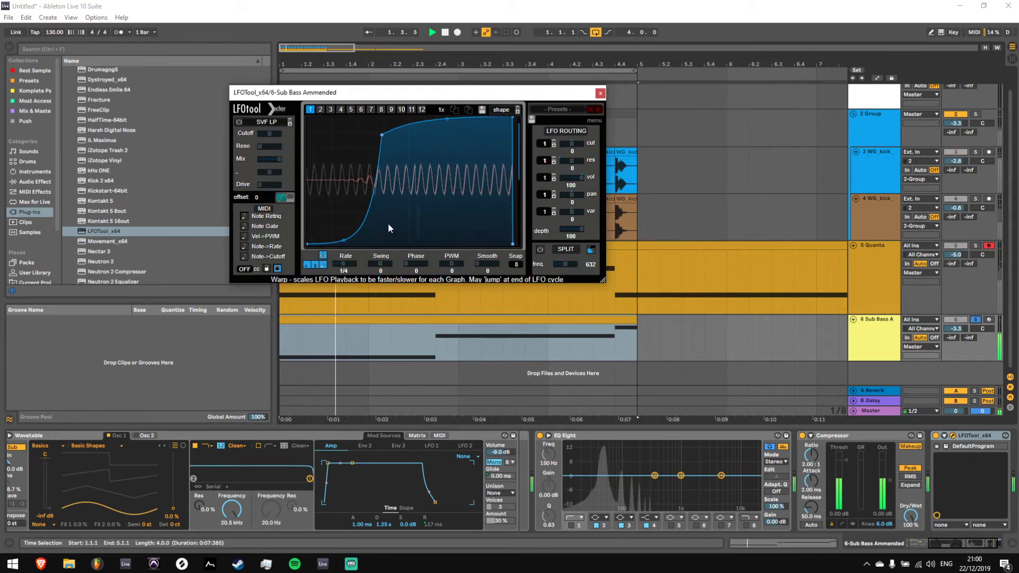
{"action": "left_click_drag", "start_coordinate": [487, 263], "coordinate": [522, 254]}
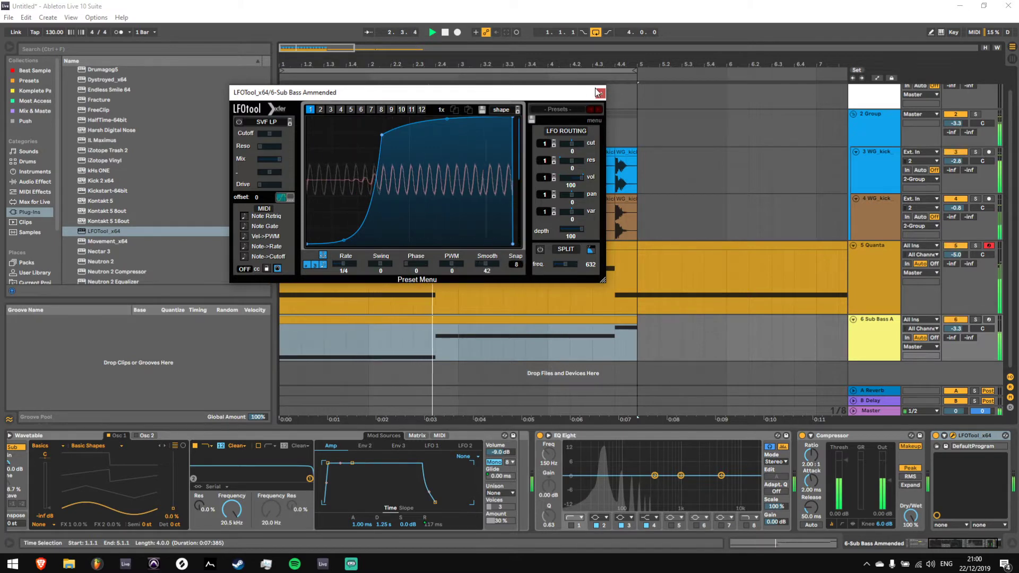
{"action": "left_click", "coordinate": [600, 93]}
Lower the Sub Bass track's volume to -5.2 dB and audition the kick group soloed
{"action": "key", "text": "s"}
{"action": "left_click_drag", "start_coordinate": [971, 546], "coordinate": [950, 546]}
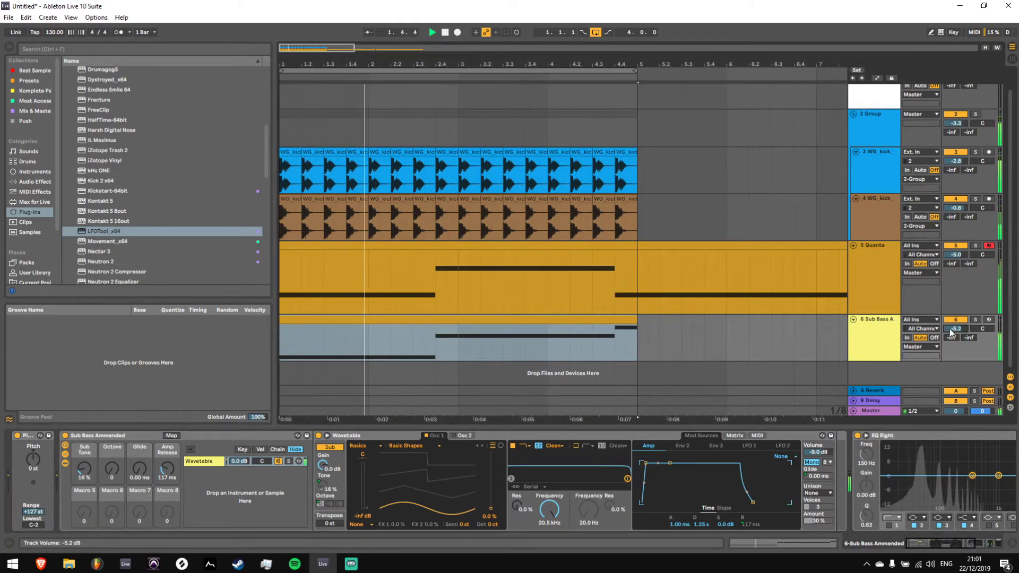
{"action": "scroll", "coordinate": [913, 244], "scroll_direction": "up", "scroll_amount": 1}
{"action": "left_click", "coordinate": [872, 158]}
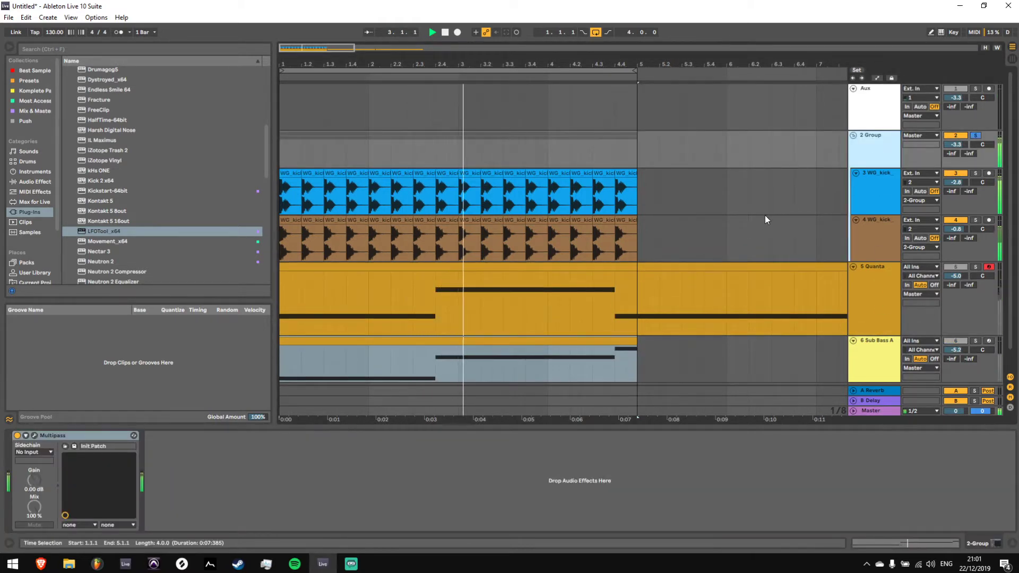
{"action": "scroll", "coordinate": [118, 196], "scroll_direction": "down", "scroll_amount": 1}
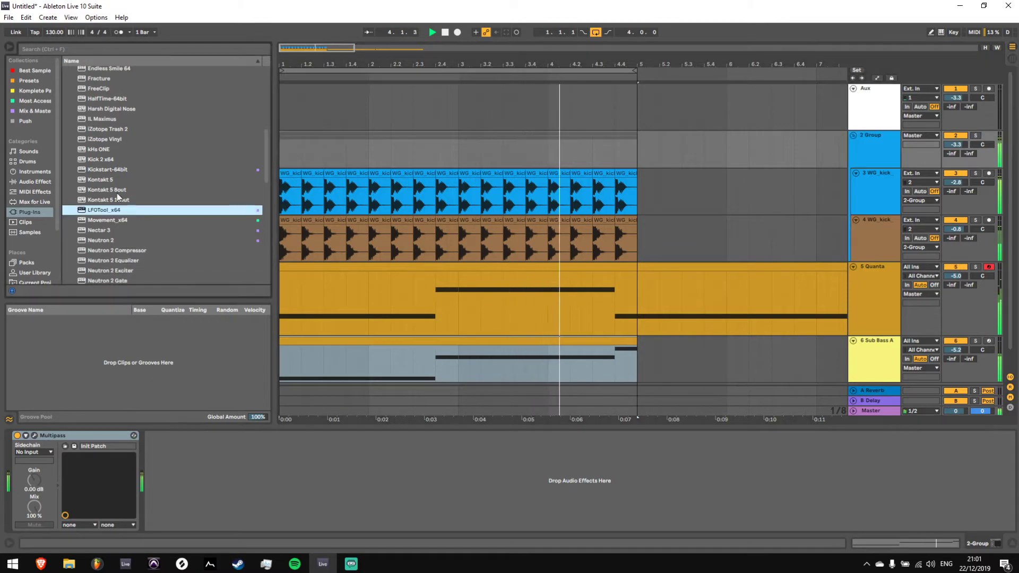
{"action": "scroll", "coordinate": [116, 202], "scroll_direction": "down", "scroll_amount": 3}
{"action": "scroll", "coordinate": [535, 297], "scroll_direction": "down", "scroll_amount": 1}
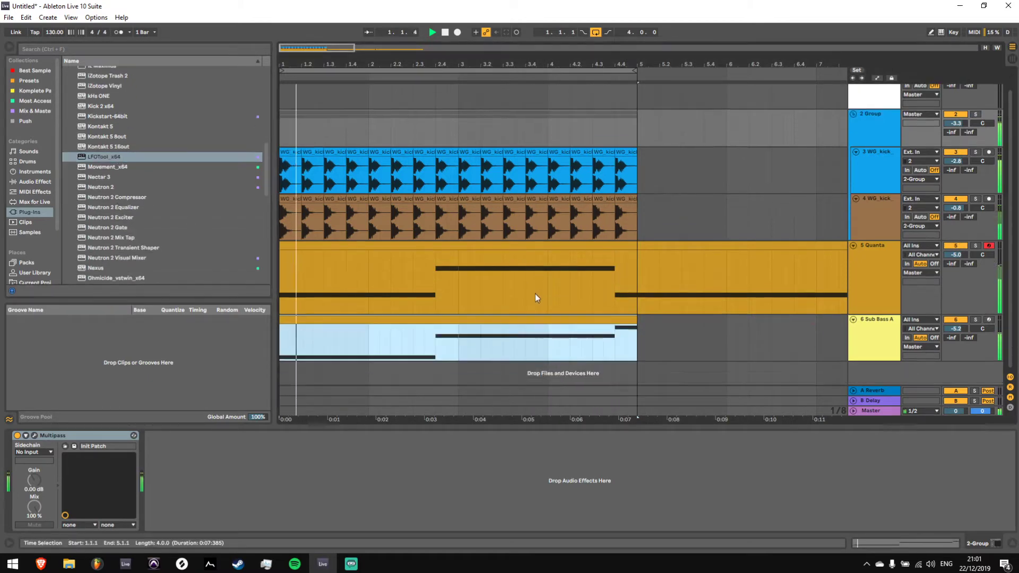
Stop playback and copy the Auto Pan device from the Quanta track to the Sub Bass track, placing it before EQ Eight
{"action": "left_click", "coordinate": [807, 299]}
{"action": "scroll", "coordinate": [805, 295], "scroll_direction": "up", "scroll_amount": 1}
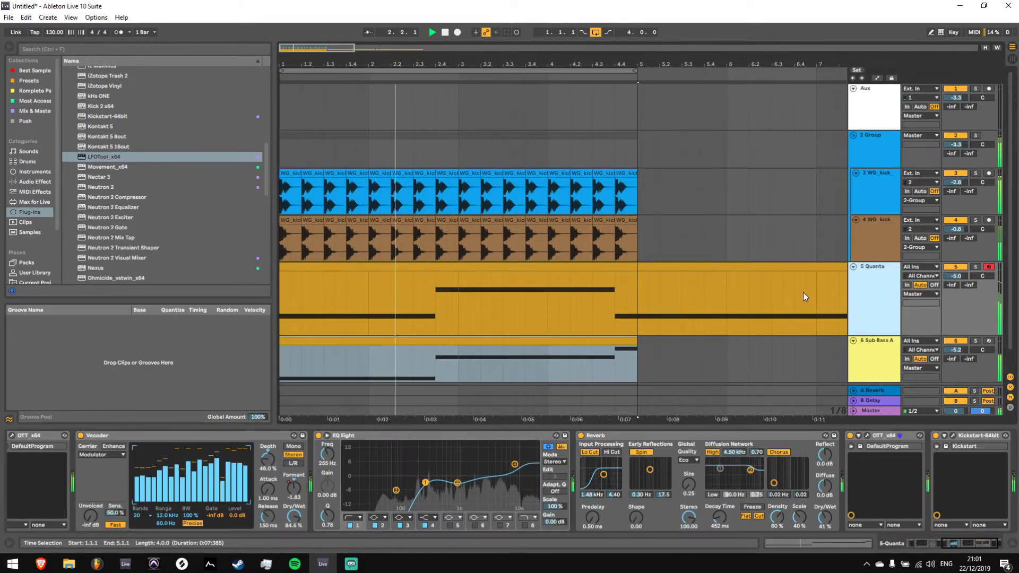
{"action": "key", "text": "space"}
{"action": "right_click", "coordinate": [877, 289]}
{"action": "left_click", "coordinate": [897, 352]}
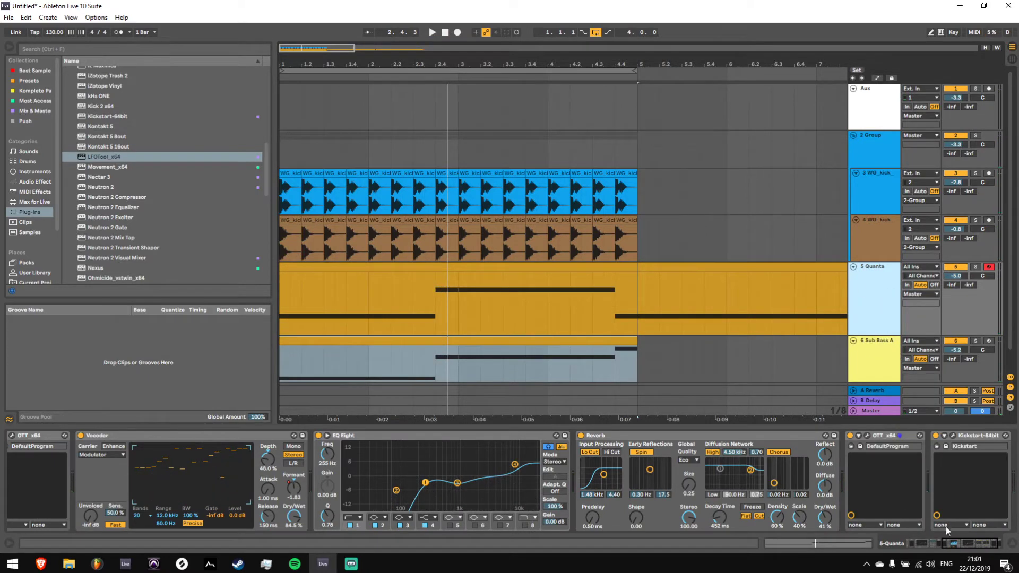
{"action": "left_click", "coordinate": [935, 547]}
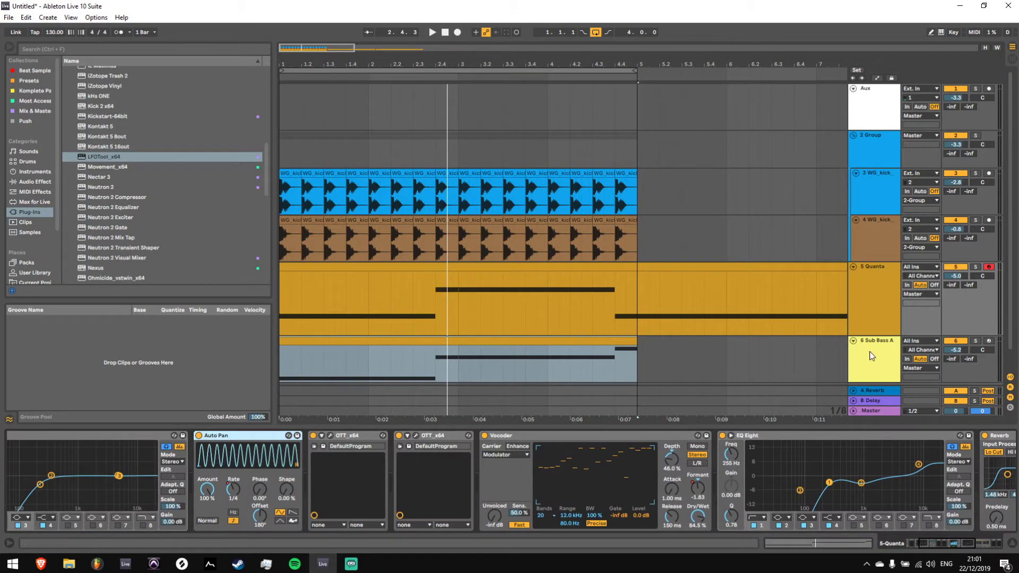
{"action": "left_click", "coordinate": [872, 356]}
{"action": "left_click_drag", "start_coordinate": [928, 540], "coordinate": [953, 541]}
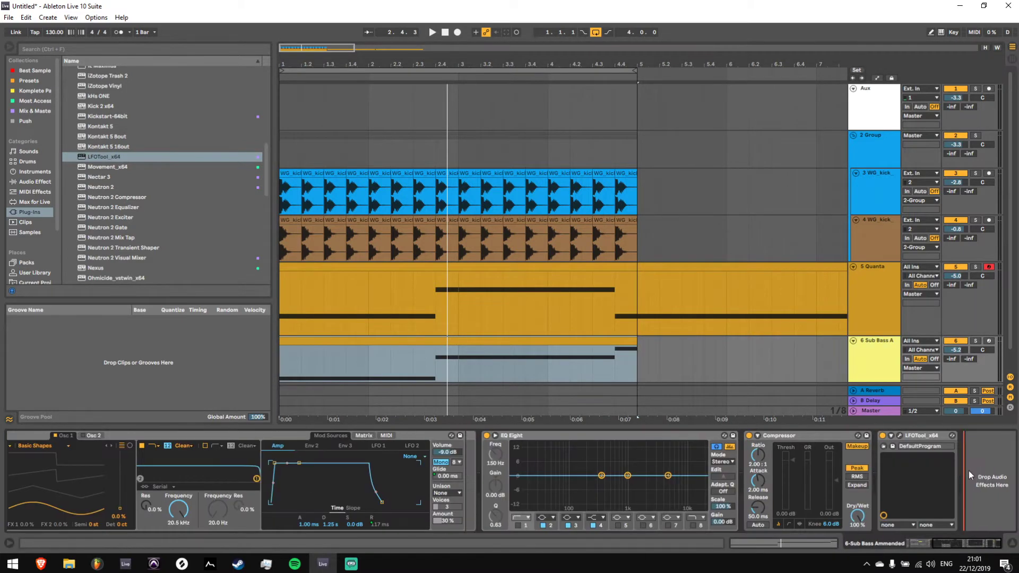
{"action": "key", "text": "ctrl+v"}
{"action": "left_click_drag", "start_coordinate": [939, 432], "coordinate": [434, 525]}
Play the loop and reduce the Sub Bass Auto Pan amount to 37.3%, checking it in solo and in the mix
{"action": "key", "text": "space"}
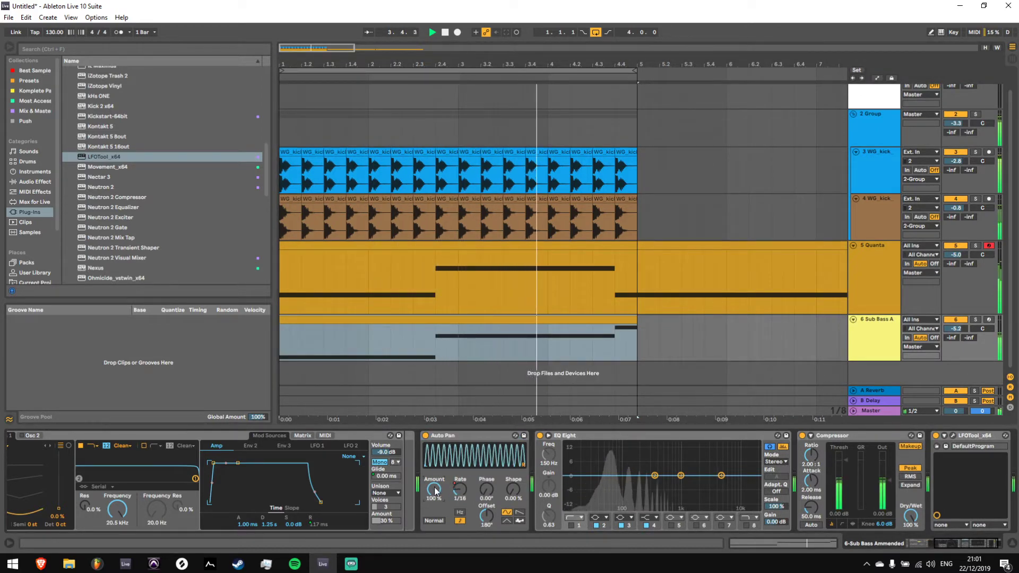
{"action": "key", "text": "s"}
{"action": "left_click_drag", "start_coordinate": [433, 489], "coordinate": [433, 482]}
{"action": "key", "text": "s"}
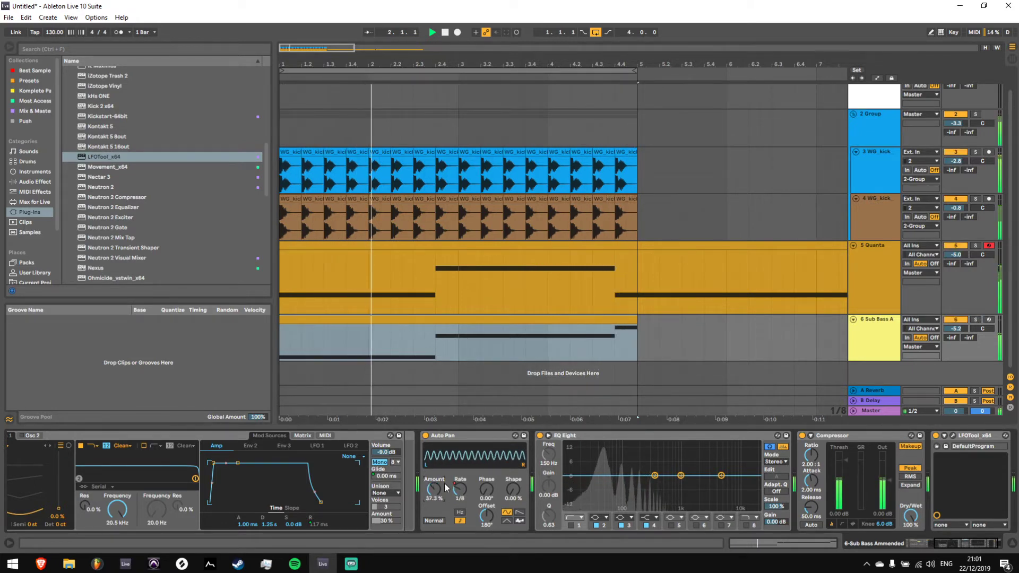
With Sub Bass soloed, set its Compressor ratio to about 5.25:1 with makeup gain on and raise the Auto Pan amount to 88.9%
{"action": "left_click", "coordinate": [840, 482]}
{"action": "left_click_drag", "start_coordinate": [811, 455], "coordinate": [811, 441]}
{"action": "key", "text": "s"}
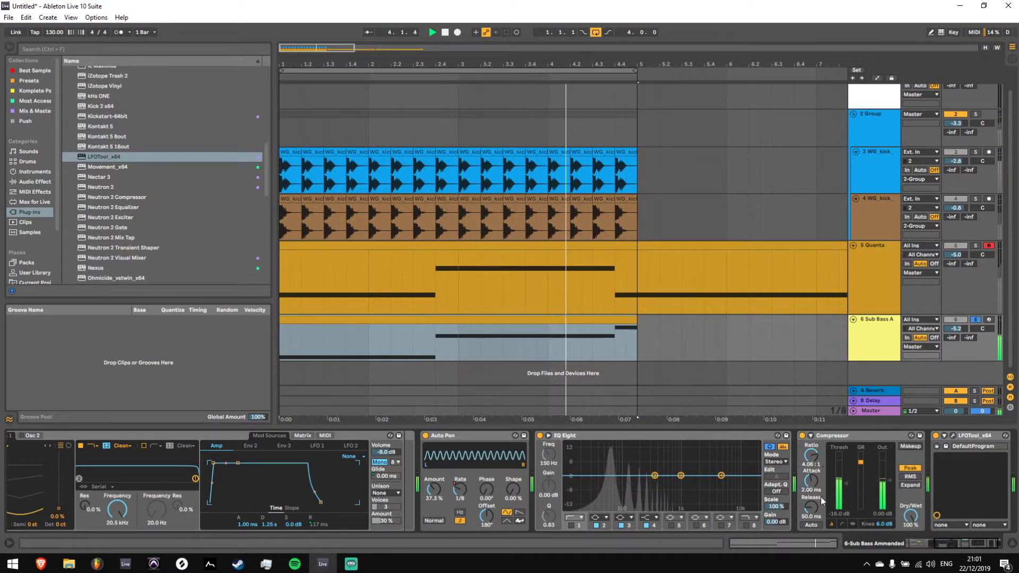
{"action": "left_click_drag", "start_coordinate": [434, 488], "coordinate": [434, 451]}
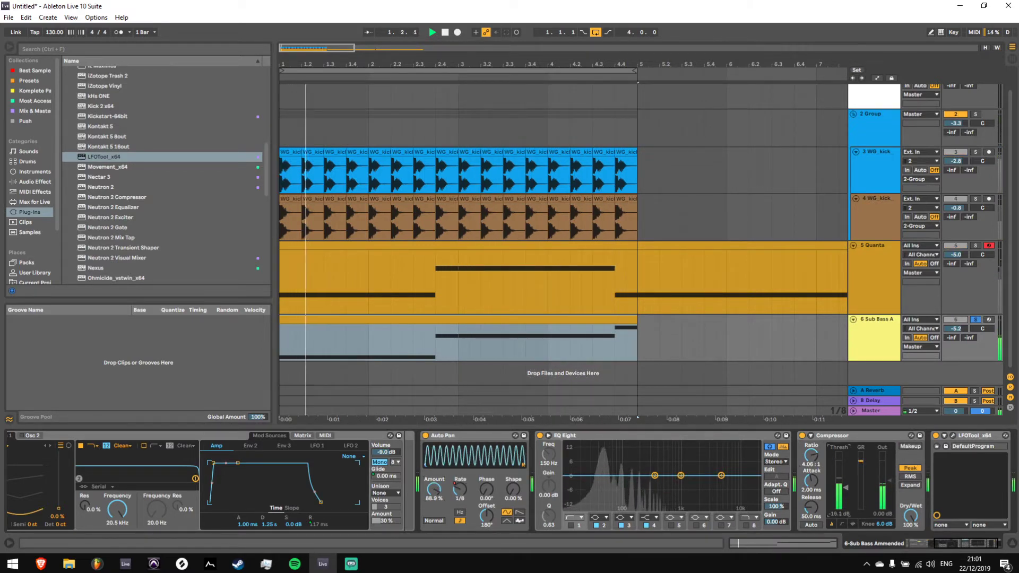
{"action": "left_click_drag", "start_coordinate": [812, 455], "coordinate": [812, 451]}
{"action": "left_click", "coordinate": [909, 446]}
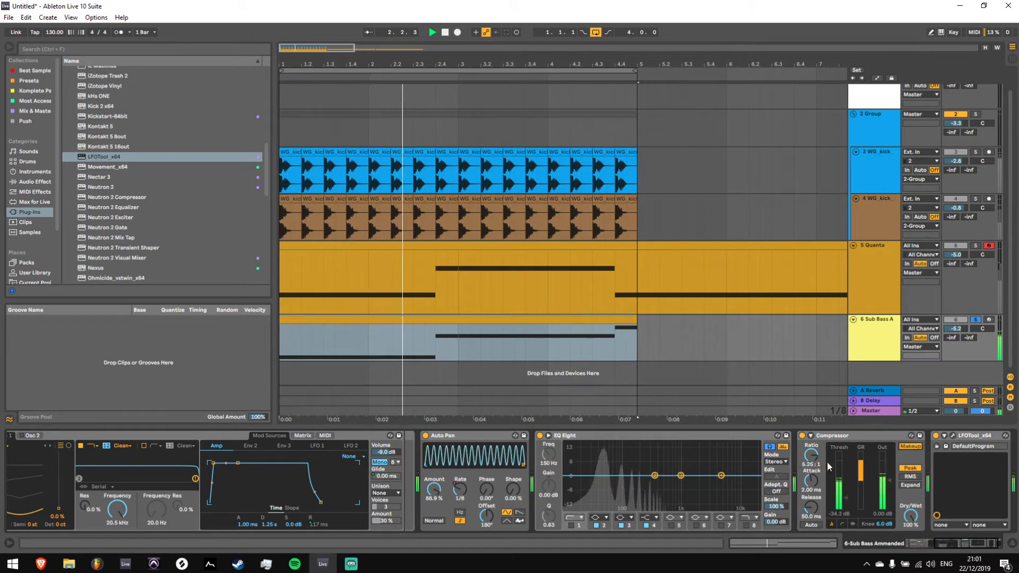
Set the Sub Bass Auto Pan amount to 62.7% and the Compressor threshold to about -22.8 dB
{"action": "left_click_drag", "start_coordinate": [433, 488], "coordinate": [434, 504]}
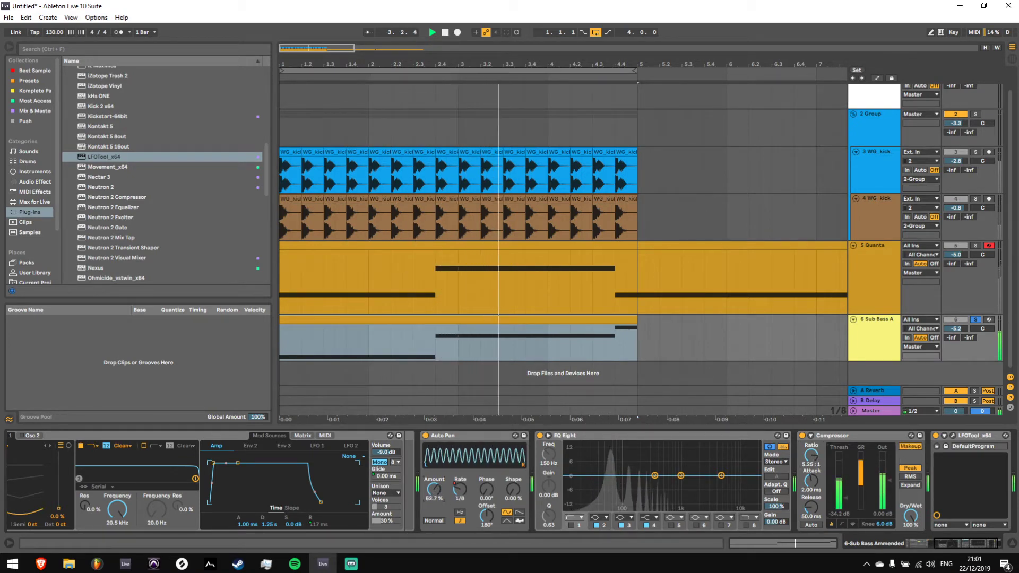
{"action": "left_click_drag", "start_coordinate": [849, 495], "coordinate": [850, 485]}
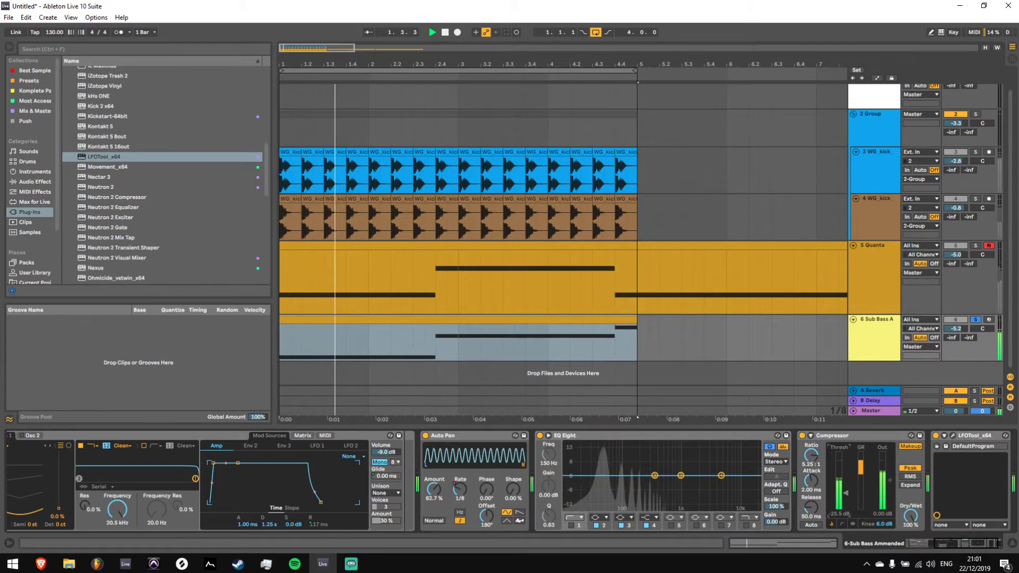
{"action": "left_click_drag", "start_coordinate": [847, 492], "coordinate": [846, 488]}
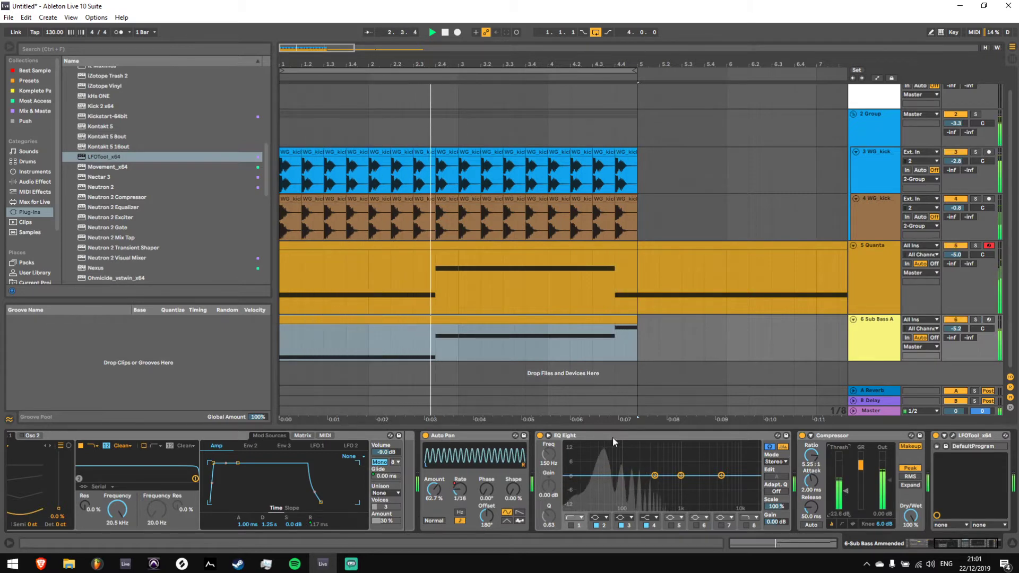
Place the Compressor directly after Auto Pan, then group both into an audio effect rack and compare it bypassed and enabled
{"action": "left_click_drag", "start_coordinate": [862, 432], "coordinate": [542, 446]}
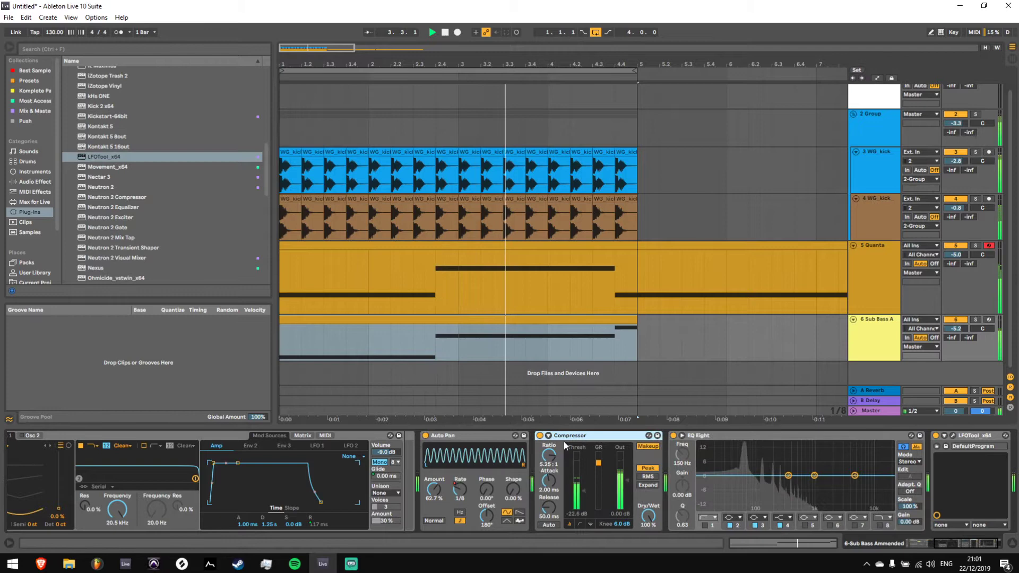
{"action": "left_click", "coordinate": [470, 439]}
{"action": "key", "text": "ctrl+g"}
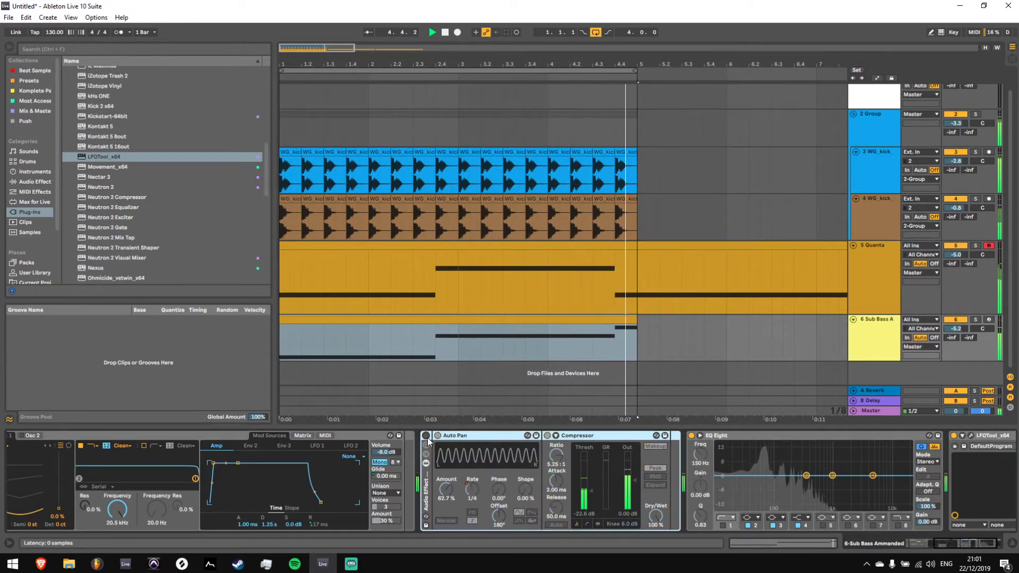
{"action": "left_click", "coordinate": [427, 438]}
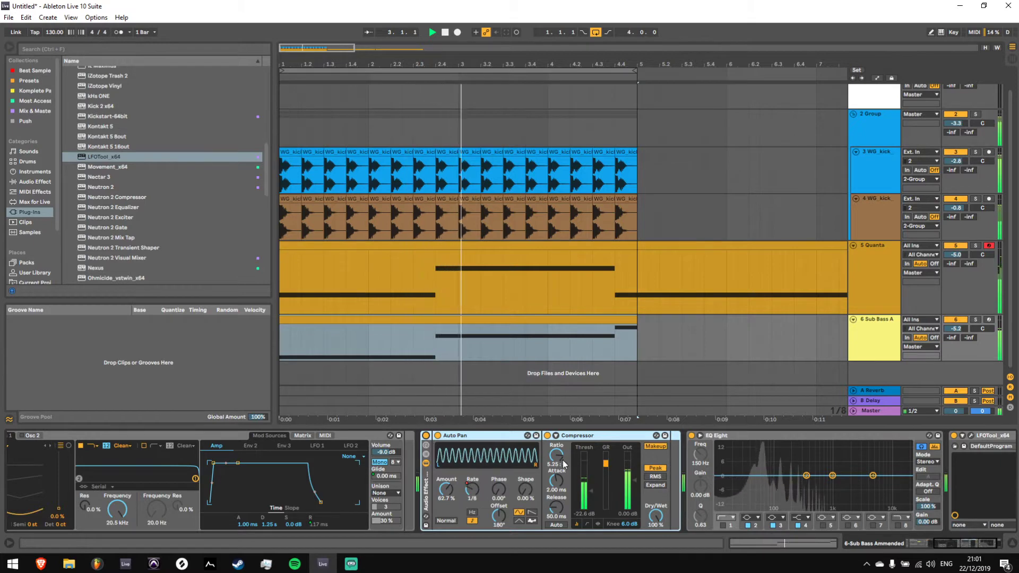
Lower the Compressor ratio in the Sub Bass rack to about 2.33:1 and compare the track soloed and in the mix
{"action": "left_click_drag", "start_coordinate": [558, 455], "coordinate": [559, 458]}
{"action": "key", "text": "s"}
{"action": "key", "text": "s"}
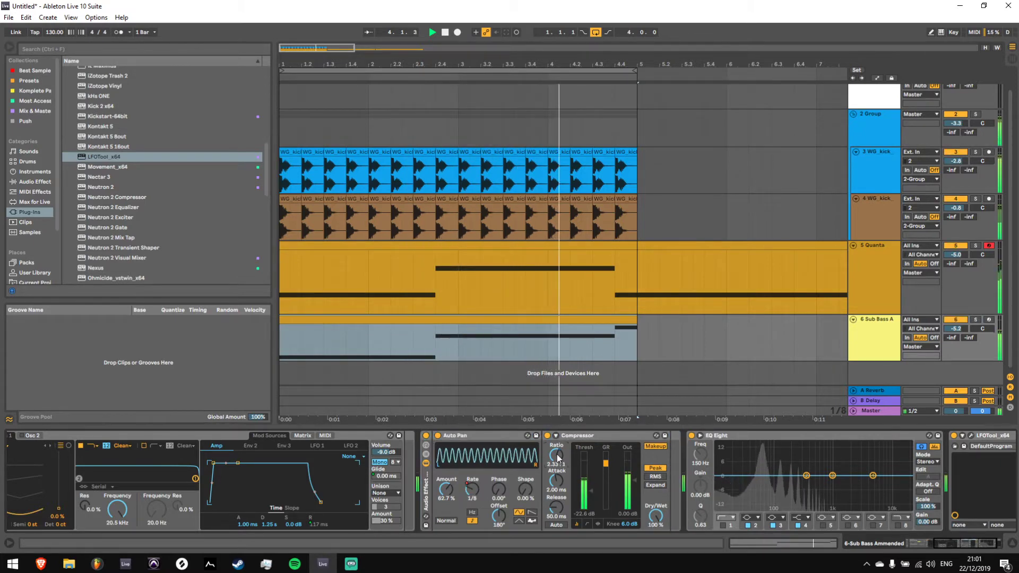
Set the Sub Bass Auto Pan amount to about 47%, the track volume to -5.7 dB and, soloed, the Compressor threshold to about -26.3 dB
{"action": "left_click", "coordinate": [427, 435]}
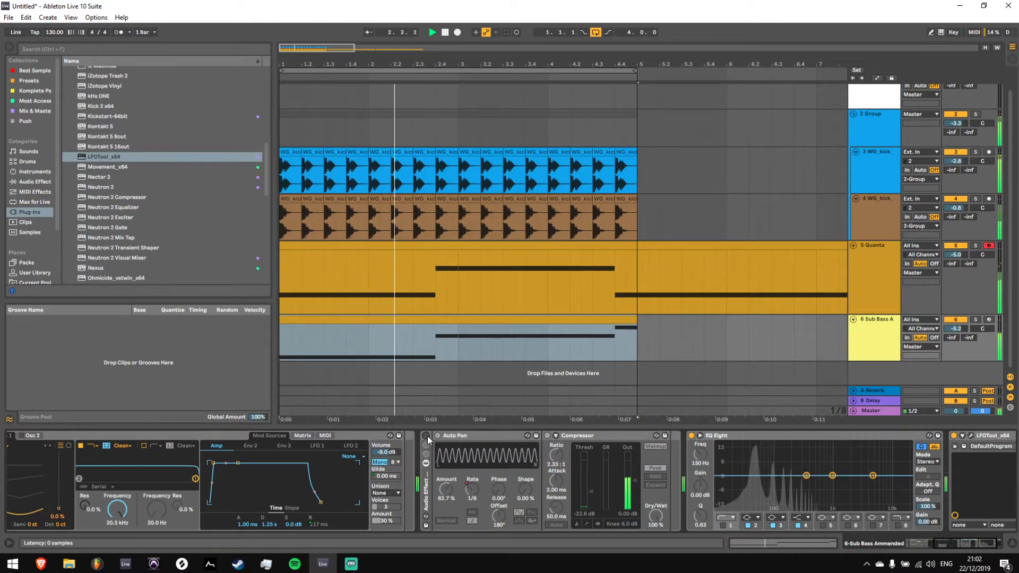
{"action": "left_click", "coordinate": [426, 435]}
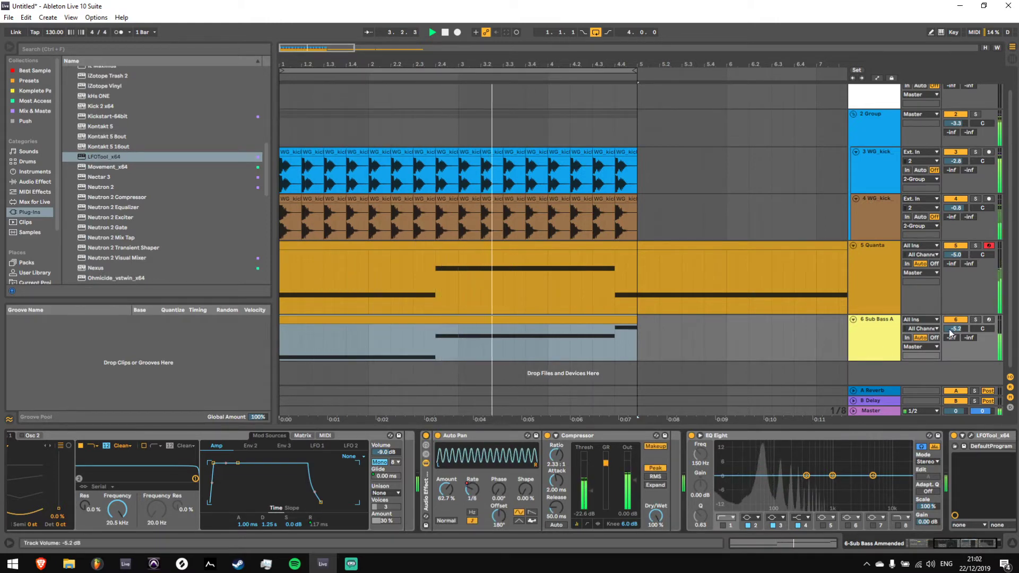
{"action": "left_click_drag", "start_coordinate": [447, 487], "coordinate": [449, 491]}
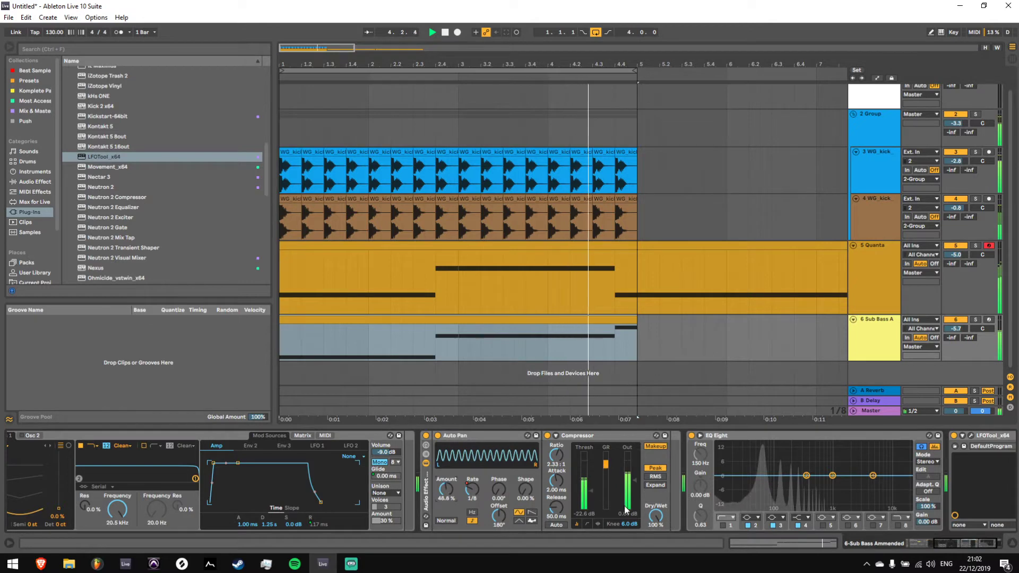
{"action": "key", "text": "s"}
{"action": "left_click_drag", "start_coordinate": [591, 491], "coordinate": [591, 494]}
In the Sub Bass EQ Eight, cut about 5 dB near 230 Hz and boost 107 Hz by 2.36 dB with a Q of 0.93
{"action": "left_click_drag", "start_coordinate": [806, 476], "coordinate": [795, 486]}
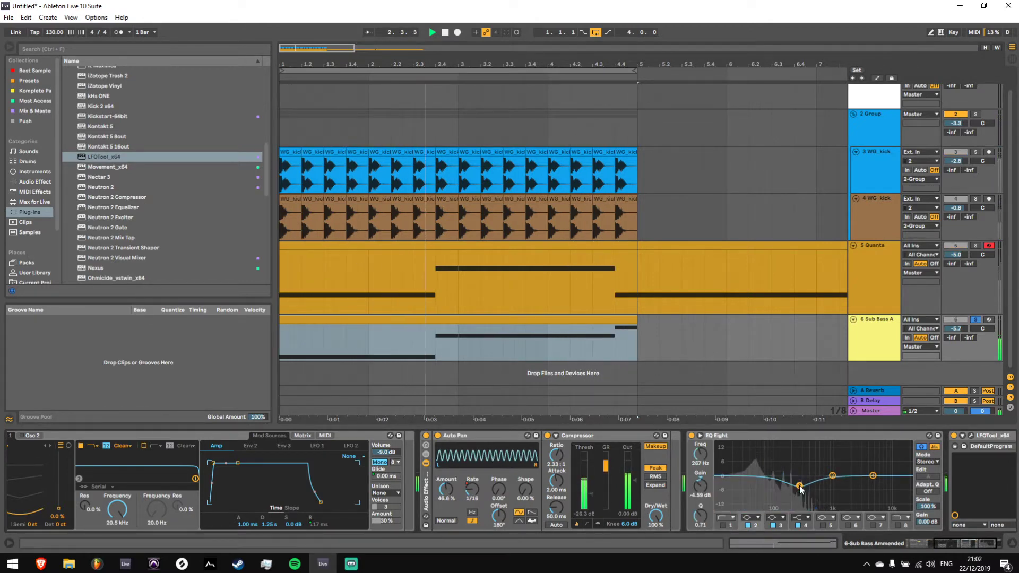
{"action": "left_click", "coordinate": [773, 448]}
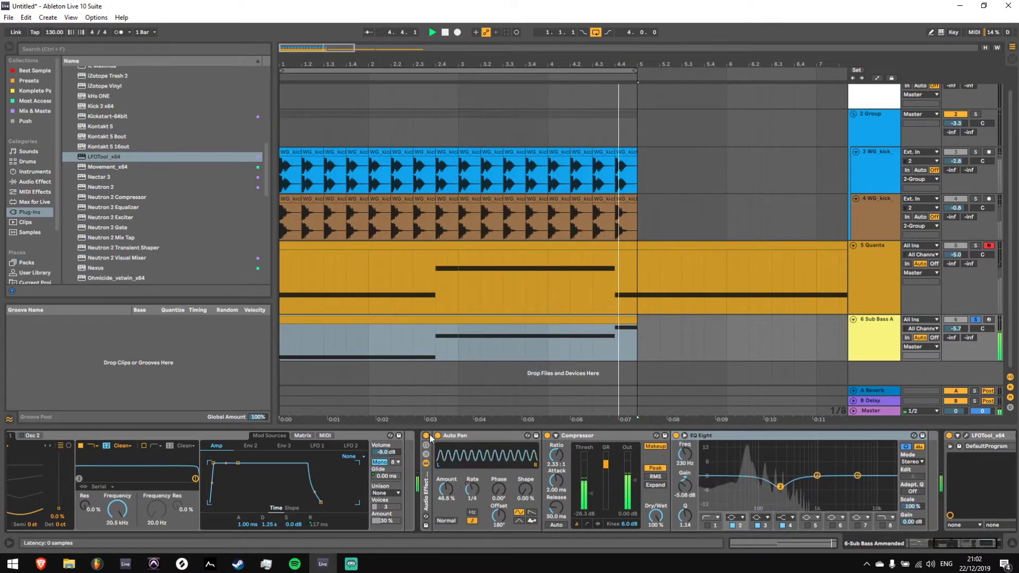
{"action": "left_click_drag", "start_coordinate": [780, 486], "coordinate": [761, 470]}
{"action": "left_click", "coordinate": [808, 525]}
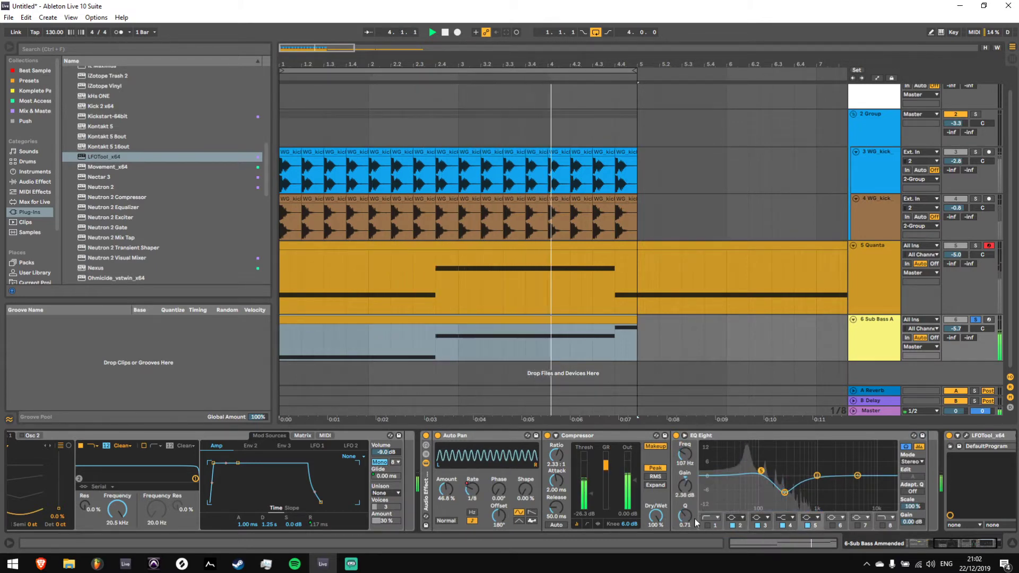
{"action": "left_click_drag", "start_coordinate": [686, 517], "coordinate": [686, 512]}
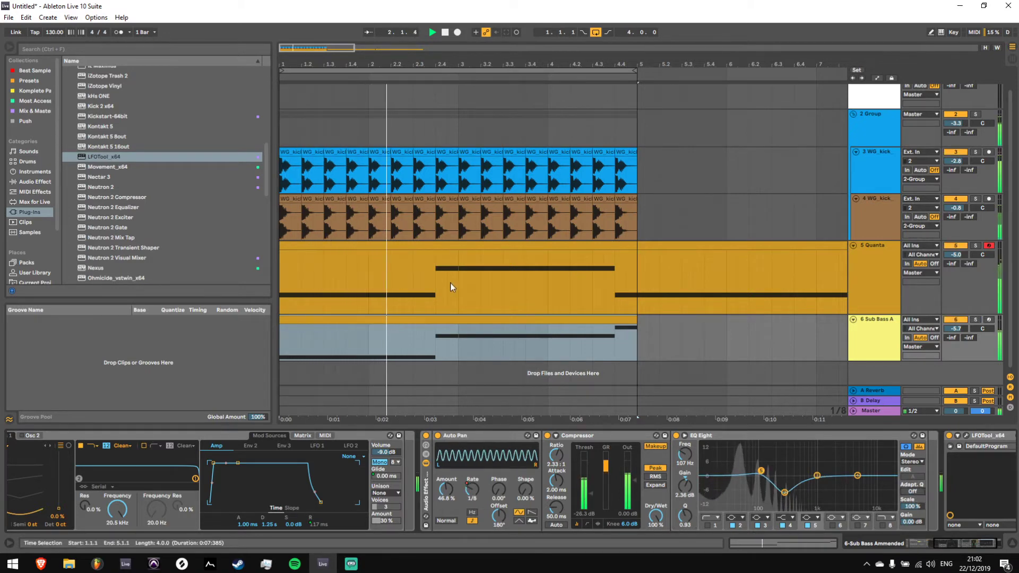
{"action": "scroll", "coordinate": [775, 235], "scroll_direction": "up", "scroll_amount": 1}
{"action": "left_click", "coordinate": [869, 165]}
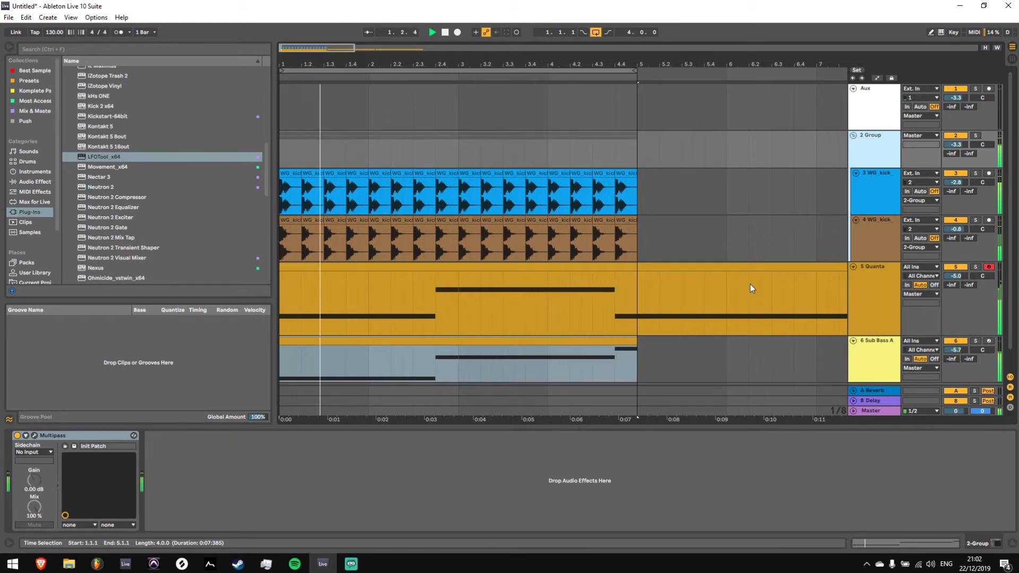
{"action": "right_click", "coordinate": [869, 160]}
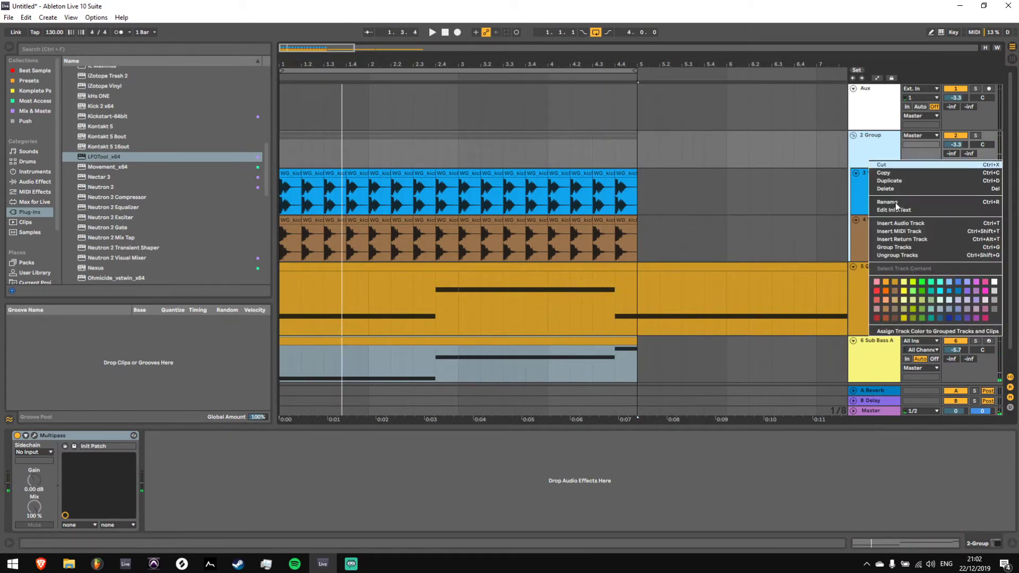
{"action": "left_click", "coordinate": [540, 87]}
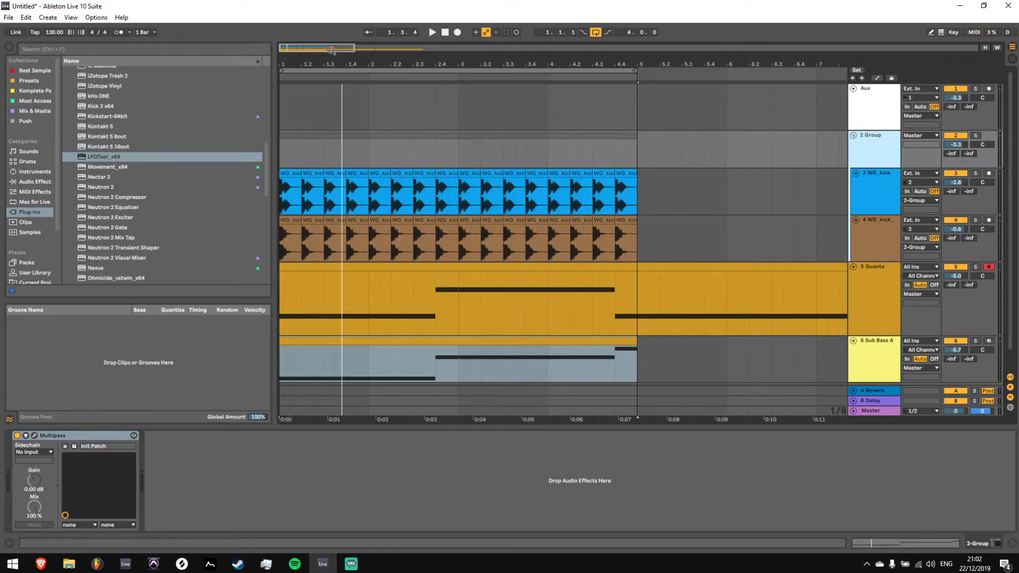
Insert four bars of silence into the arrangement from bar 5 to bar 9
{"action": "scroll", "coordinate": [463, 266], "scroll_direction": "down", "scroll_amount": 3}
{"action": "left_click", "coordinate": [425, 294]}
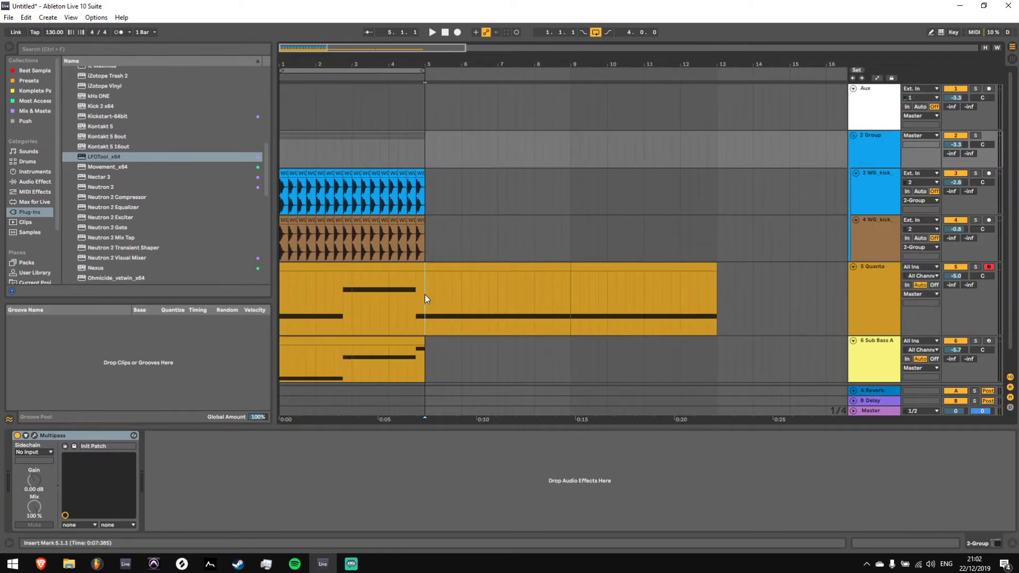
{"action": "left_click_drag", "start_coordinate": [424, 295], "coordinate": [579, 302]}
{"action": "key", "text": "ctrl+i"}
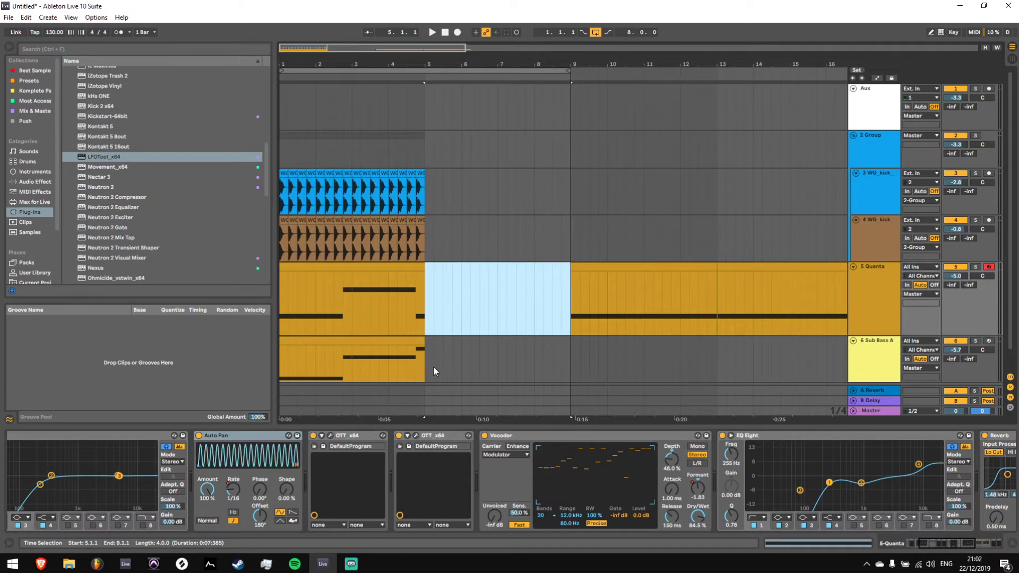
Duplicate the kick, Quanta and Sub Bass clips of the first four bars into bars 5 to 8 and play them
{"action": "left_click_drag", "start_coordinate": [426, 369], "coordinate": [259, 198]}
{"action": "key", "text": "ctrl+d"}
{"action": "key", "text": "space"}
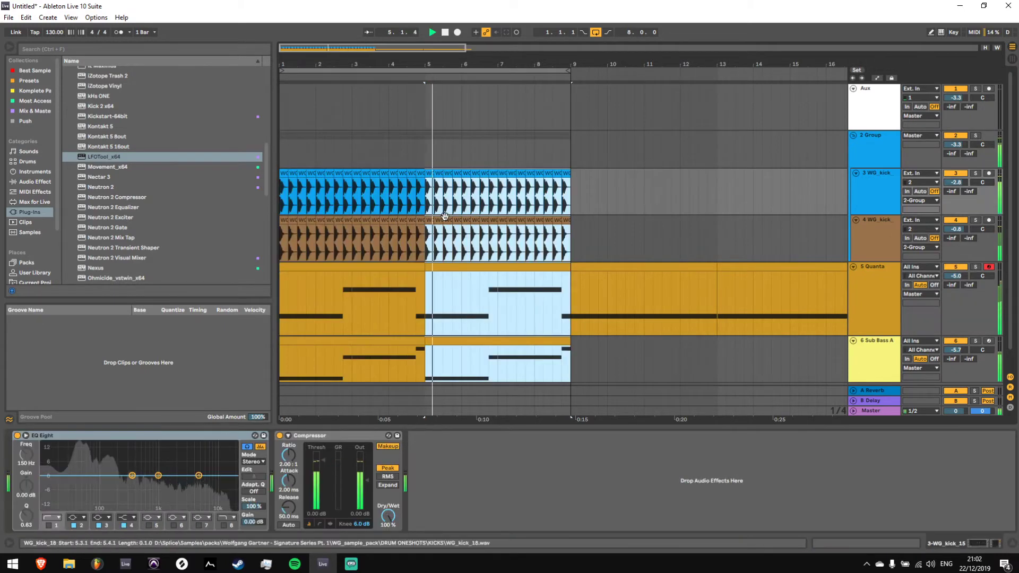
Rename the group track containing the two kick layers as kick
{"action": "scroll", "coordinate": [455, 223], "scroll_direction": "down", "scroll_amount": 1}
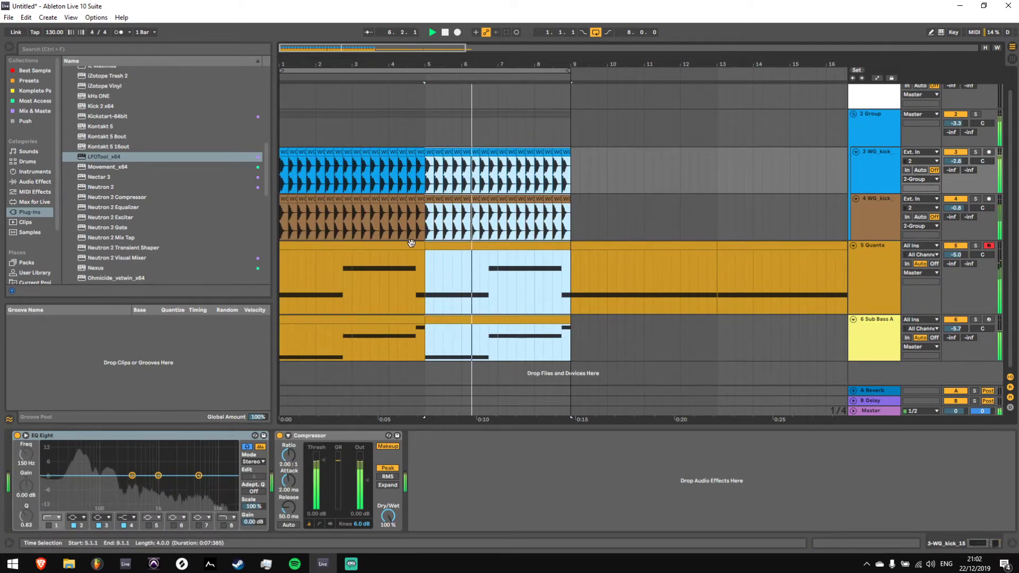
{"action": "right_click", "coordinate": [854, 120]}
{"action": "left_click", "coordinate": [886, 158]}
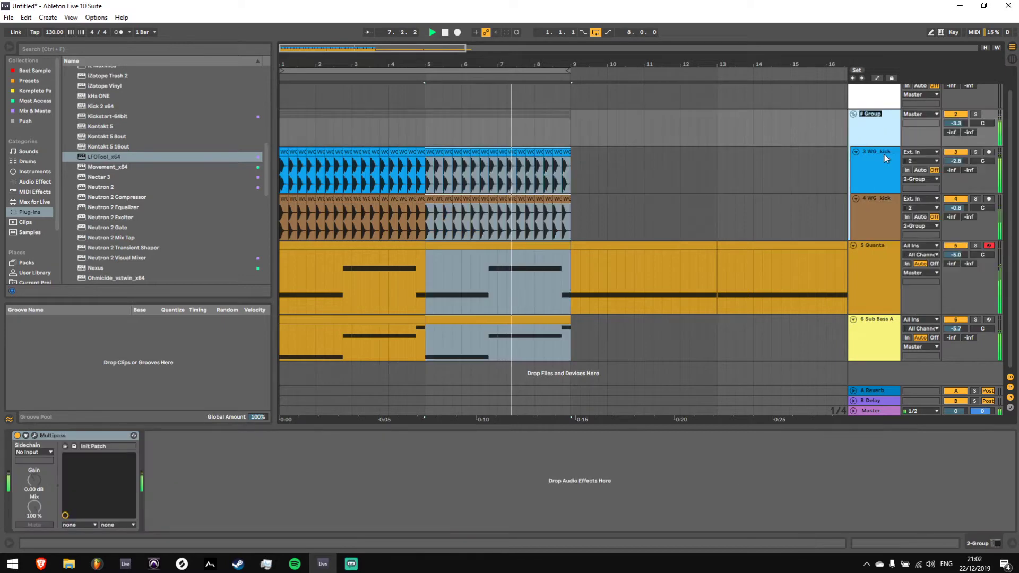
{"action": "right_click", "coordinate": [885, 154]}
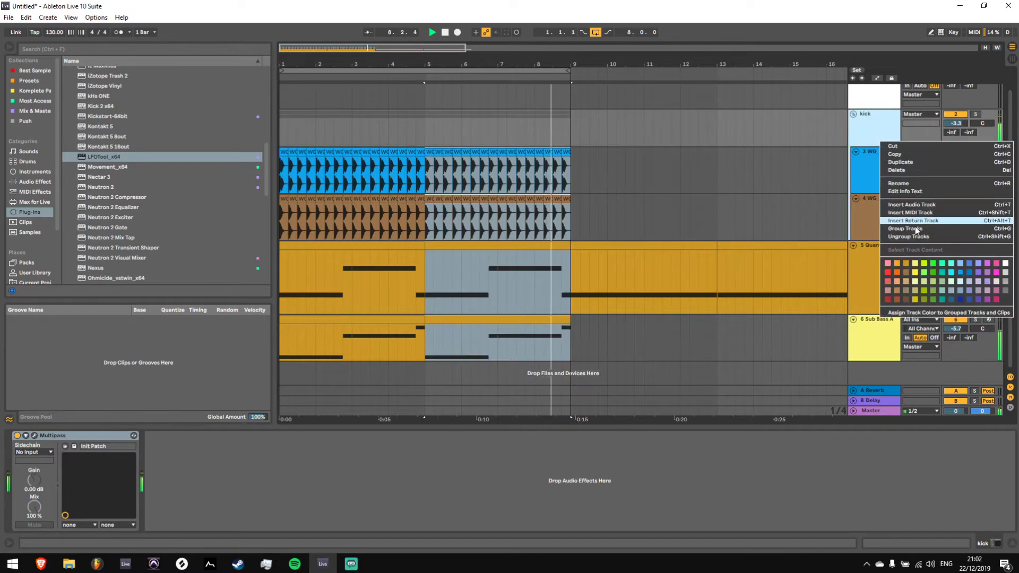
Freeze the Quanta track
{"action": "right_click", "coordinate": [852, 292]}
{"action": "right_click", "coordinate": [863, 292]}
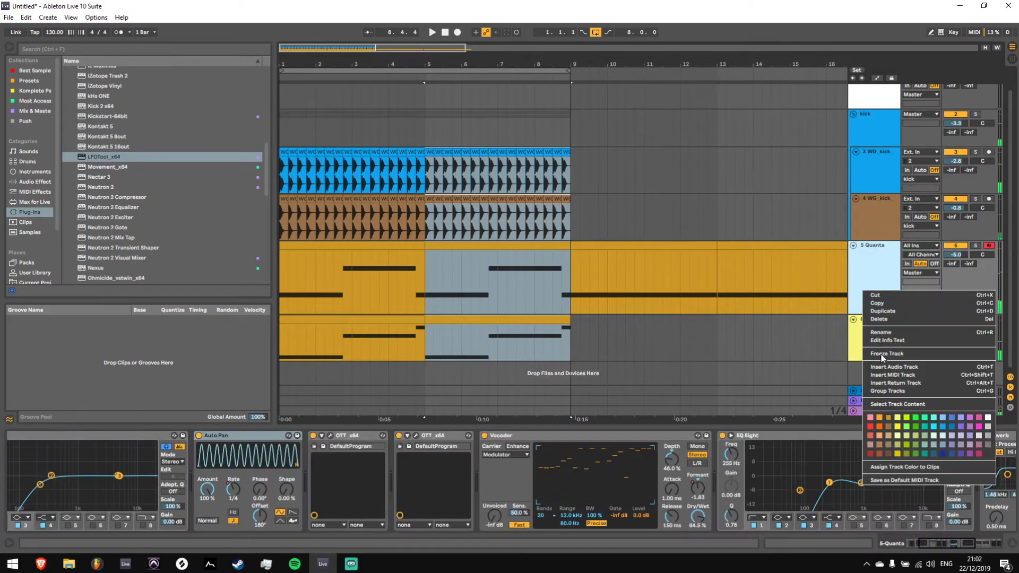
{"action": "left_click", "coordinate": [882, 354]}
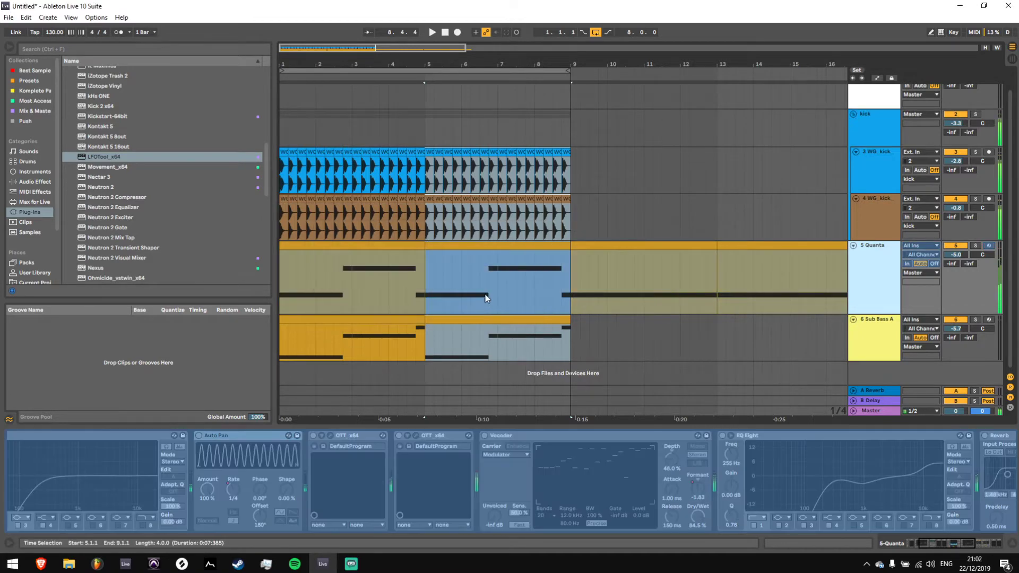
Insert a new audio track directly below the kick group
{"action": "key", "text": "space"}
{"action": "scroll", "coordinate": [874, 141], "scroll_direction": "up", "scroll_amount": 1}
{"action": "right_click", "coordinate": [884, 151]}
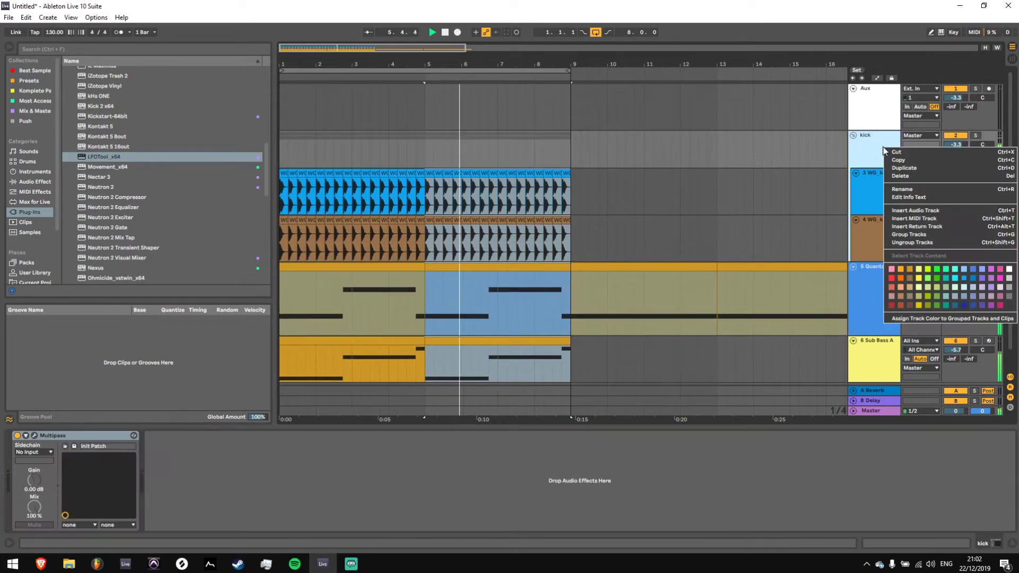
{"action": "left_click", "coordinate": [916, 210]}
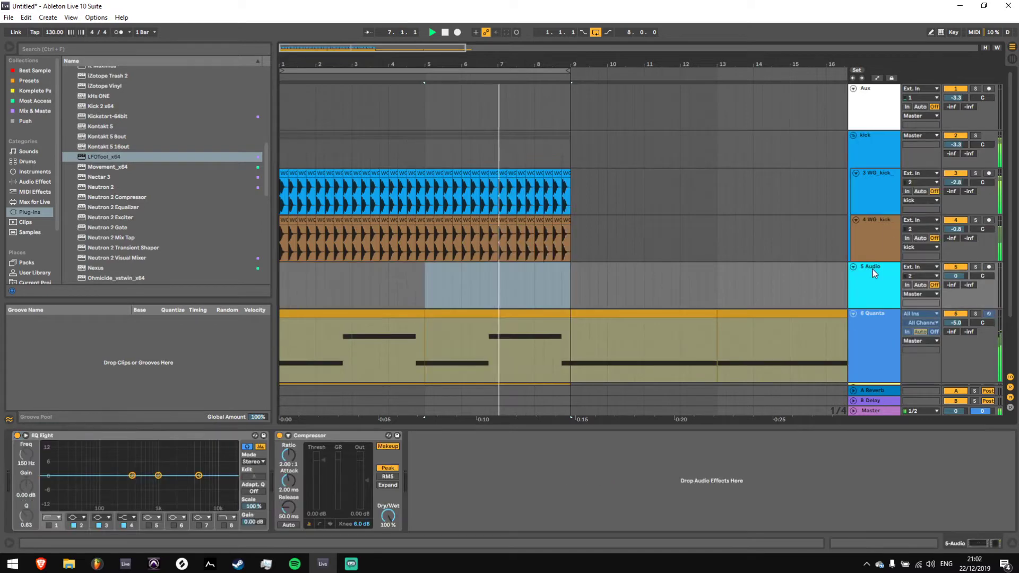
{"action": "key", "text": "space"}
Open the CLAPS, SNARES & COMBOS folder of the Wolfgang Gartner sample pack and audition WG_clap_02 and WG_clap_01
{"action": "left_click", "coordinate": [33, 70]}
{"action": "scroll", "coordinate": [120, 241], "scroll_direction": "down", "scroll_amount": 5}
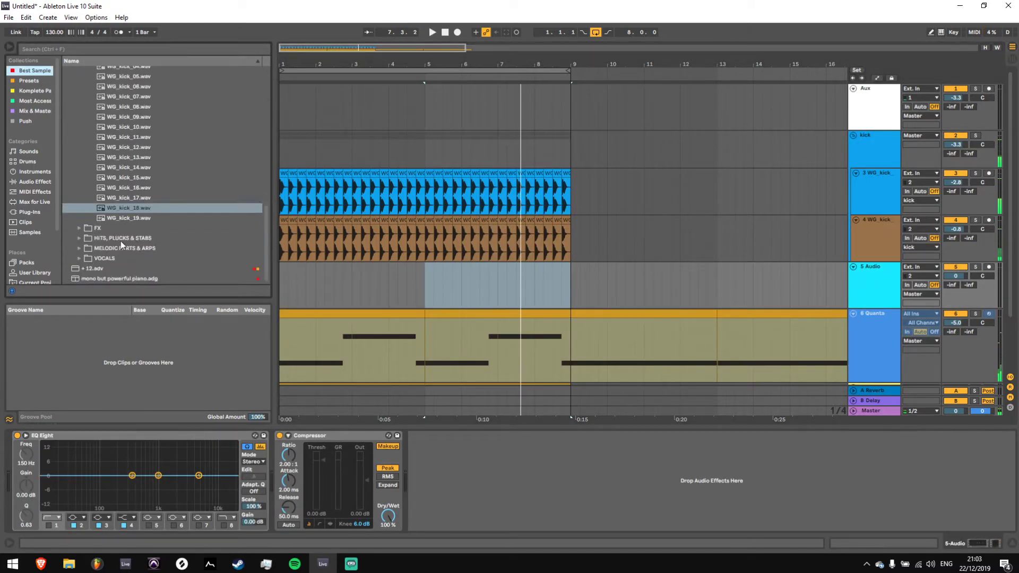
{"action": "scroll", "coordinate": [106, 236], "scroll_direction": "up", "scroll_amount": 1}
{"action": "scroll", "coordinate": [88, 223], "scroll_direction": "up", "scroll_amount": 5}
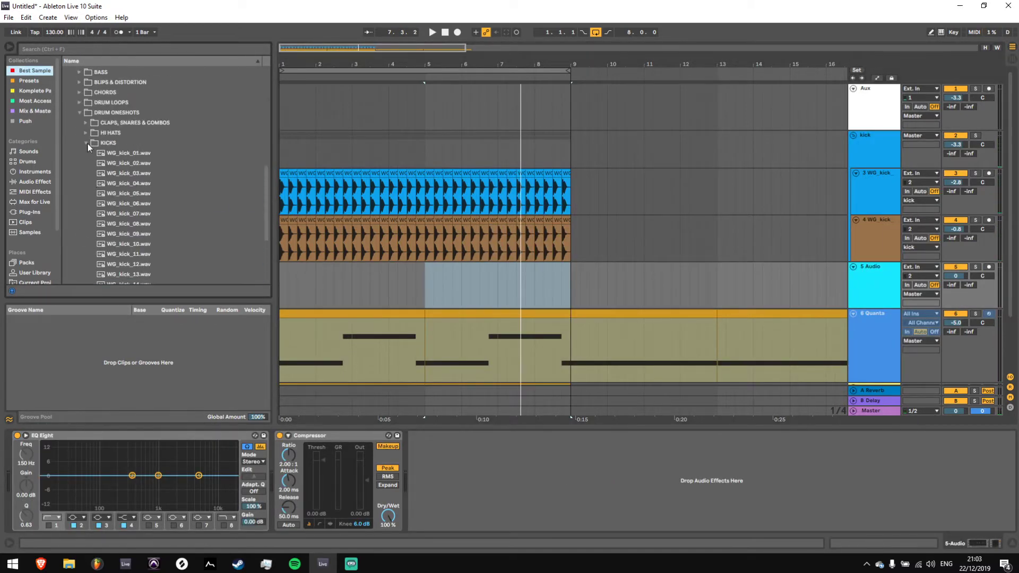
{"action": "left_click", "coordinate": [87, 144]}
{"action": "left_click", "coordinate": [86, 198]}
{"action": "left_click", "coordinate": [126, 218]}
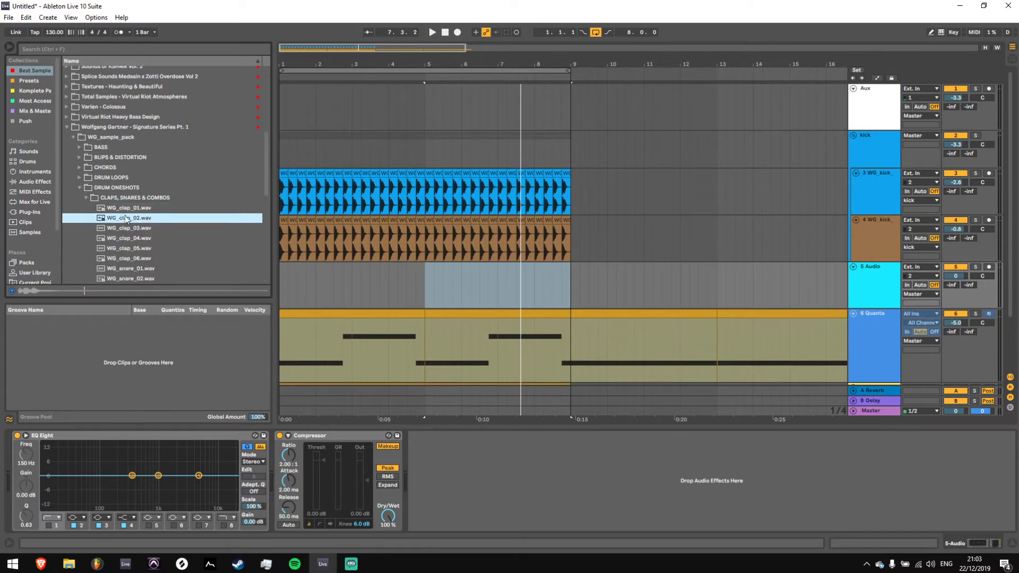
{"action": "left_click", "coordinate": [123, 208]}
Place WG_clap_01.wav on the new audio track at 5.2.1 and play it briefly
{"action": "left_click_drag", "start_coordinate": [297, 49], "coordinate": [298, 101]}
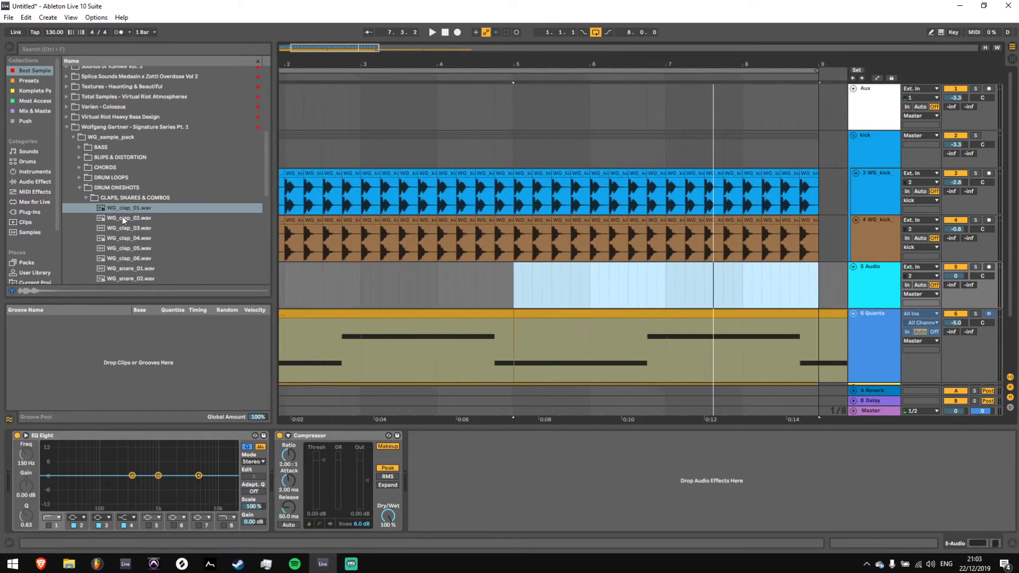
{"action": "left_click_drag", "start_coordinate": [111, 210], "coordinate": [537, 274]}
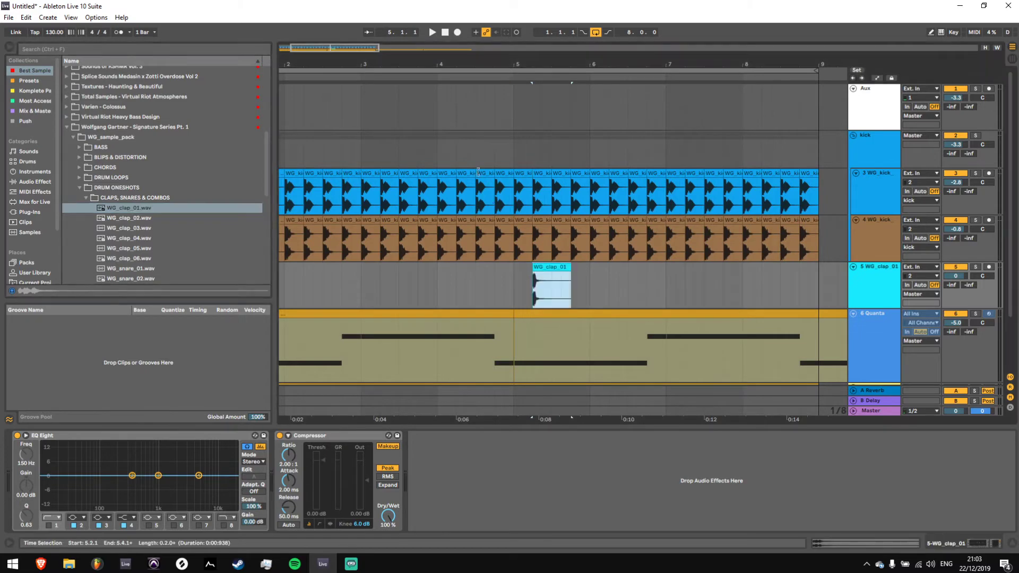
{"action": "key", "text": "space"}
{"action": "key", "text": "space"}
Nudge the clap clip slightly ahead of beat 5.2 and lower the clap track's volume to -5.0 dB
{"action": "left_click_drag", "start_coordinate": [548, 64], "coordinate": [549, 108]}
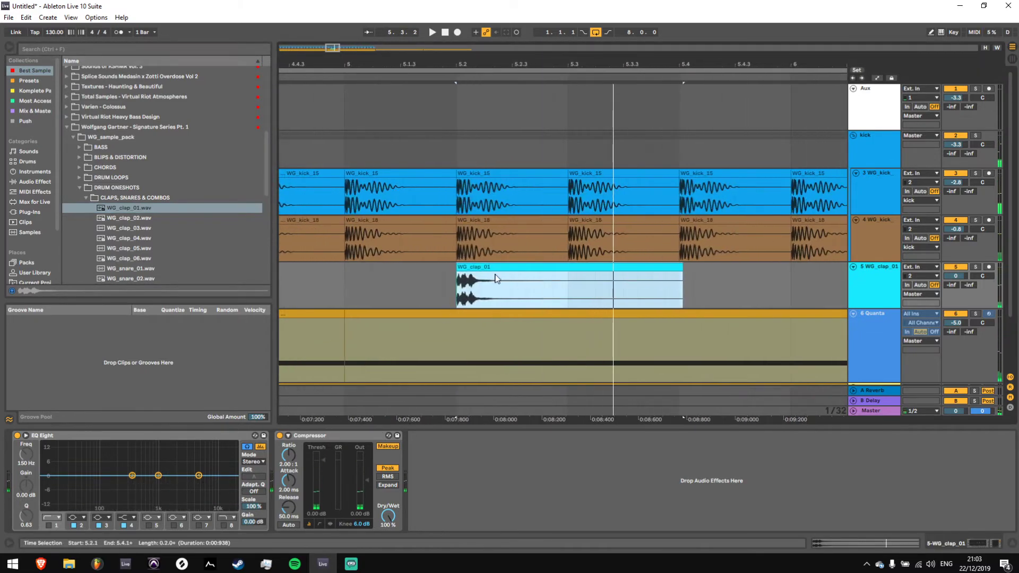
{"action": "left_click_drag", "start_coordinate": [499, 266], "coordinate": [490, 268]}
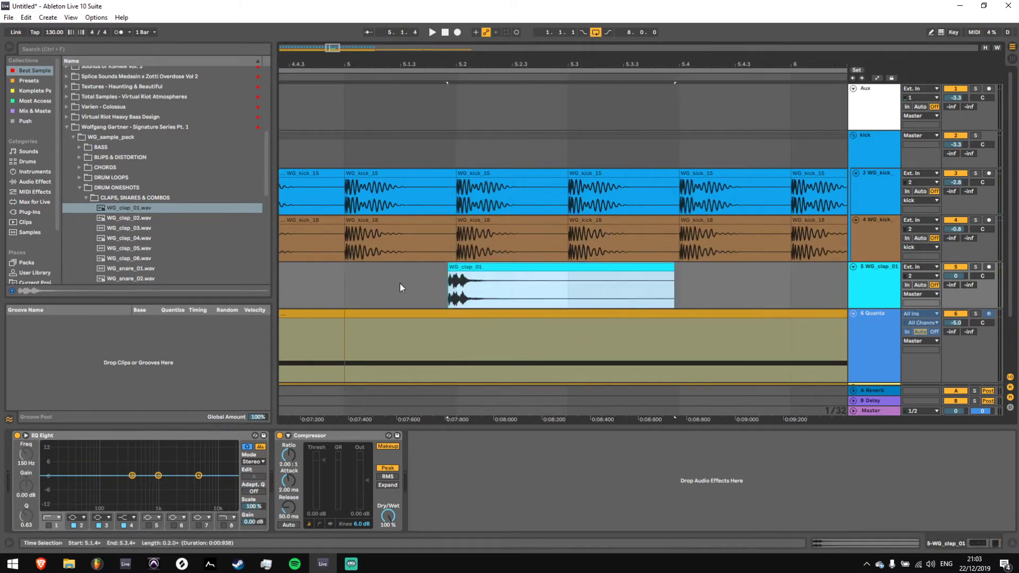
{"action": "left_click", "coordinate": [401, 282]}
{"action": "key", "text": "space"}
{"action": "left_click_drag", "start_coordinate": [952, 277], "coordinate": [952, 291]}
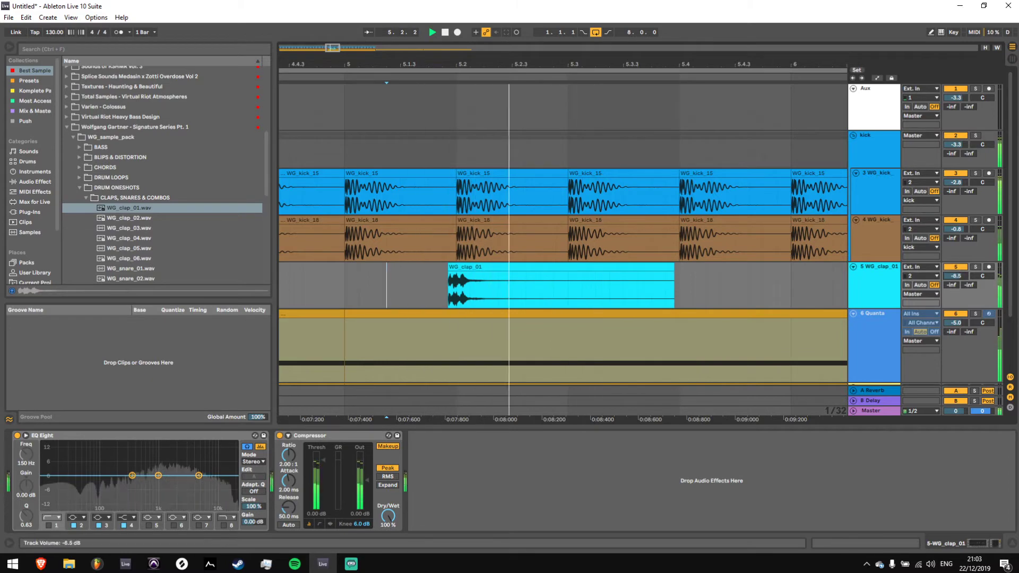
{"action": "key", "text": "space"}
Repeat the clap section from 5.1 to 5.3 along its track until it fills up to bar 9
{"action": "left_click_drag", "start_coordinate": [346, 278], "coordinate": [565, 273]}
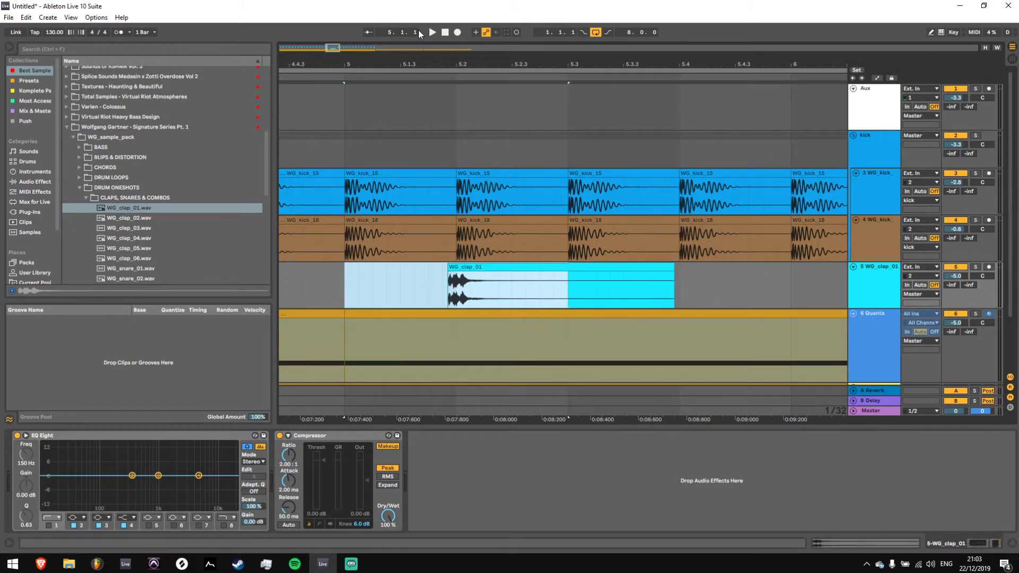
{"action": "key", "text": "ctrl+d"}
{"action": "left_click_drag", "start_coordinate": [330, 48], "coordinate": [330, 16]}
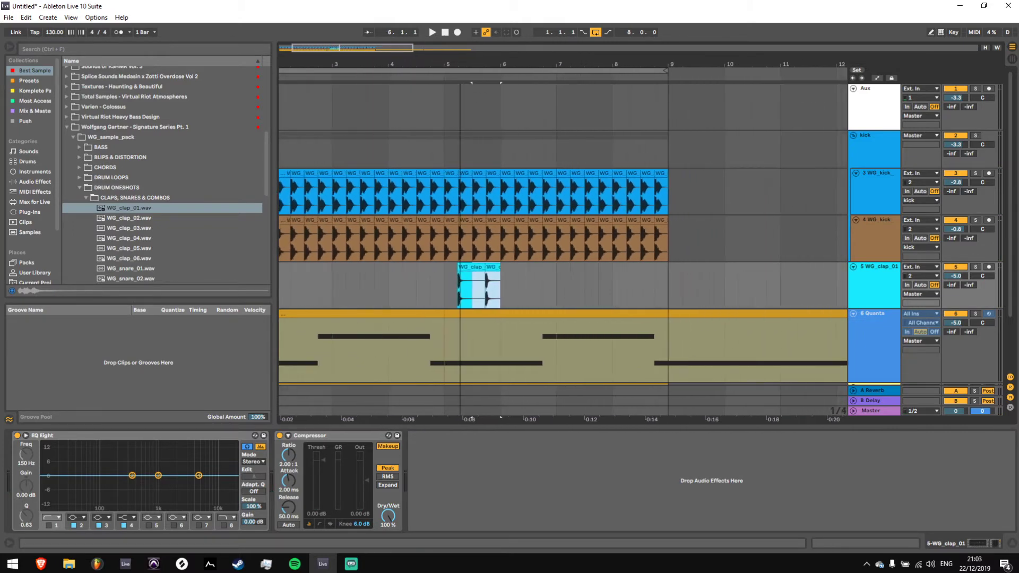
{"action": "key", "text": "ctrl+d"}
{"action": "key", "text": "ctrl+d"}
{"action": "key", "text": "ctrl+d"}
{"action": "key", "text": "ctrl+d"}
{"action": "key", "text": "ctrl+d"}
{"action": "key", "text": "ctrl+d"}
{"action": "key", "text": "ctrl+d"}
{"action": "key", "text": "ctrl+d"}
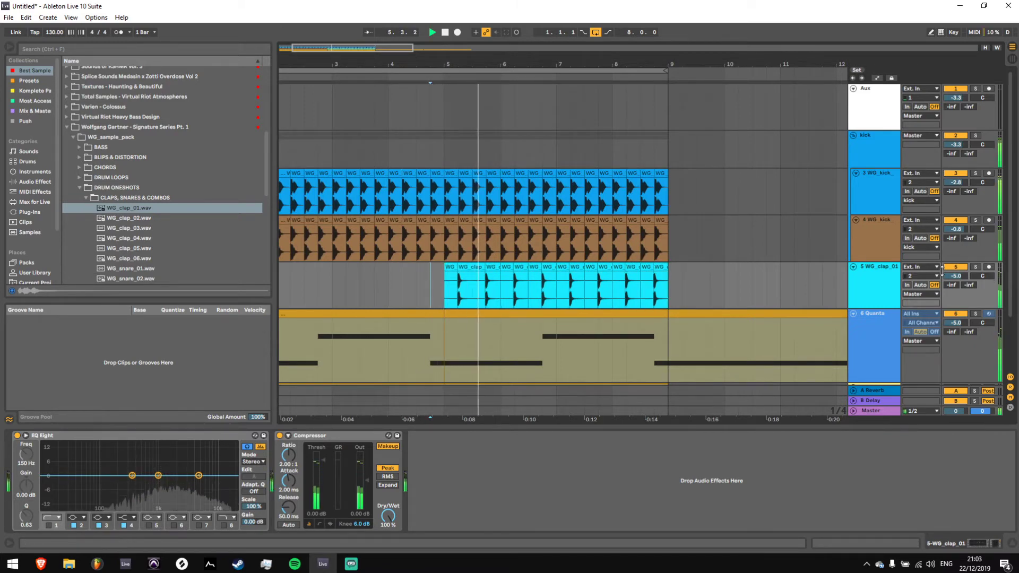
Solo the clap track to hear it from bar 5, and insert another audio track directly below it
{"action": "left_click", "coordinate": [976, 267]}
{"action": "left_click", "coordinate": [446, 294]}
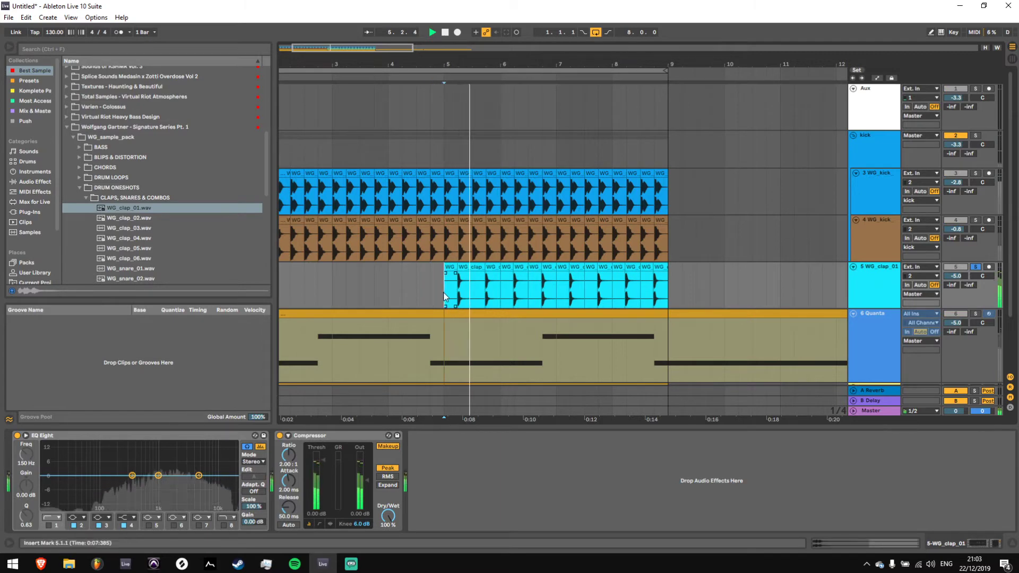
{"action": "left_click", "coordinate": [873, 287]}
{"action": "scroll", "coordinate": [884, 291], "scroll_direction": "down", "scroll_amount": 1}
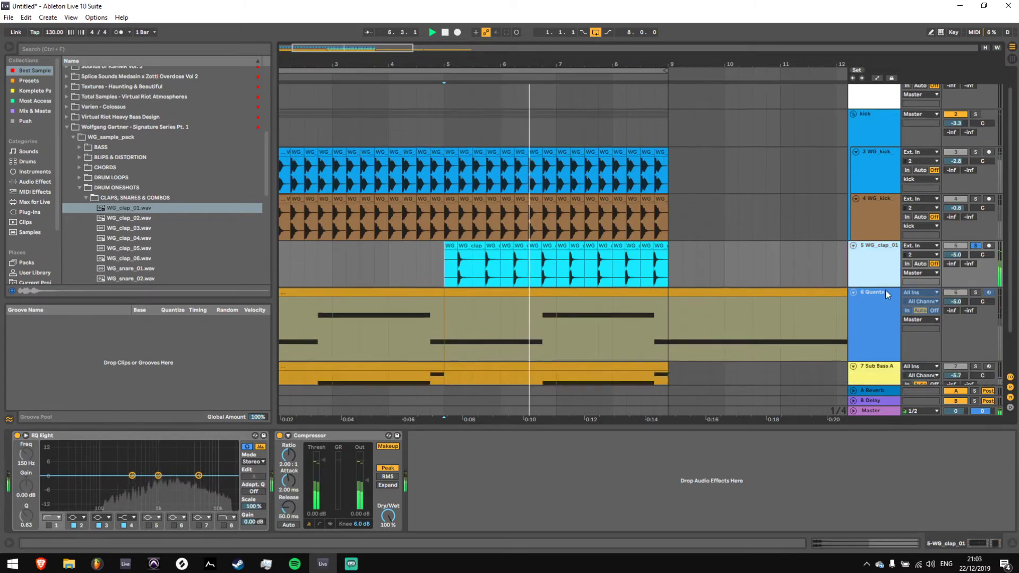
{"action": "right_click", "coordinate": [864, 264]}
{"action": "left_click", "coordinate": [891, 341]}
{"action": "key", "text": "space"}
Audition the clap and snare one-shots in the CLAPS, SNARES & COMBOS folder for a second clap layer
{"action": "left_click", "coordinate": [101, 235]}
{"action": "scroll", "coordinate": [107, 234], "scroll_direction": "down", "scroll_amount": 1}
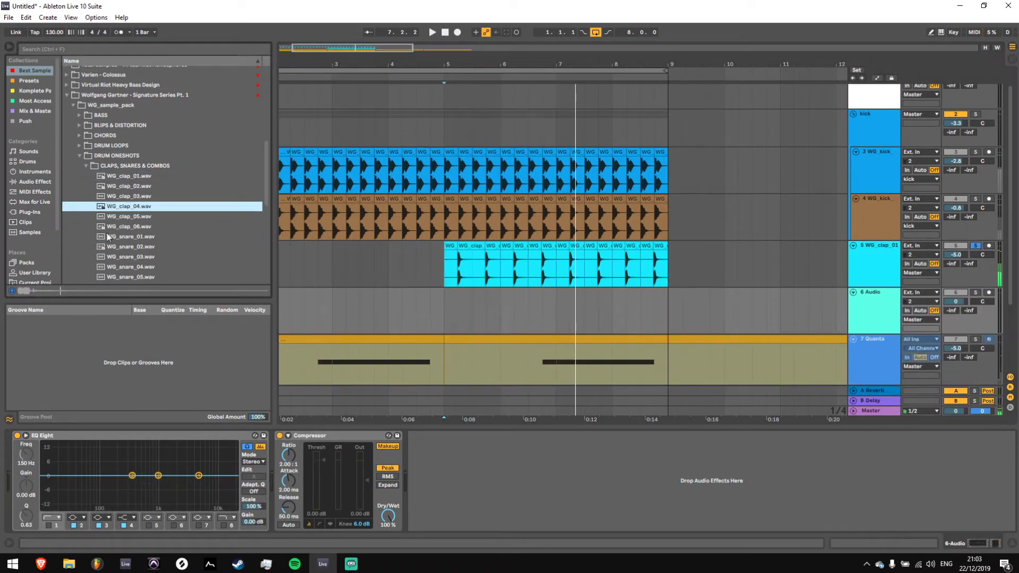
{"action": "key", "text": "Down"}
{"action": "left_click", "coordinate": [127, 237]}
{"action": "left_click", "coordinate": [129, 227]}
{"action": "left_click", "coordinate": [132, 187]}
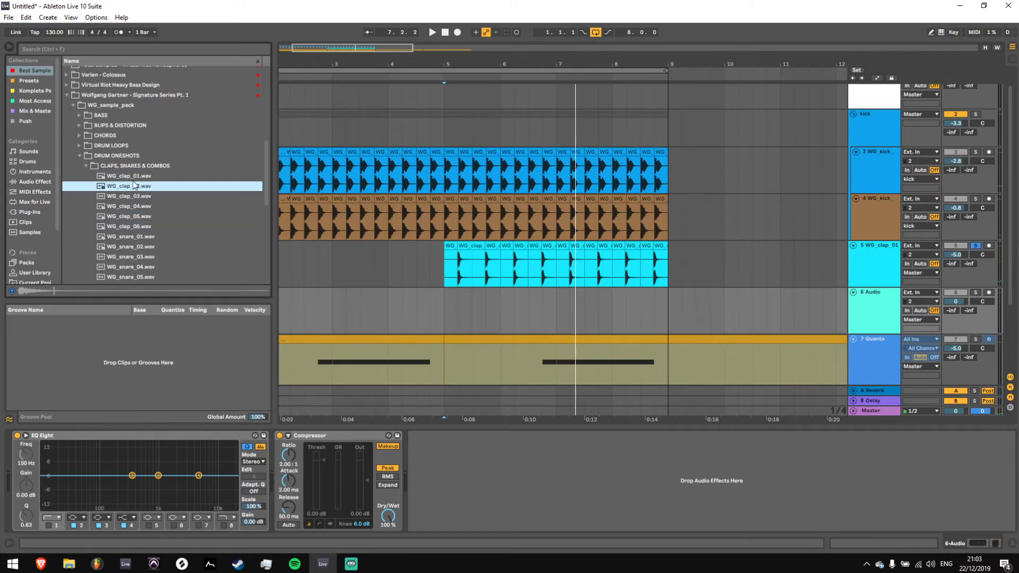
{"action": "left_click", "coordinate": [134, 178]}
{"action": "left_click", "coordinate": [132, 184]}
{"action": "left_click", "coordinate": [134, 194]}
{"action": "left_click", "coordinate": [130, 188]}
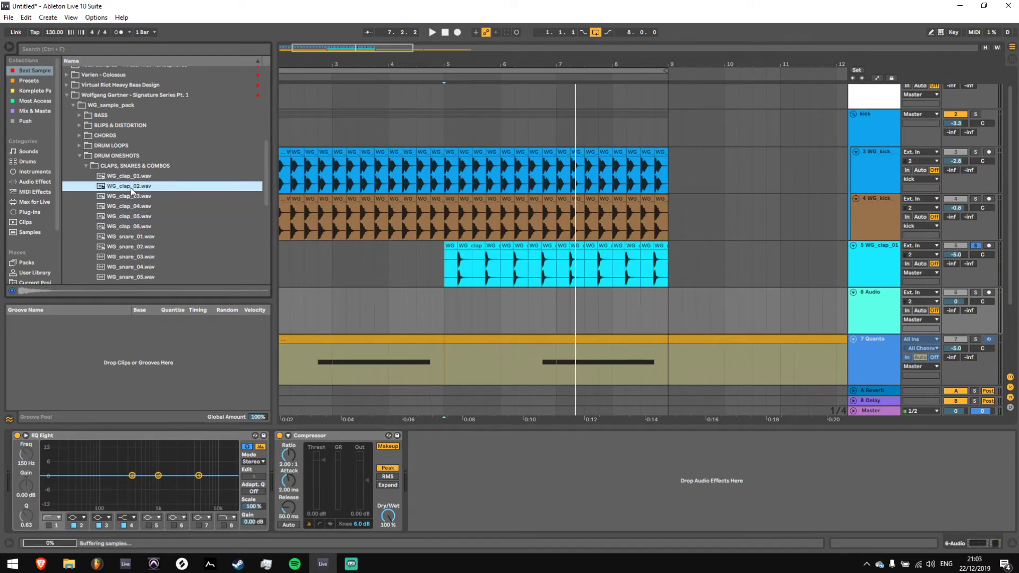
{"action": "left_click", "coordinate": [127, 195]}
{"action": "left_click", "coordinate": [127, 206]}
{"action": "left_click", "coordinate": [129, 216]}
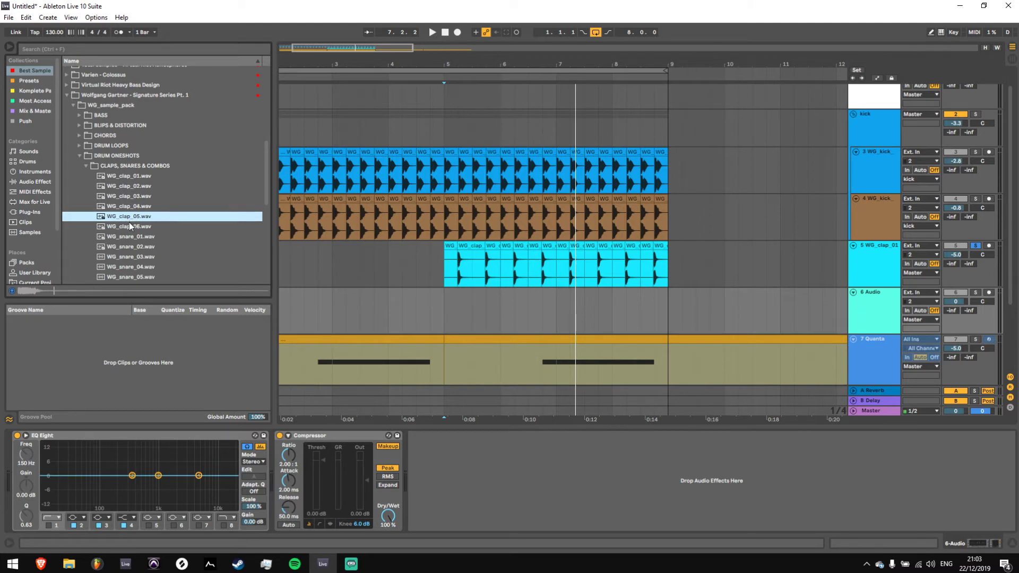
{"action": "left_click", "coordinate": [129, 226]}
Place WG_clap_06.wav on the new audio track at beat 5.2, solo that track and play it briefly
{"action": "left_click_drag", "start_coordinate": [128, 227], "coordinate": [463, 305]}
{"action": "left_click", "coordinate": [433, 310]}
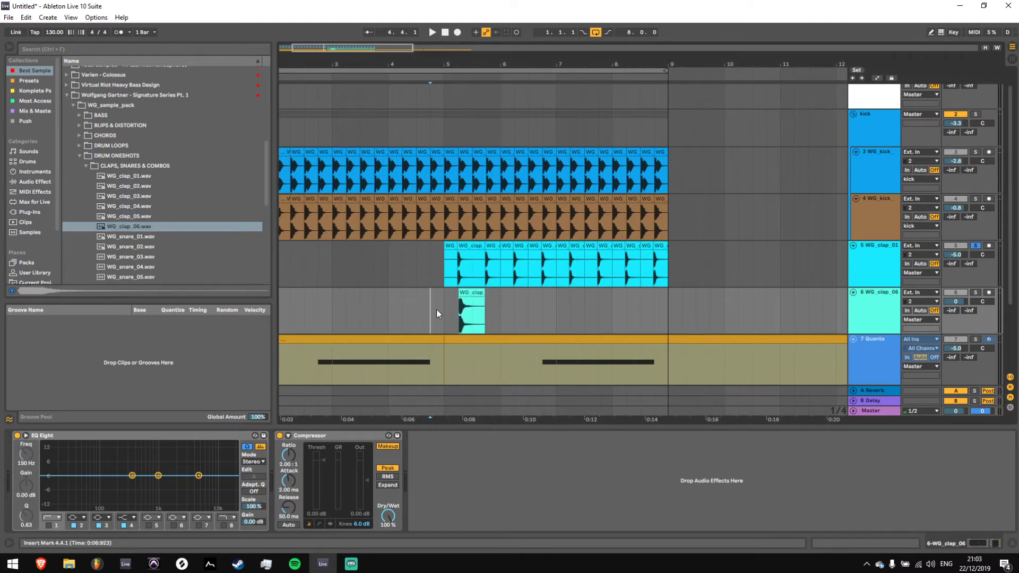
{"action": "key", "text": "space"}
{"action": "left_click", "coordinate": [976, 292]}
{"action": "key", "text": "space"}
{"action": "key", "text": "space"}
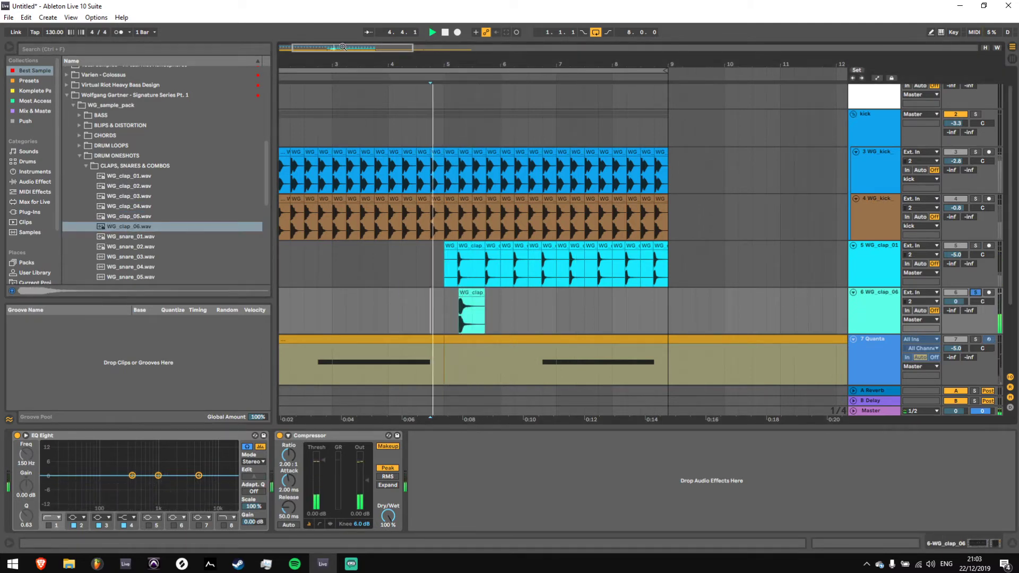
{"action": "left_click_drag", "start_coordinate": [514, 65], "coordinate": [512, 98]}
{"action": "key", "text": "space"}
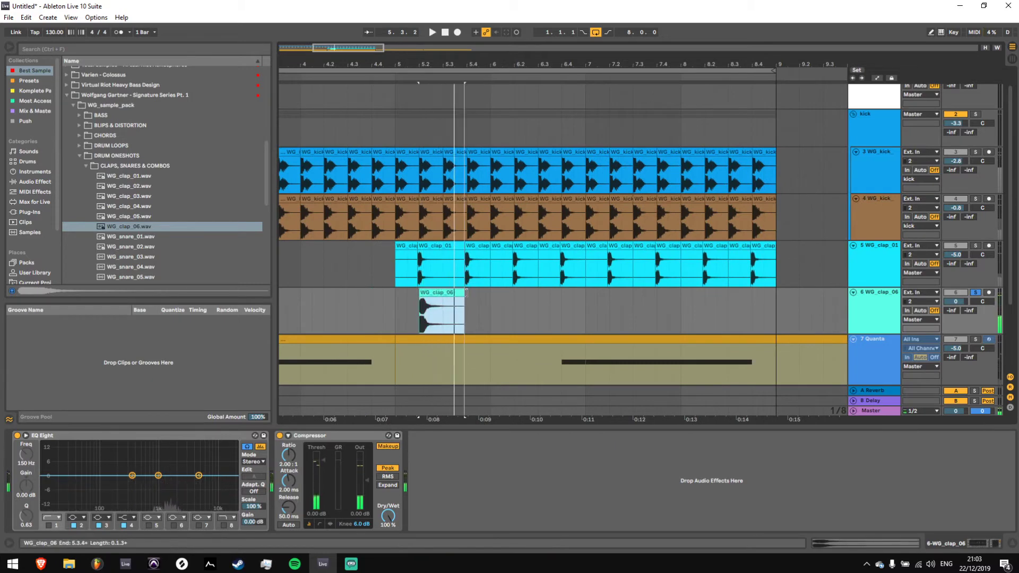
Repeat the WG_clap_06 section four times along its track and lower the track's volume to -21.2 dB during playback
{"action": "left_click_drag", "start_coordinate": [467, 301], "coordinate": [407, 304]}
{"action": "key", "text": "ctrl+d"}
{"action": "key", "text": "ctrl+d"}
{"action": "key", "text": "ctrl+d"}
{"action": "key", "text": "ctrl+d"}
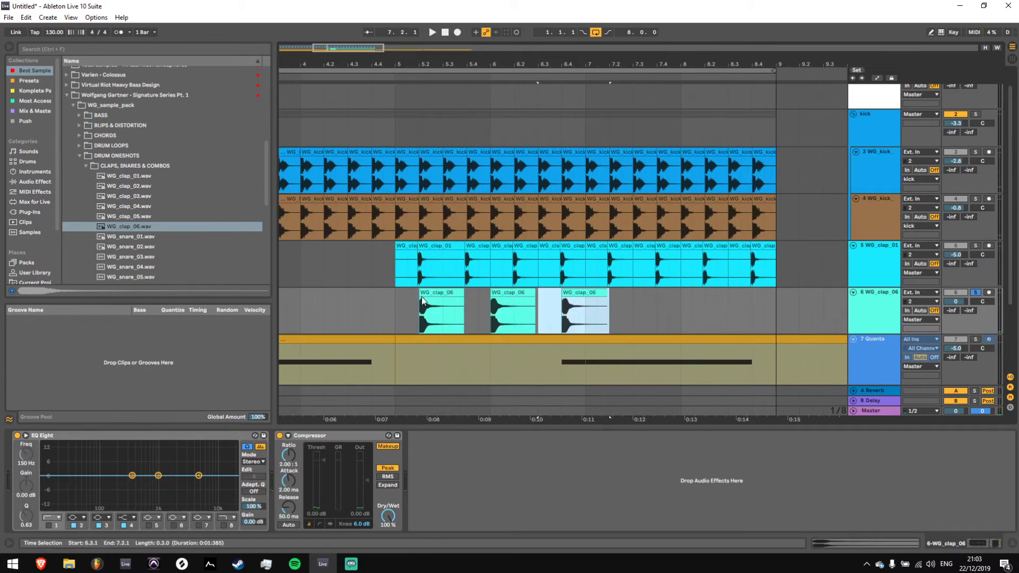
{"action": "left_click_drag", "start_coordinate": [959, 304], "coordinate": [959, 340]}
{"action": "key", "text": "space"}
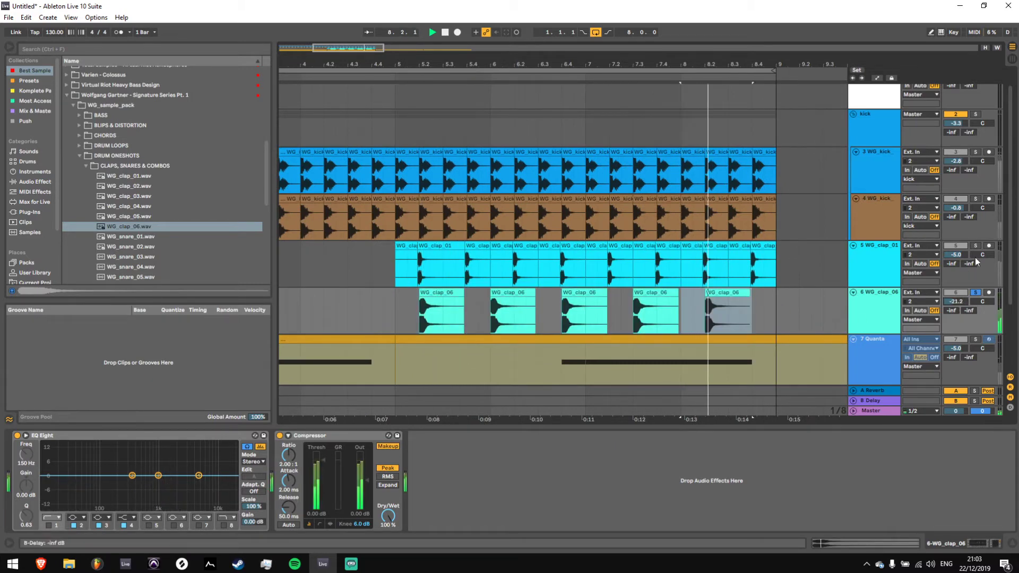
{"action": "key", "text": "space"}
Group the WG_clap_01 and WG_clap_06 tracks together
{"action": "left_click", "coordinate": [875, 263]}
{"action": "left_click", "coordinate": [869, 309], "text": "shift"}
{"action": "key", "text": "ctrl+g"}
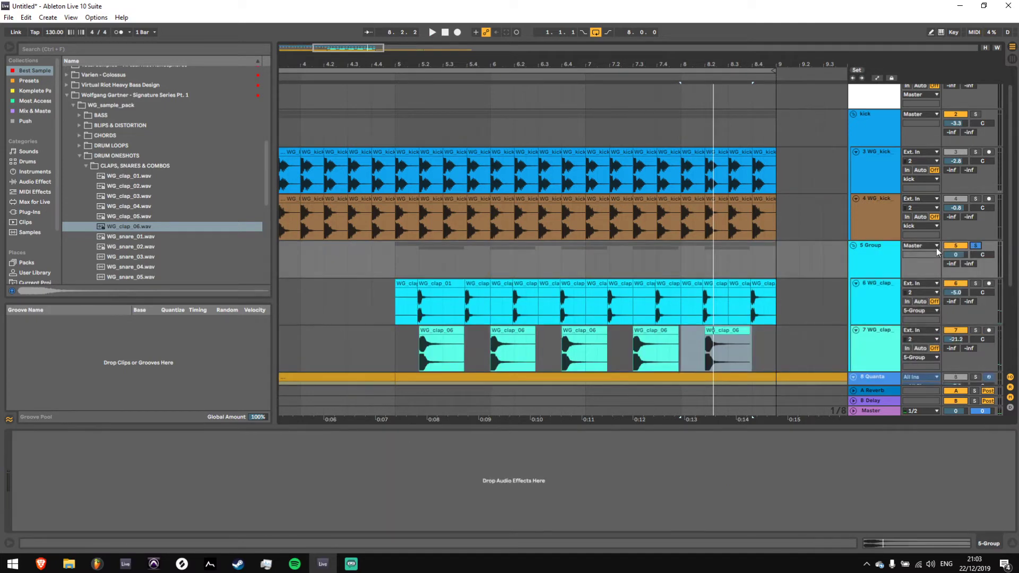
Play the clap group from bar 5 and raise the WG_clap_06 track's volume to -12.0 dB
{"action": "left_click", "coordinate": [396, 263]}
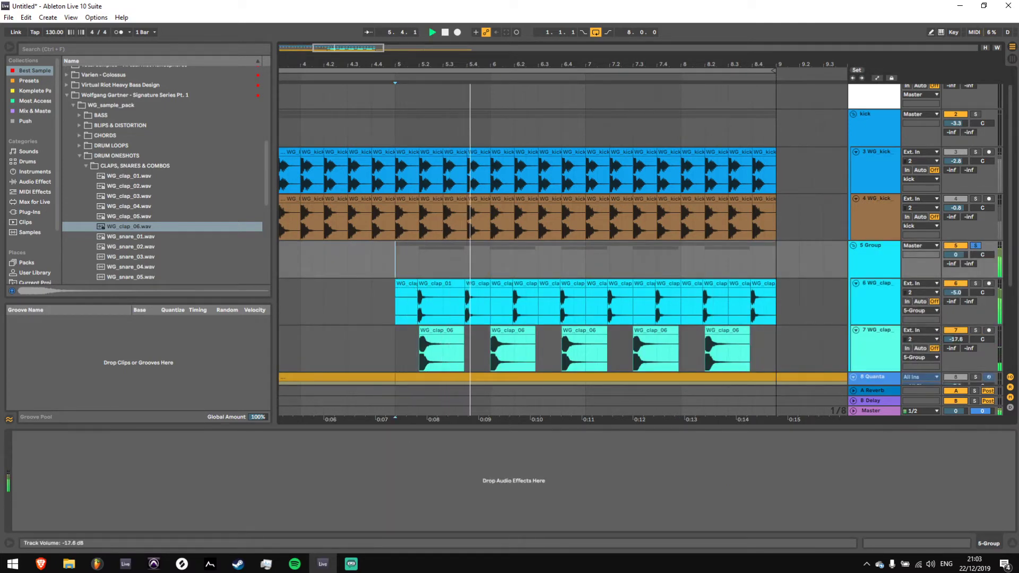
{"action": "left_click_drag", "start_coordinate": [956, 339], "coordinate": [956, 329]}
{"action": "left_click", "coordinate": [482, 340]}
{"action": "key", "text": "space"}
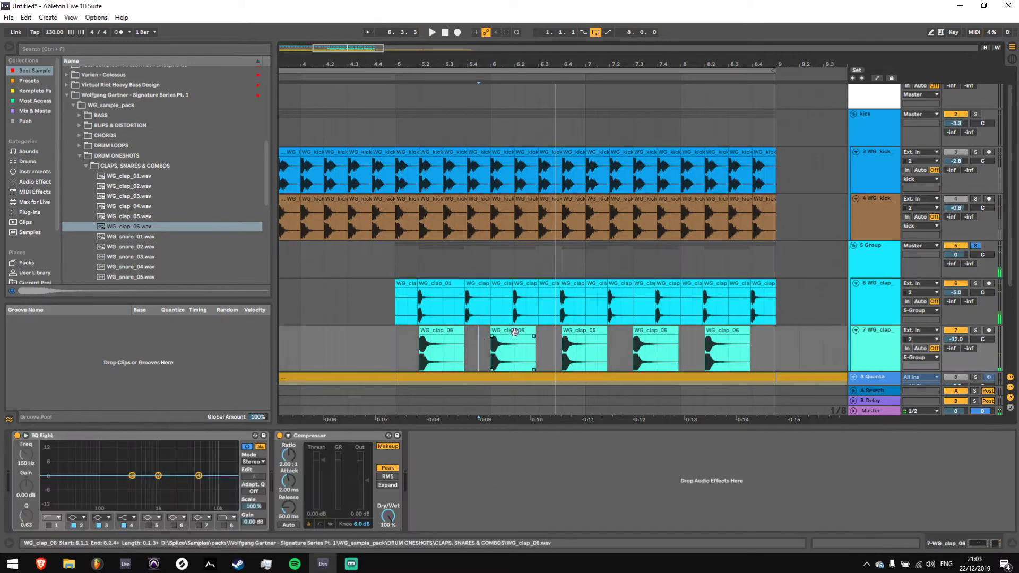
Move the WG_clap_06 clips under the WG_clap_01 hits from 5.4 onward and add copies up to beat 8.4
{"action": "left_click_drag", "start_coordinate": [514, 332], "coordinate": [536, 330]}
{"action": "left_click", "coordinate": [483, 330]}
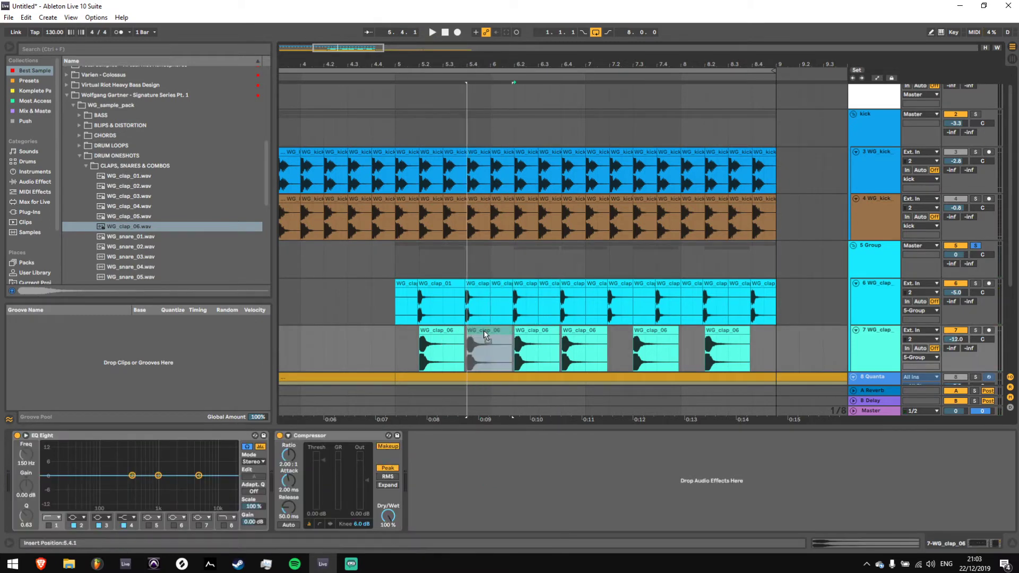
{"action": "key", "text": "ctrl+v"}
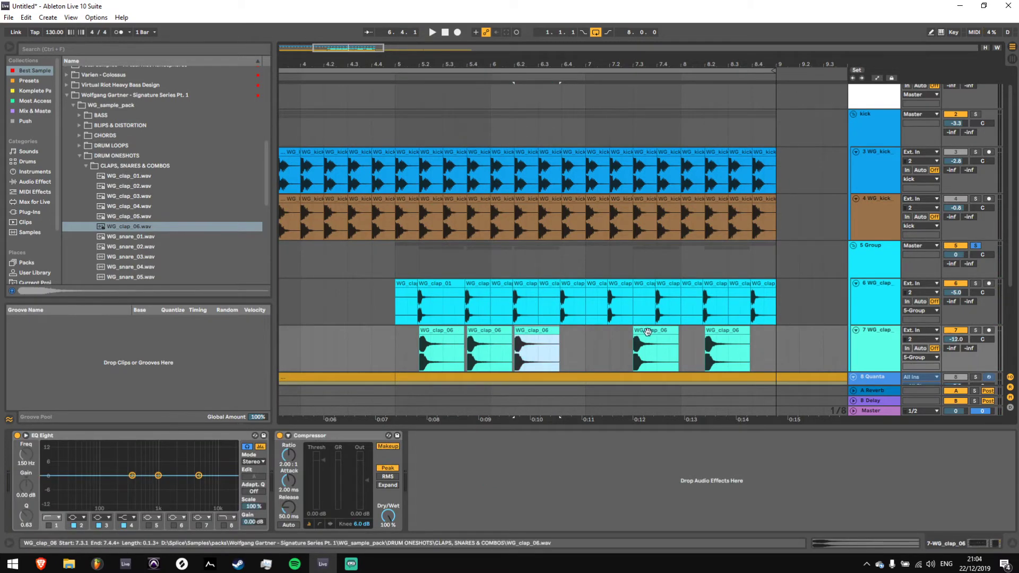
{"action": "left_click", "coordinate": [588, 334]}
{"action": "left_click_drag", "start_coordinate": [636, 333], "coordinate": [762, 338]}
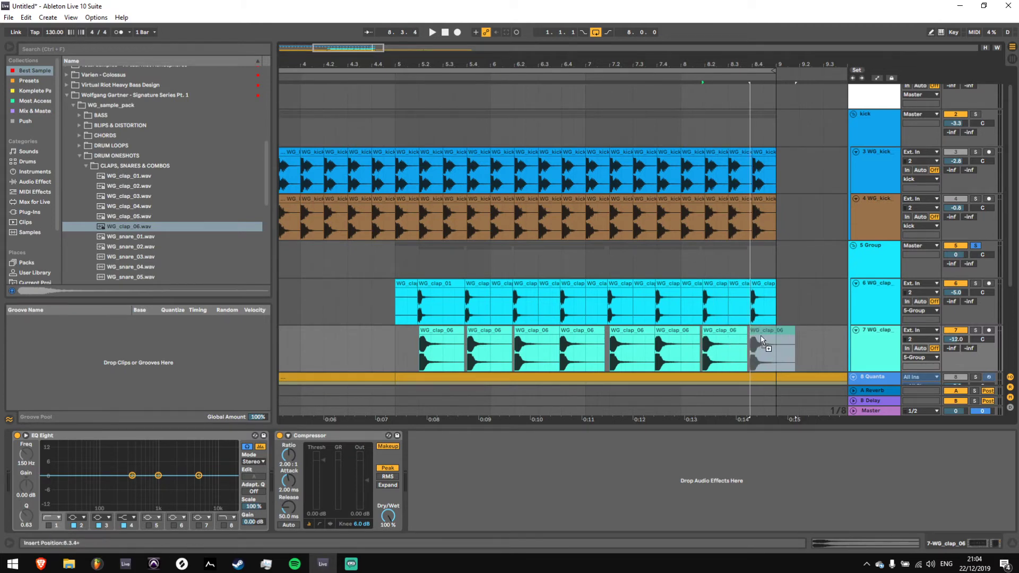
Fine-align the WG_clap_06 clips at 7.2, 7.4, 8.2 and 8.4 with the clap hits above them
{"action": "left_click", "coordinate": [615, 334]}
{"action": "left_click", "coordinate": [621, 334]}
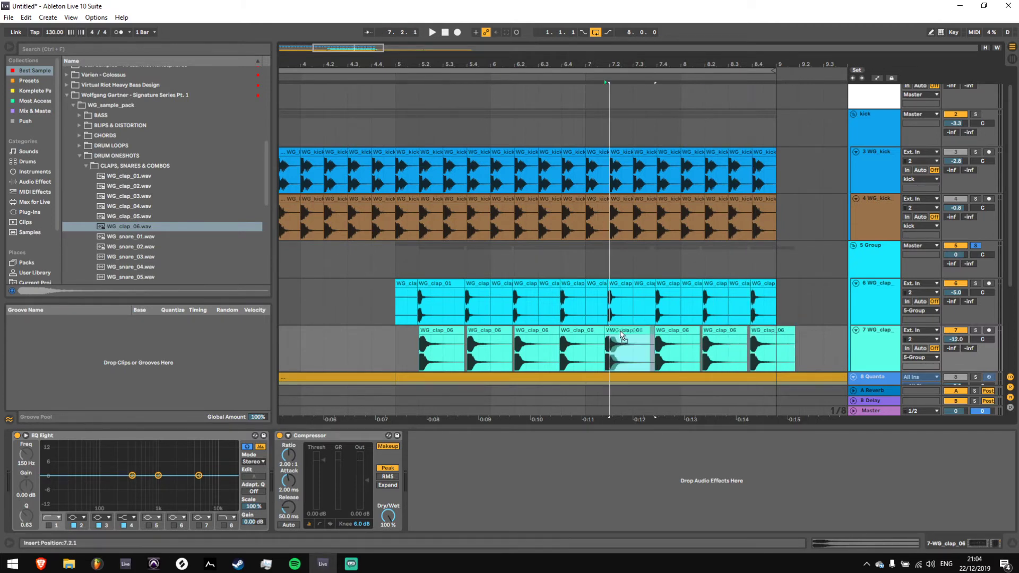
{"action": "left_click", "coordinate": [679, 334]}
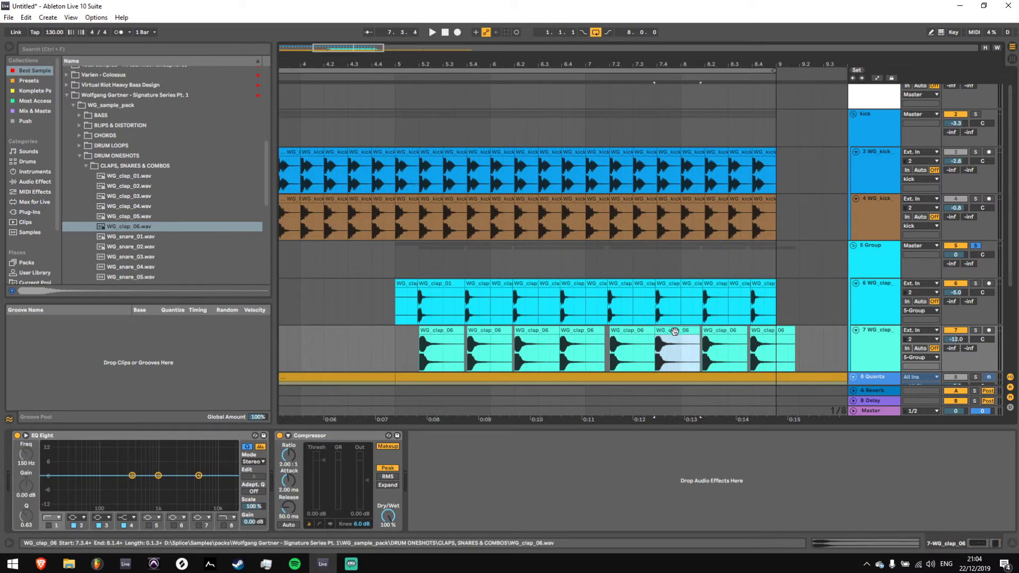
{"action": "left_click", "coordinate": [723, 334]}
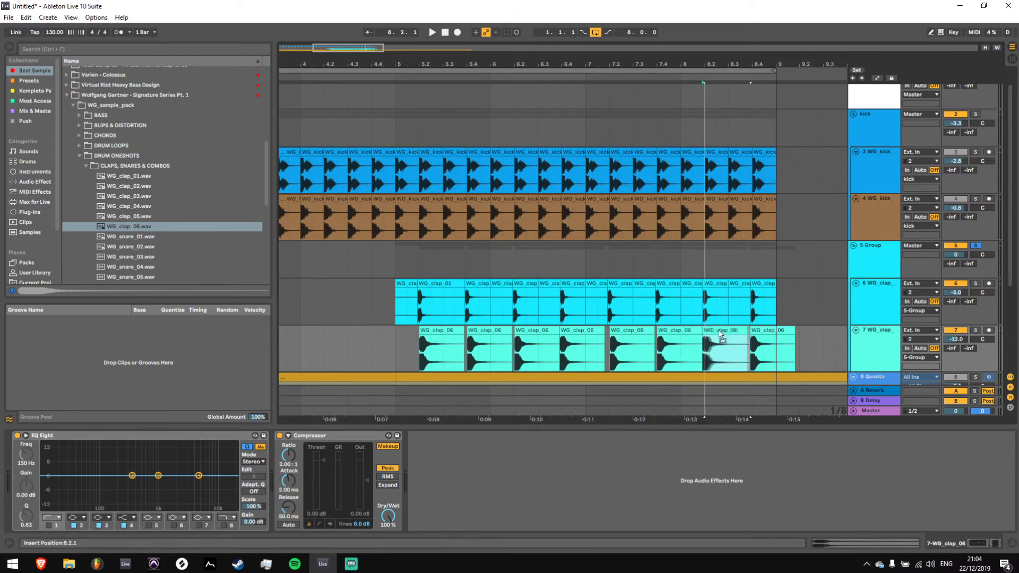
{"action": "left_click", "coordinate": [771, 333]}
{"action": "left_click_drag", "start_coordinate": [771, 332], "coordinate": [773, 333]}
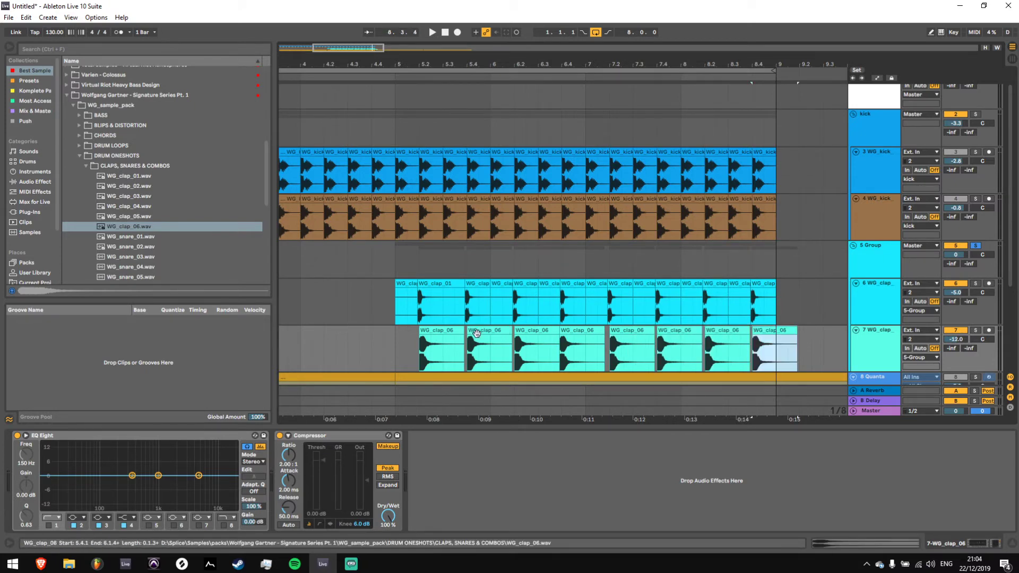
Fine-align the WG_clap_06 clips at 5.4, 6.2 and 6.4 with the hits above and play the layered claps
{"action": "left_click", "coordinate": [471, 332]}
{"action": "left_click", "coordinate": [481, 334]}
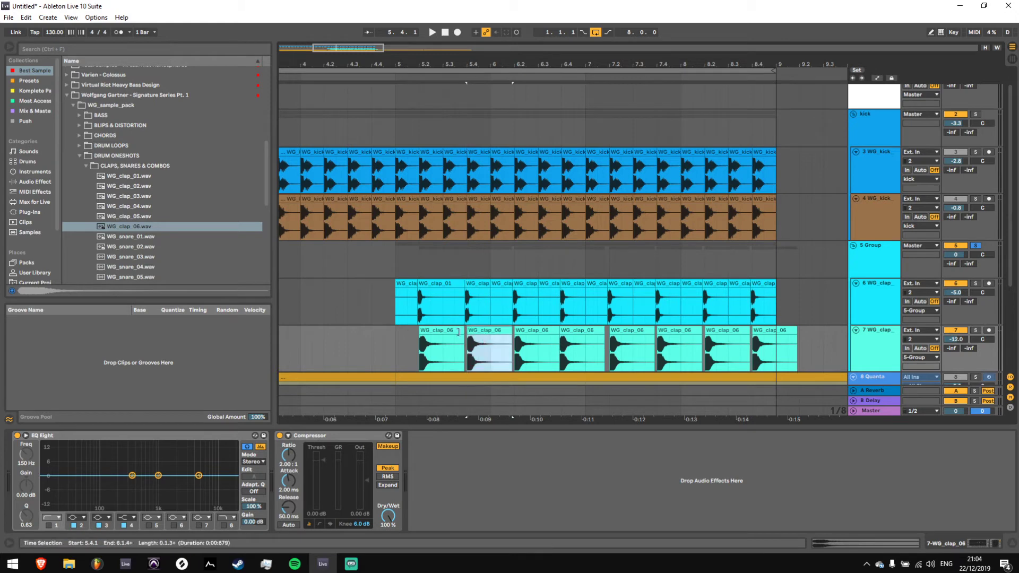
{"action": "left_click", "coordinate": [440, 333]}
{"action": "left_click", "coordinate": [534, 330]}
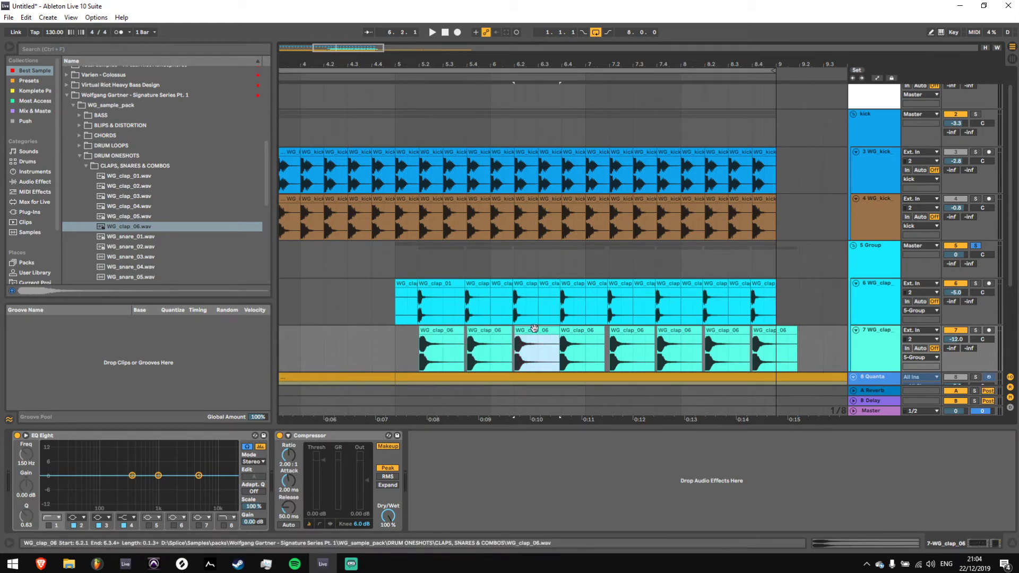
{"action": "left_click_drag", "start_coordinate": [577, 328], "coordinate": [543, 337]}
{"action": "left_click", "coordinate": [406, 315]}
{"action": "key", "text": "space"}
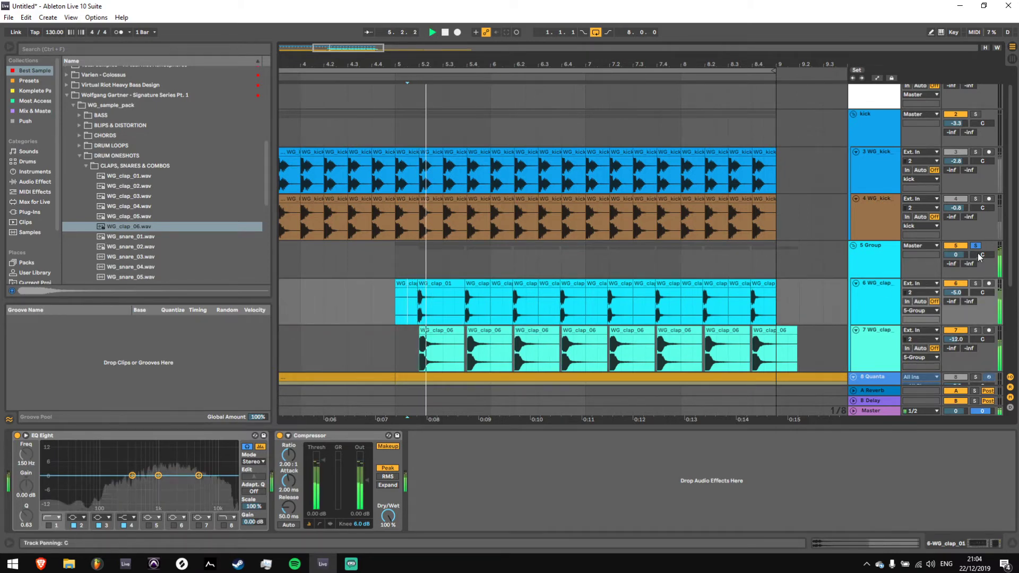
Find the Multipass plug-in, load it on the clap group and resume playback
{"action": "left_click", "coordinate": [879, 350]}
{"action": "left_click", "coordinate": [874, 261]}
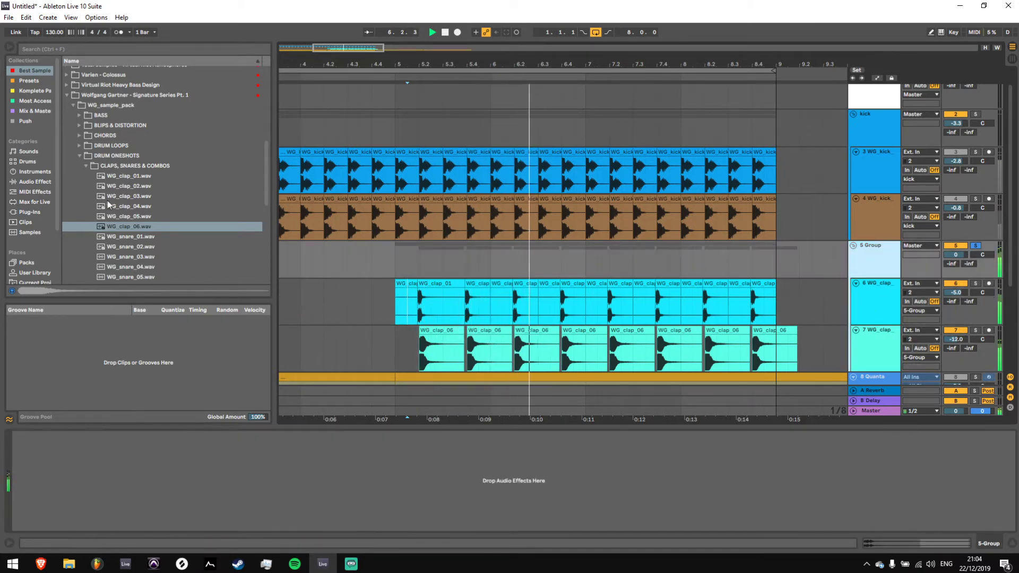
{"action": "key", "text": "ctrl+f"}
{"action": "type", "text": "multipass"}
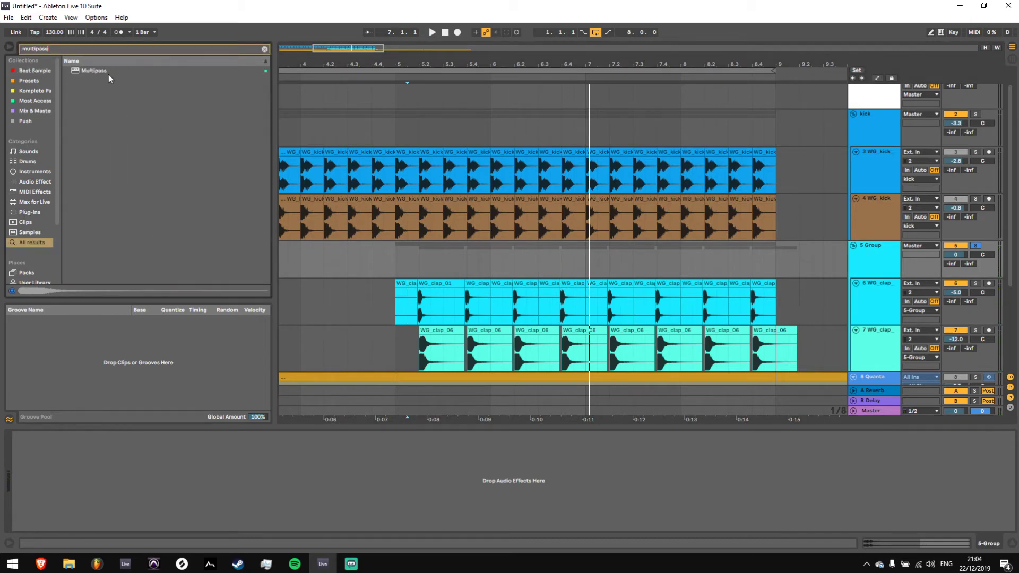
{"action": "double_click", "coordinate": [96, 72]}
{"action": "key", "text": "space"}
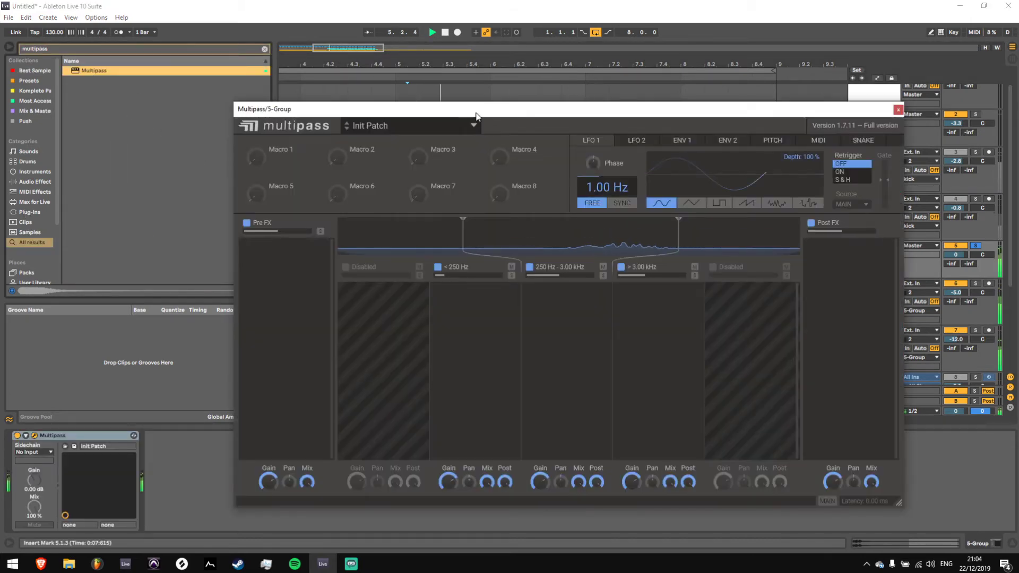
Set Multipass's band crossovers to 228 Hz and 3.05 kHz
{"action": "left_click_drag", "start_coordinate": [476, 113], "coordinate": [471, 88]}
{"action": "left_click_drag", "start_coordinate": [460, 210], "coordinate": [453, 212]}
{"action": "mouse_move", "coordinate": [674, 221]}
{"action": "left_mouse_down"}
{"action": "mouse_move", "coordinate": [684, 216]}
{"action": "mouse_move", "coordinate": [657, 256]}
{"action": "mouse_move", "coordinate": [687, 227]}
{"action": "left_mouse_up"}
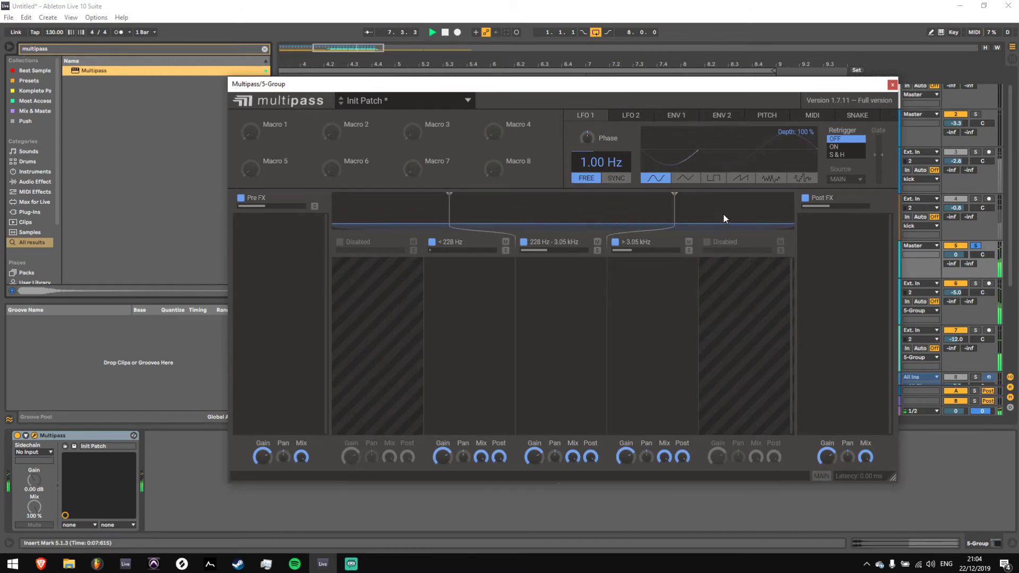
Add a Transient Shaper to each of Multipass's low, mid and high bands
{"action": "left_click", "coordinate": [448, 274]}
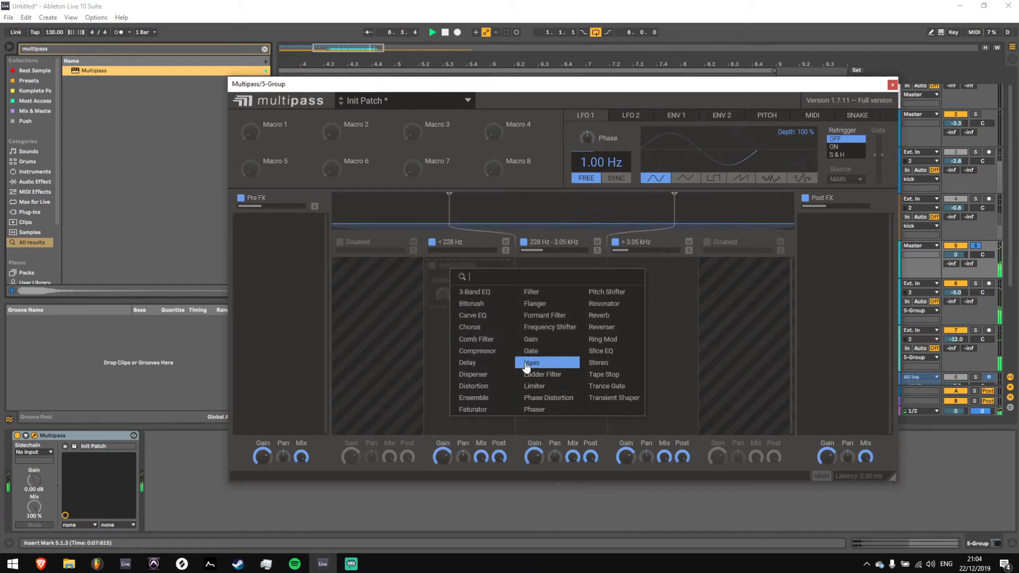
{"action": "left_click", "coordinate": [609, 398]}
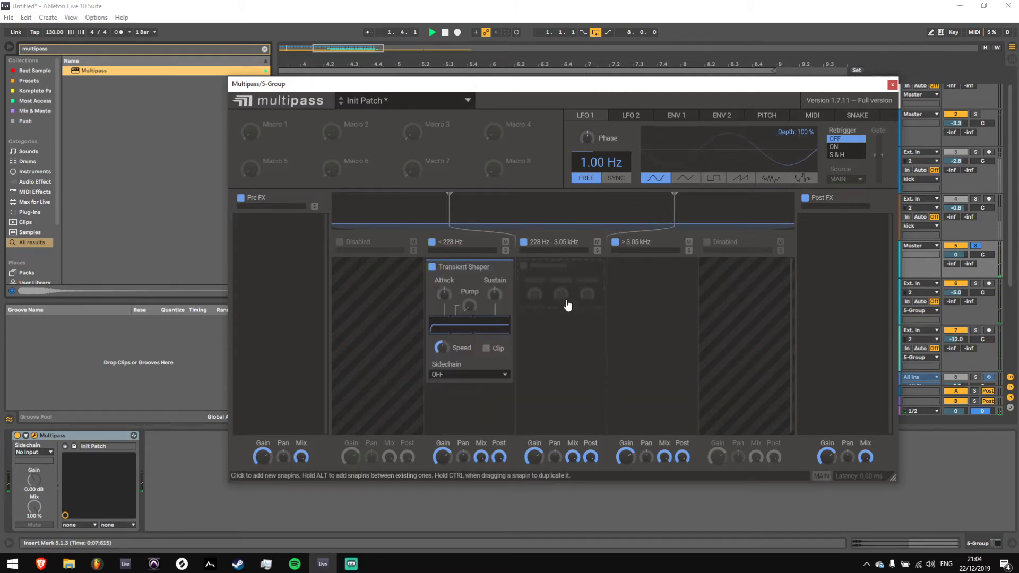
{"action": "left_click", "coordinate": [566, 300]}
{"action": "left_click", "coordinate": [727, 430]}
{"action": "left_click", "coordinate": [654, 288]}
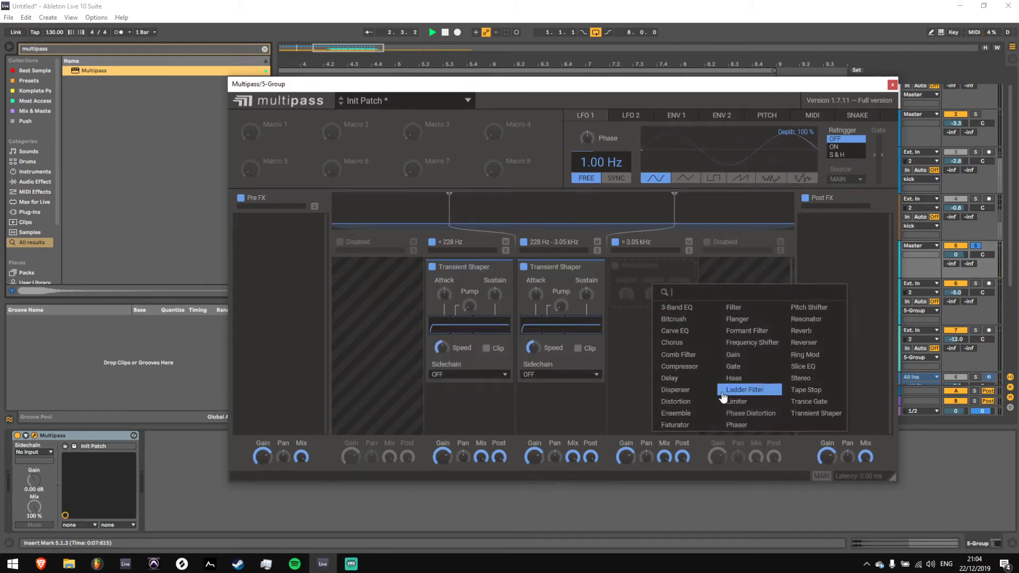
{"action": "left_click", "coordinate": [806, 416]}
Close the Multipass window and loop playback over the four bars of claps starting at 5.1.1
{"action": "left_click", "coordinate": [893, 85]}
{"action": "left_click_drag", "start_coordinate": [764, 265], "coordinate": [394, 277]}
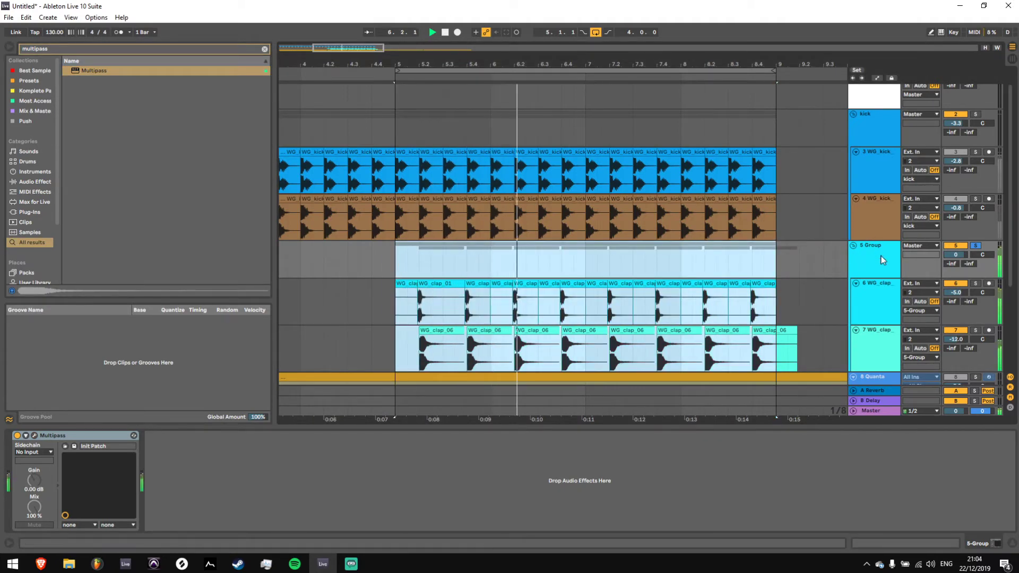
In Multipass, raise the high band's sustain, then raise the mid band's attack and speed and lower its sustain while soloing it
{"action": "left_click", "coordinate": [34, 435]}
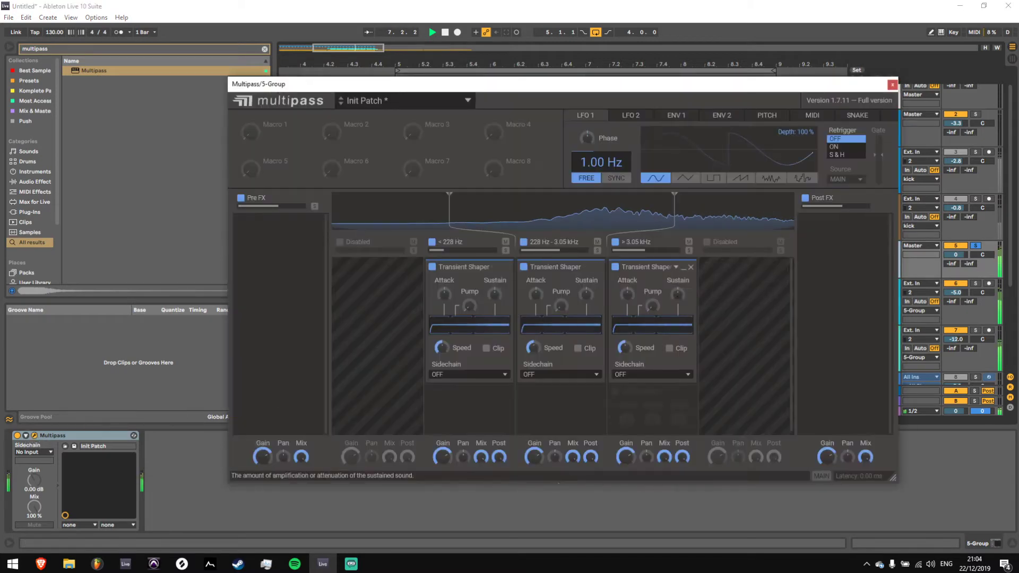
{"action": "left_click_drag", "start_coordinate": [677, 295], "coordinate": [678, 286]}
{"action": "left_click_drag", "start_coordinate": [536, 295], "coordinate": [586, 299]}
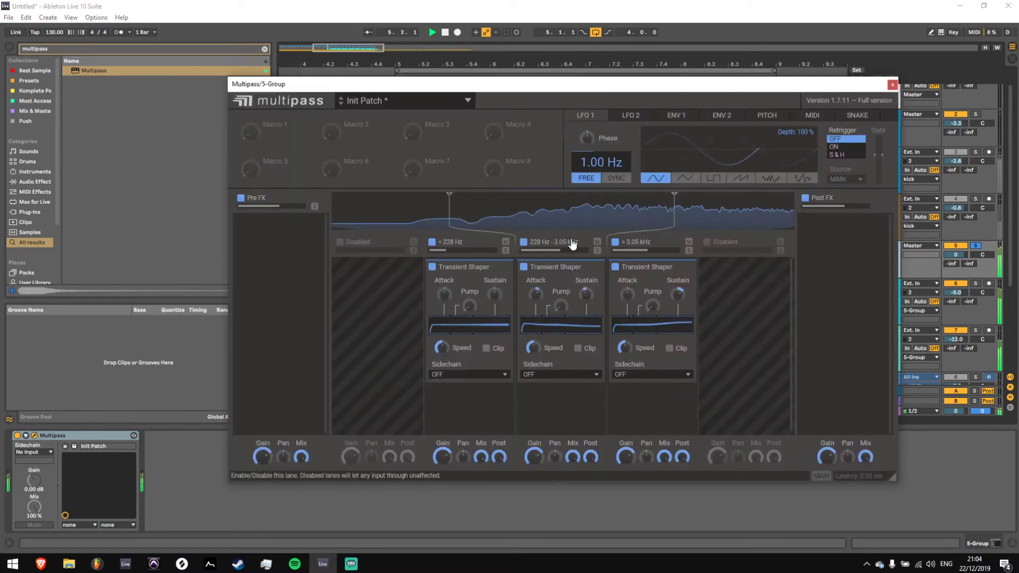
{"action": "left_click", "coordinate": [597, 250]}
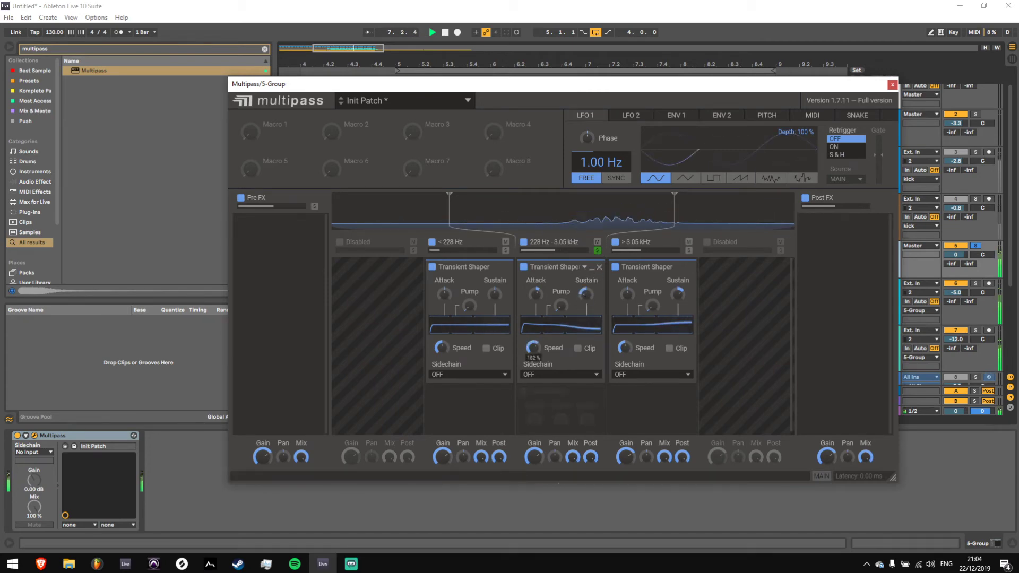
{"action": "left_click", "coordinate": [597, 250]}
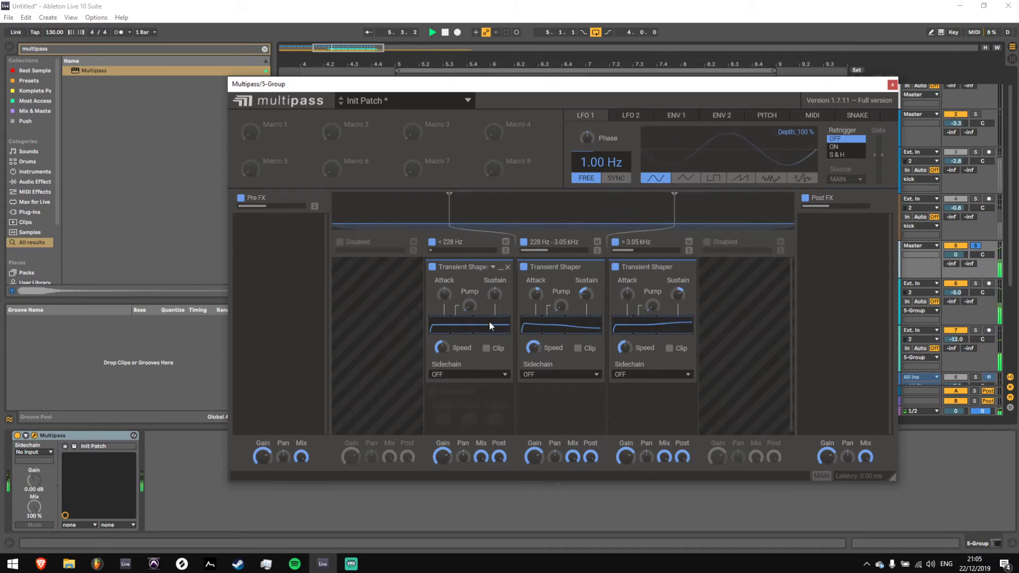
Solo Multipass's low band, raise its attack, pump and speed, lower its sustain, and add a Gain effect at +23.29 dB below the Transient Shaper
{"action": "left_click", "coordinate": [505, 250]}
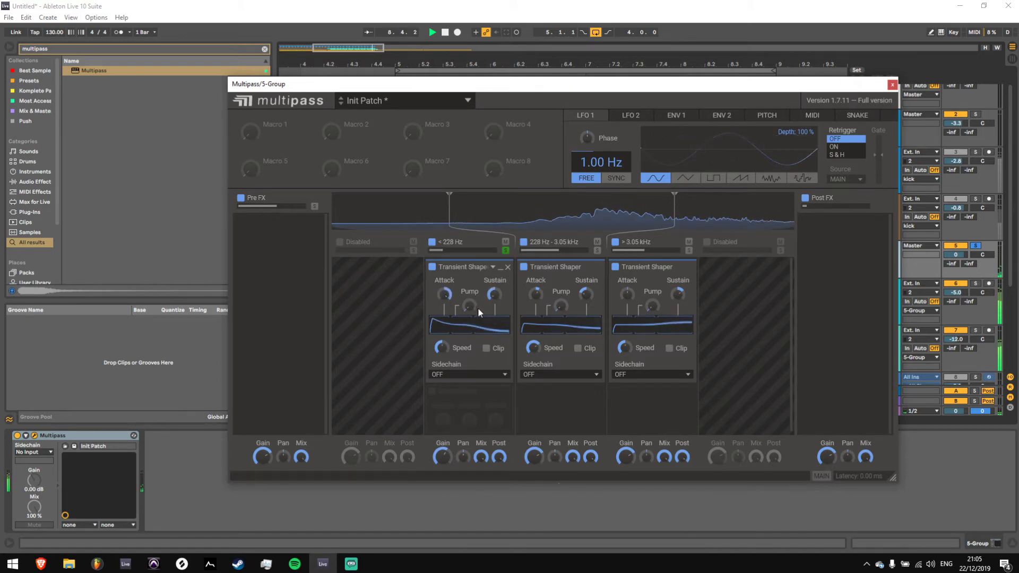
{"action": "left_click_drag", "start_coordinate": [442, 352], "coordinate": [442, 352]}
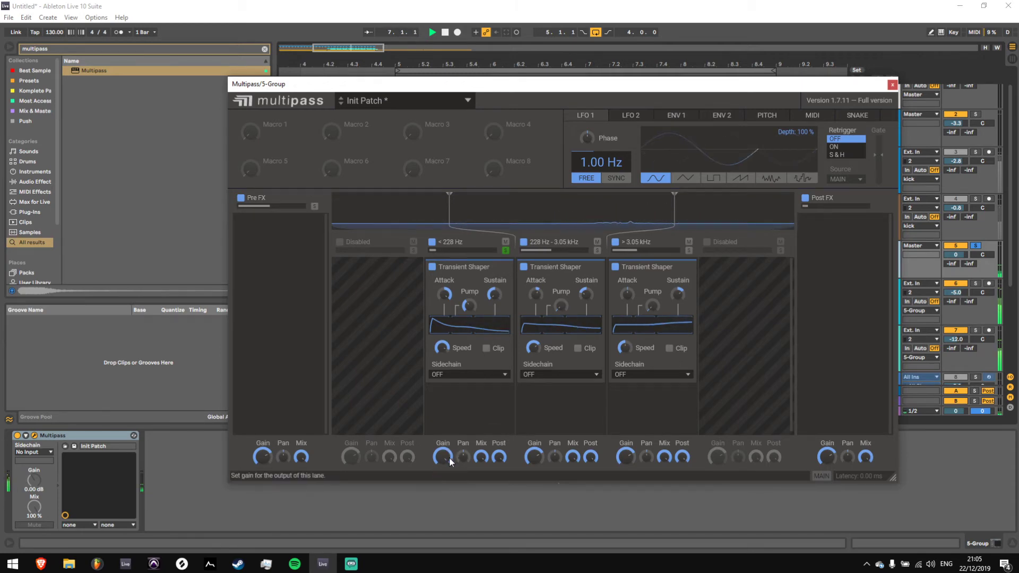
{"action": "left_click", "coordinate": [469, 414]}
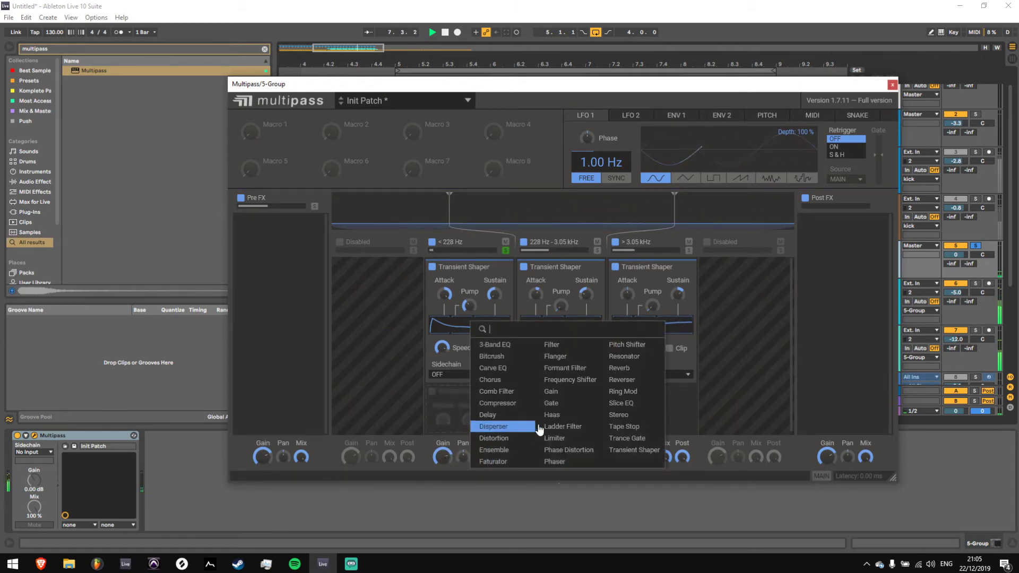
{"action": "left_click", "coordinate": [552, 392]}
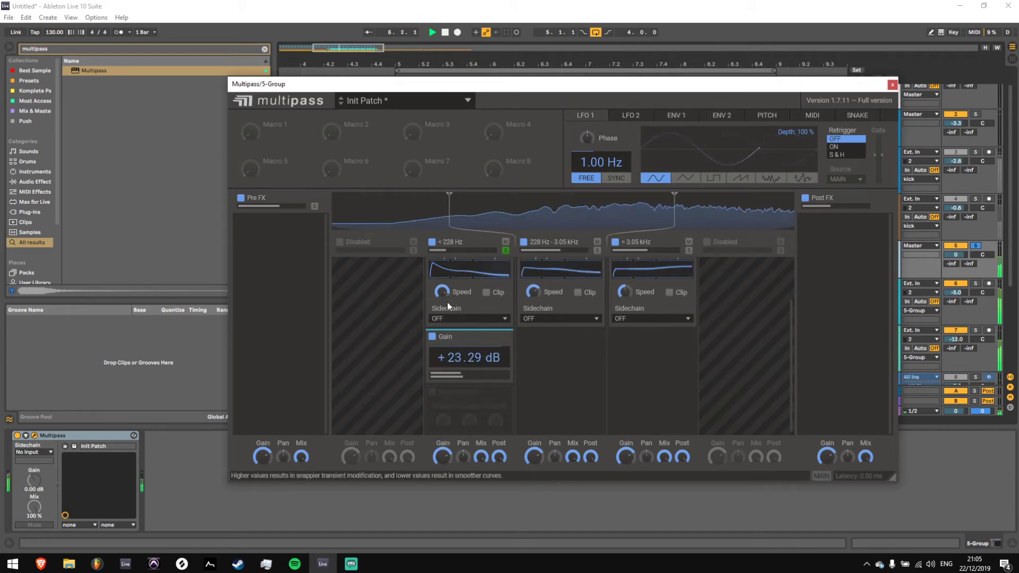
{"action": "scroll", "coordinate": [446, 329], "scroll_direction": "up", "scroll_amount": 2}
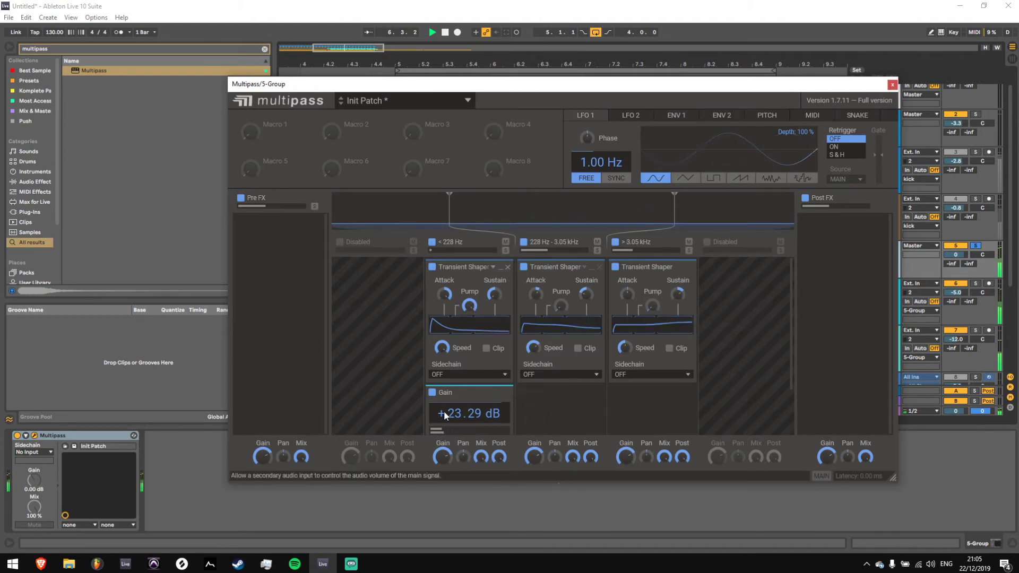
Unsolo the low band, adjust its output gain, and compare the claps with the band and then the whole Multipass bypassed
{"action": "left_click", "coordinate": [433, 242]}
{"action": "left_click", "coordinate": [433, 242]}
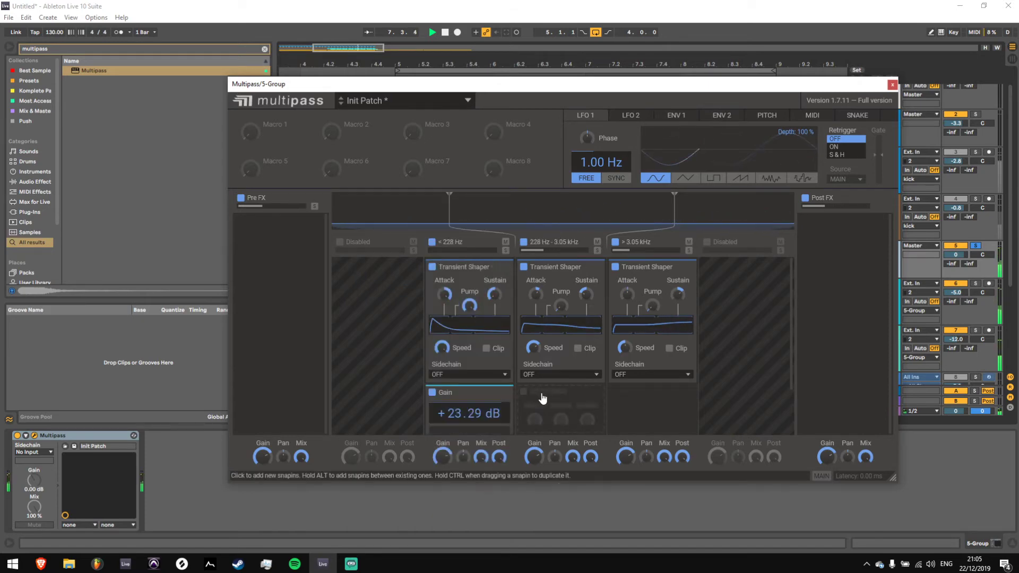
{"action": "scroll", "coordinate": [478, 398], "scroll_direction": "down", "scroll_amount": 1}
{"action": "left_click_drag", "start_coordinate": [445, 456], "coordinate": [444, 447]}
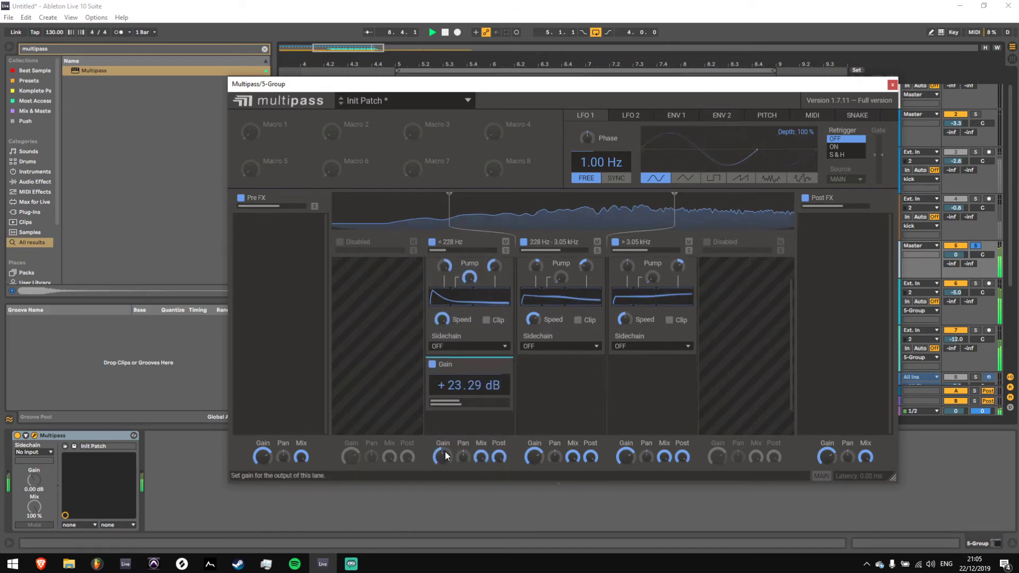
{"action": "scroll", "coordinate": [582, 378], "scroll_direction": "up", "scroll_amount": 1}
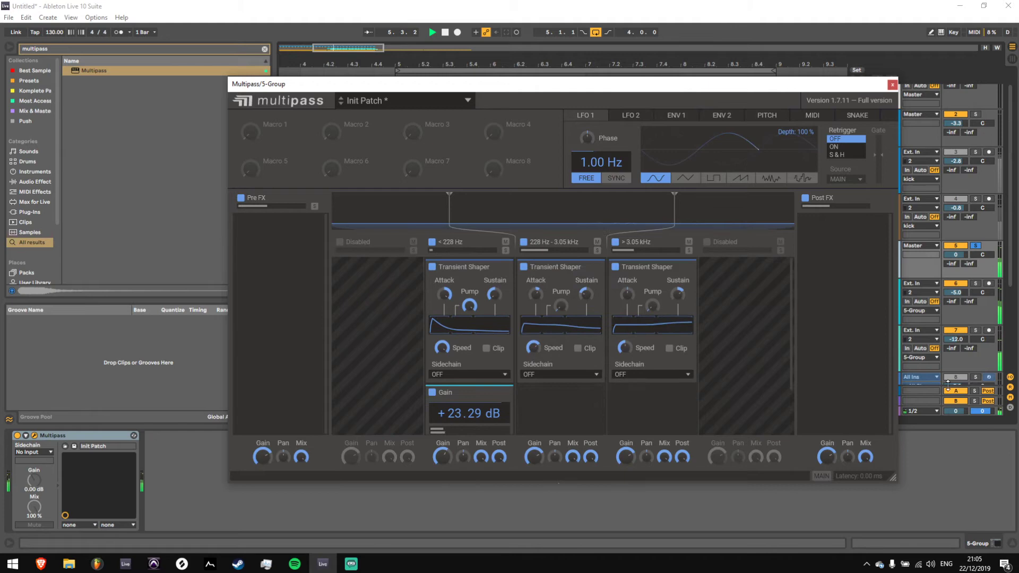
{"action": "left_click", "coordinate": [17, 435]}
{"action": "left_click", "coordinate": [17, 435]}
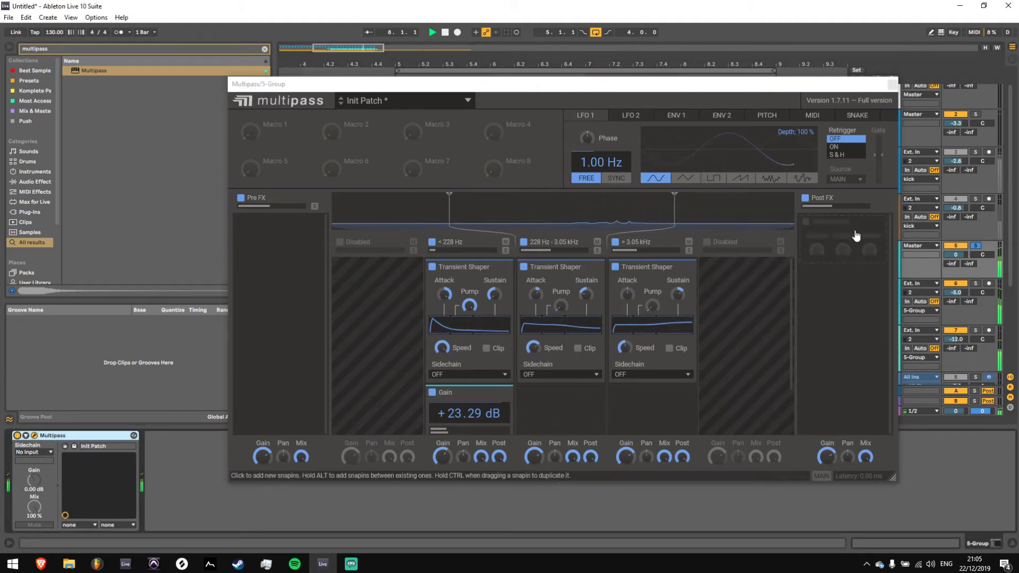
Add a Slice EQ to Multipass's Post FX section and place a low-cut filter at about 240 Hz
{"action": "left_click", "coordinate": [831, 239]}
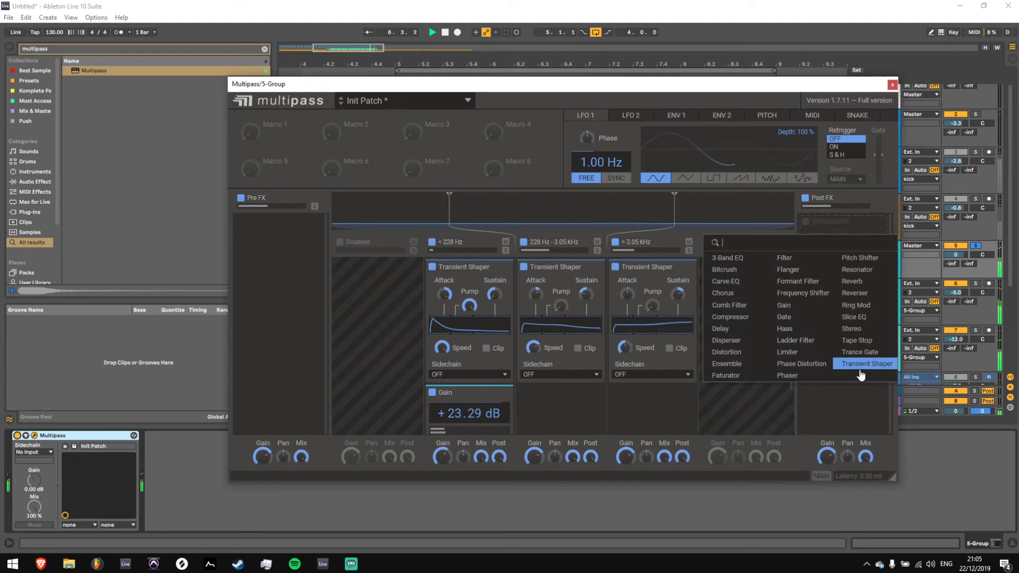
{"action": "left_click", "coordinate": [849, 317]}
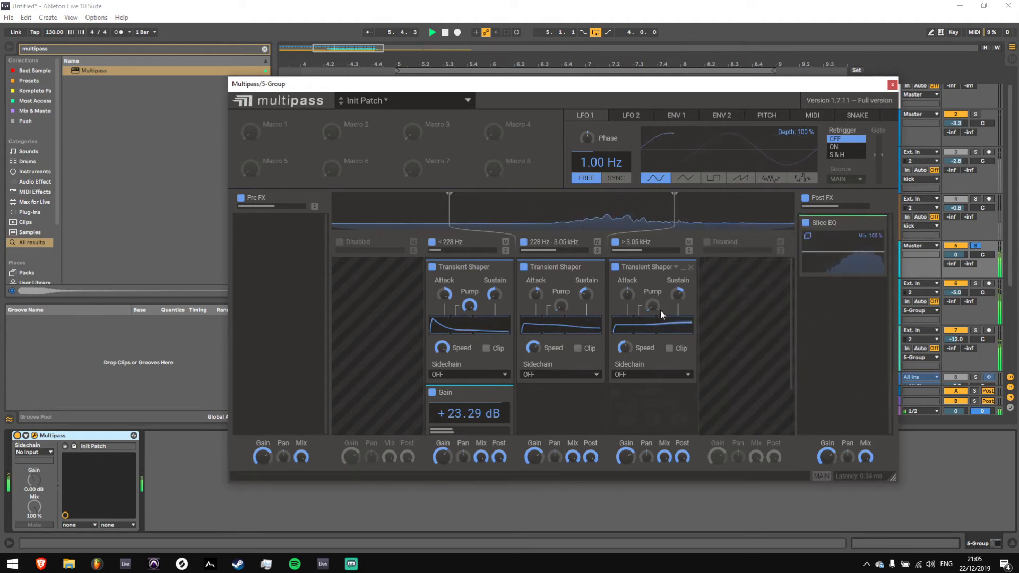
{"action": "left_click", "coordinate": [853, 259]}
{"action": "double_click", "coordinate": [313, 299]}
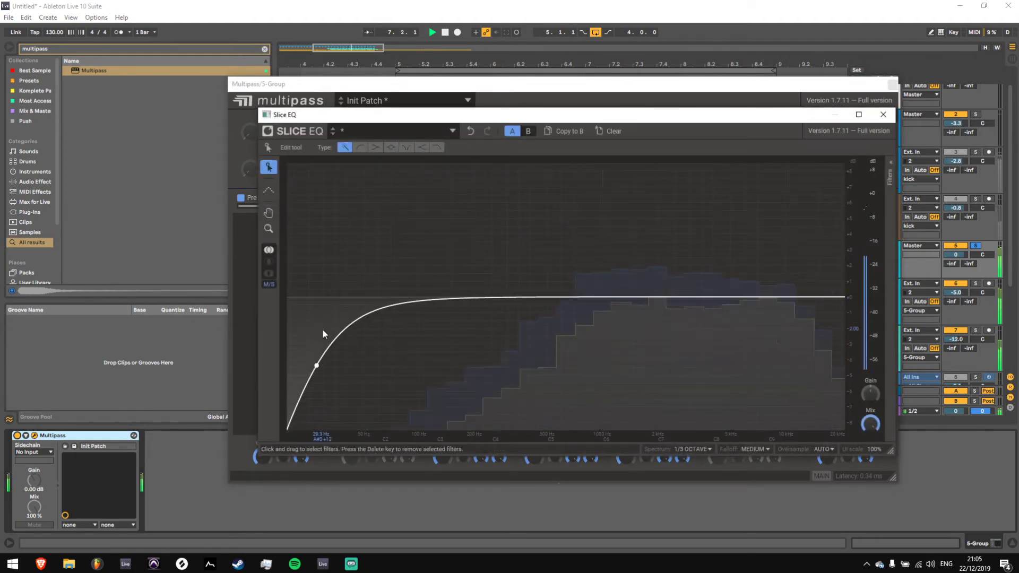
{"action": "left_click_drag", "start_coordinate": [317, 365], "coordinate": [489, 346]}
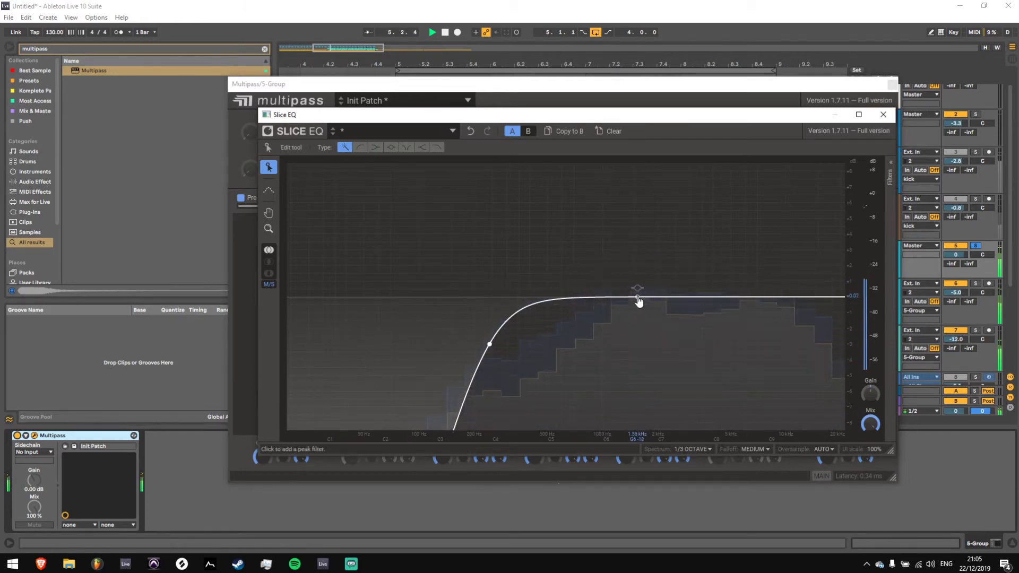
Add two slight dips to the Slice EQ near 1.3 kHz and 6.7 kHz, then close the Slice EQ and Multipass windows
{"action": "left_click", "coordinate": [638, 301]}
{"action": "left_click", "coordinate": [753, 302]}
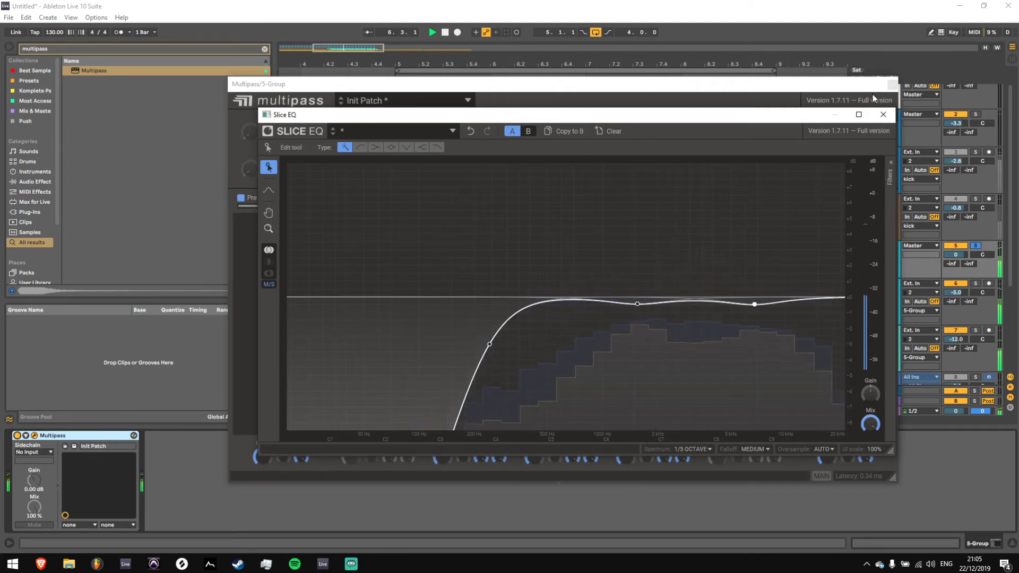
{"action": "left_click", "coordinate": [883, 114]}
{"action": "left_click", "coordinate": [892, 83]}
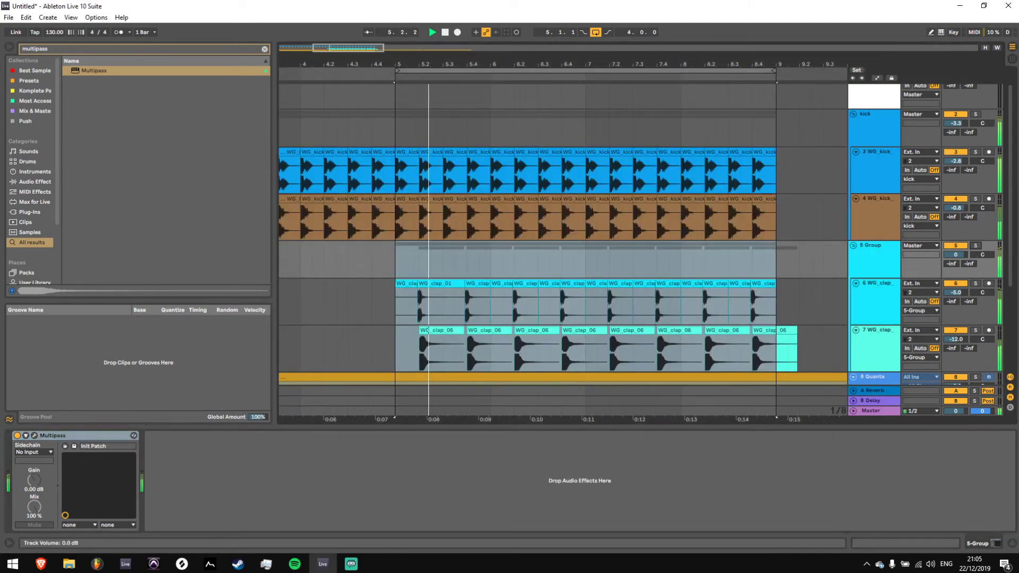
Set the clap group's volume to -3.4 dB, and in Multipass reduce the mid band's sustain and fine-tune the high band's sustain
{"action": "left_click", "coordinate": [35, 436]}
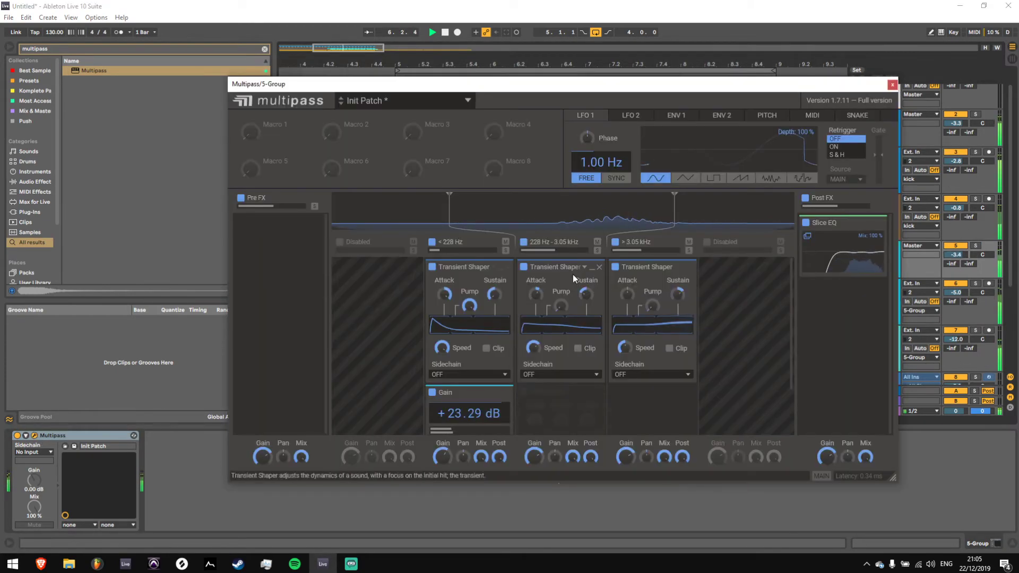
{"action": "left_click_drag", "start_coordinate": [590, 297], "coordinate": [589, 309]}
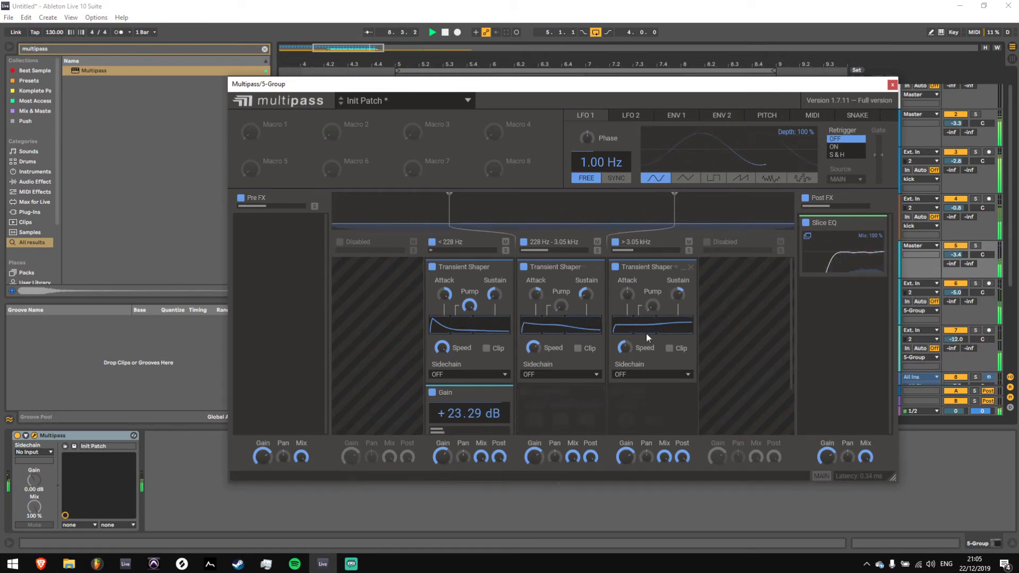
{"action": "left_click_drag", "start_coordinate": [678, 293], "coordinate": [677, 284]}
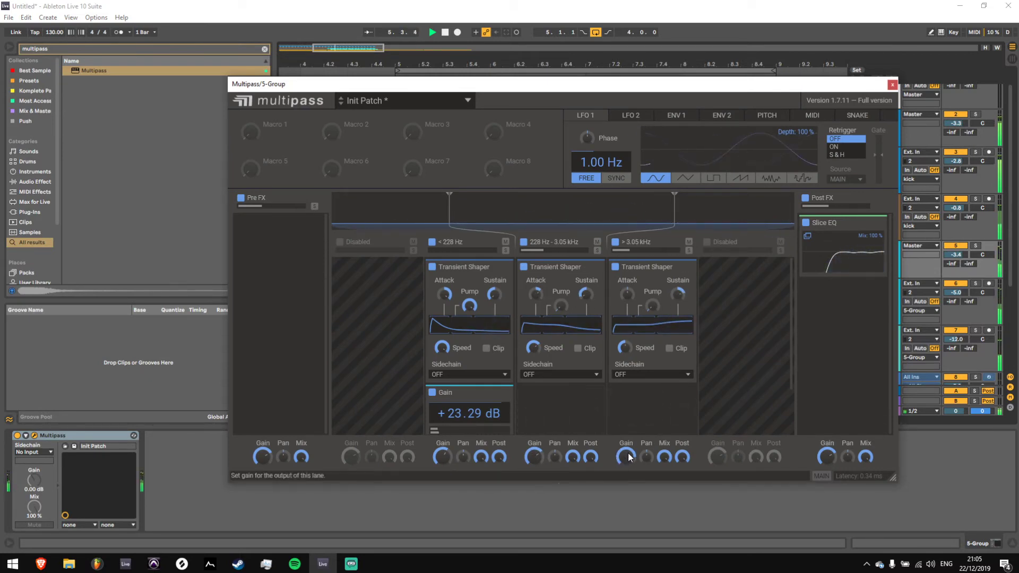
{"action": "left_click_drag", "start_coordinate": [629, 458], "coordinate": [628, 458]}
{"action": "left_click_drag", "start_coordinate": [678, 295], "coordinate": [653, 305]}
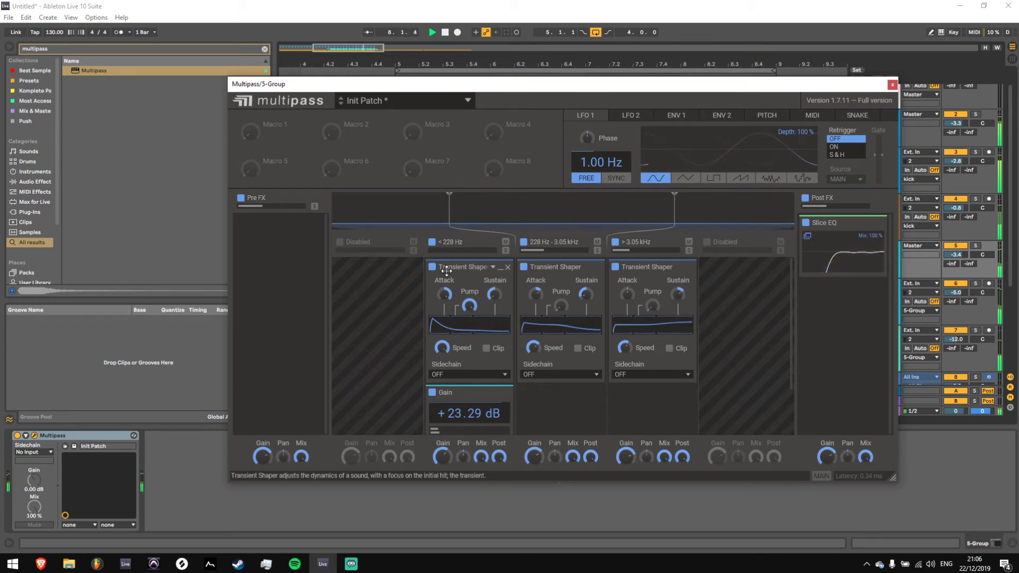
Add a Gate to Multipass's mid band, raise its threshold to about -21 dB, increase its tolerance and release, and close the window
{"action": "left_click_drag", "start_coordinate": [446, 271], "coordinate": [566, 381]}
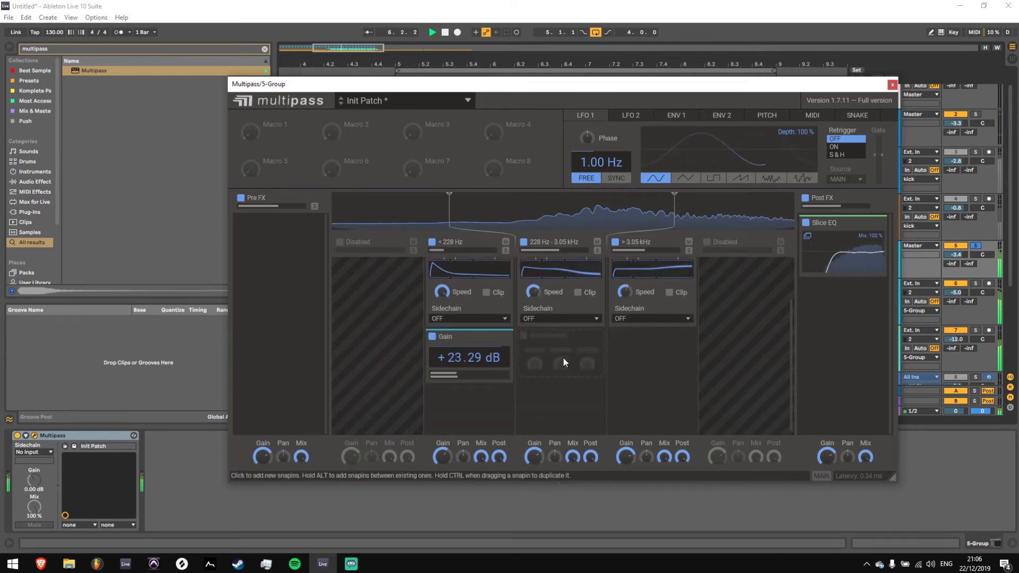
{"action": "left_click", "coordinate": [564, 363]}
{"action": "left_click", "coordinate": [591, 409]}
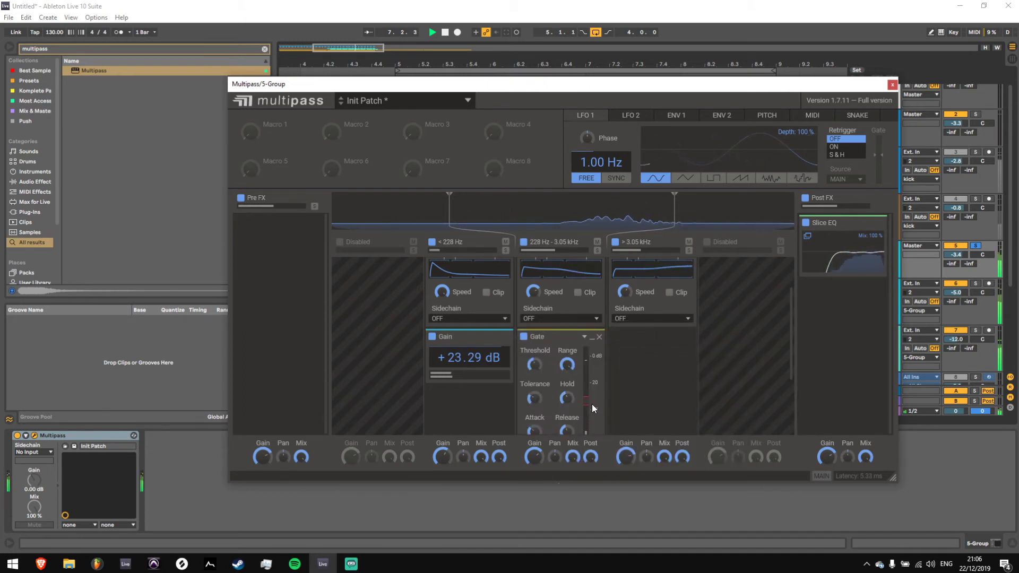
{"action": "scroll", "coordinate": [589, 393], "scroll_direction": "down", "scroll_amount": 2}
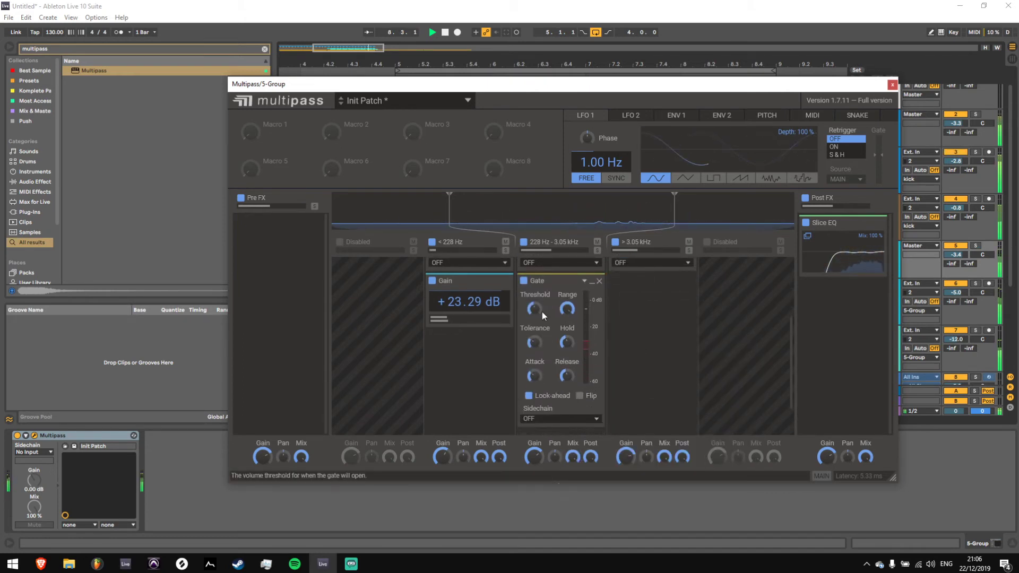
{"action": "left_click_drag", "start_coordinate": [534, 309], "coordinate": [534, 290]}
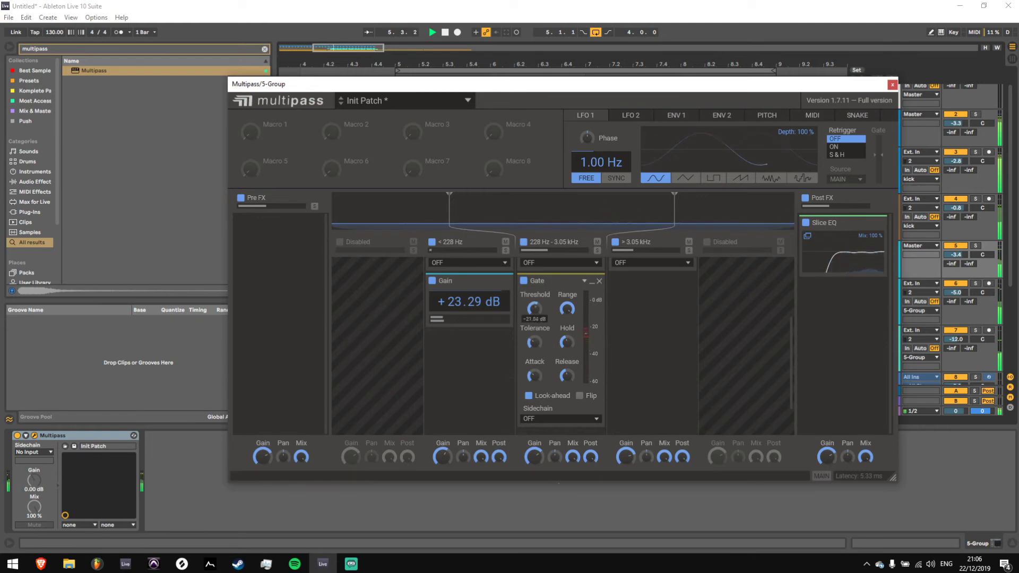
{"action": "left_click_drag", "start_coordinate": [565, 371], "coordinate": [565, 323]}
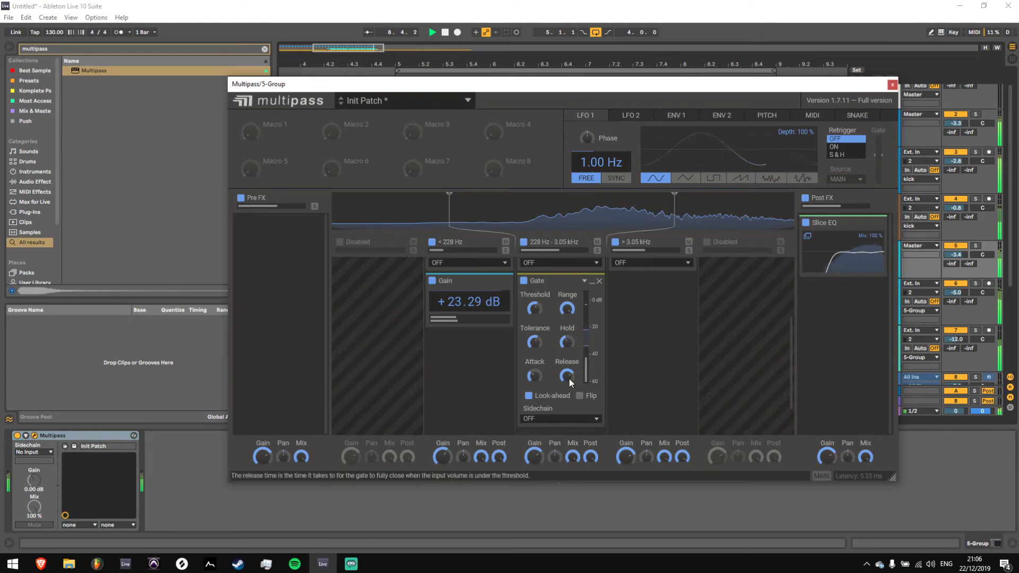
{"action": "left_click", "coordinate": [892, 85]}
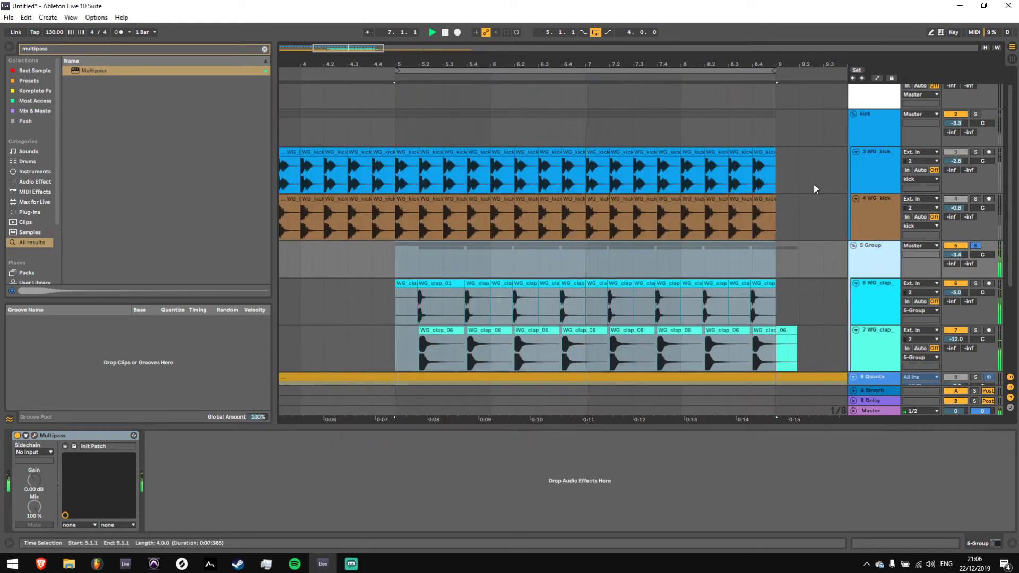
Play the arrangement from the start with the loop off and set the clap group's volume to -2.9 dB
{"action": "left_click_drag", "start_coordinate": [422, 45], "coordinate": [472, 25]}
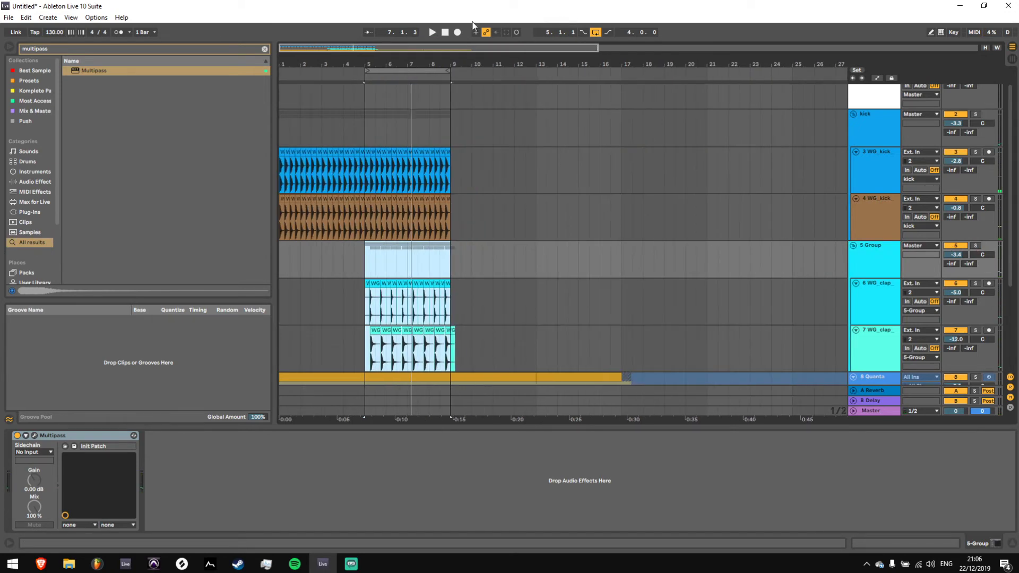
{"action": "double_click", "coordinate": [444, 33]}
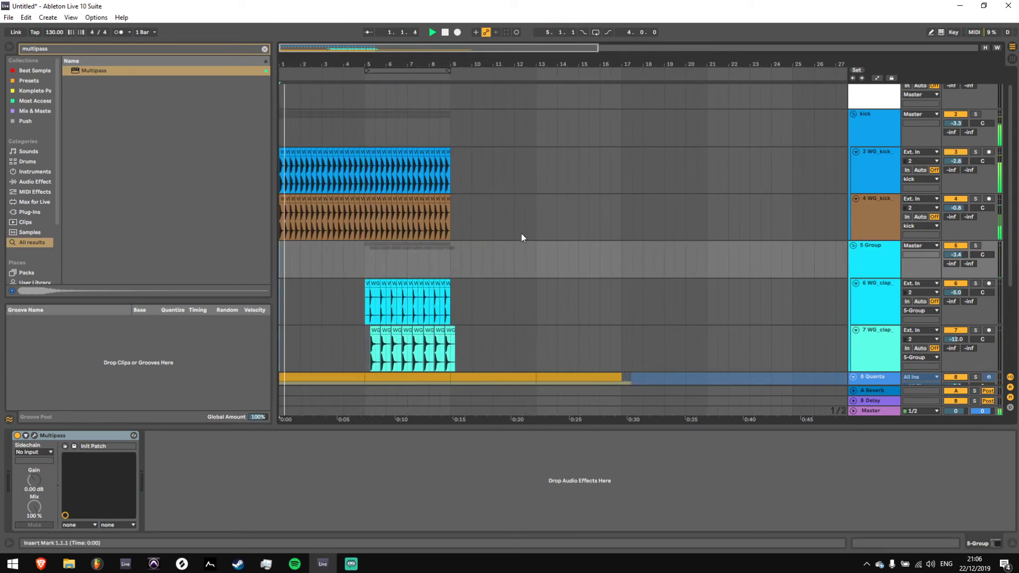
{"action": "scroll", "coordinate": [502, 286], "scroll_direction": "down", "scroll_amount": 1}
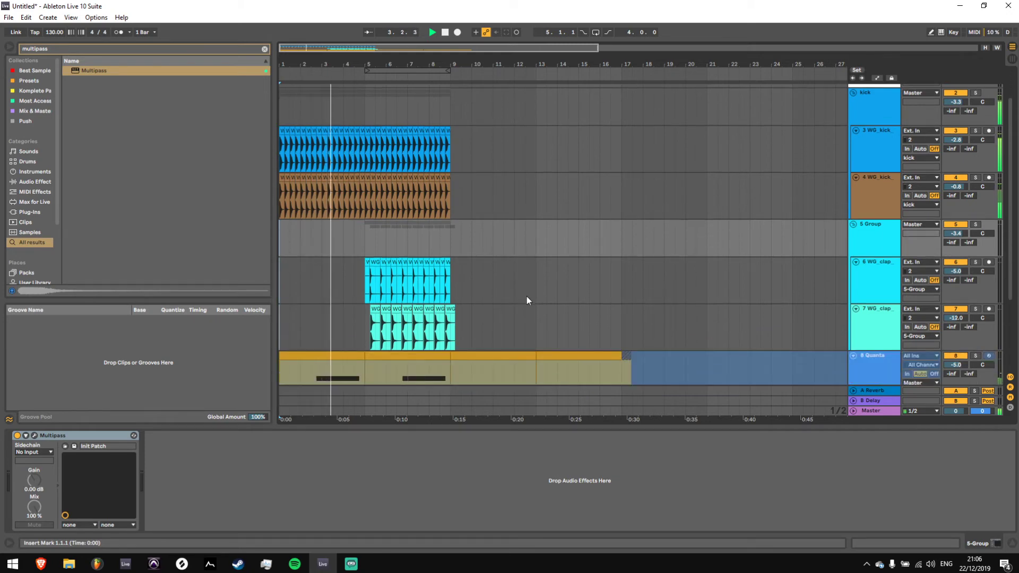
{"action": "scroll", "coordinate": [525, 281], "scroll_direction": "down", "scroll_amount": 1}
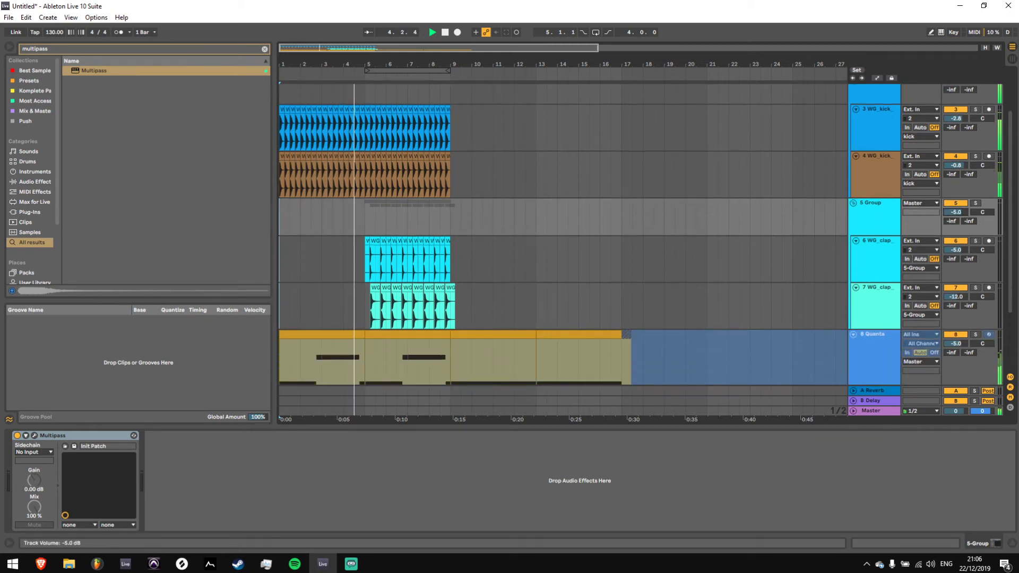
{"action": "left_click_drag", "start_coordinate": [956, 213], "coordinate": [956, 216]}
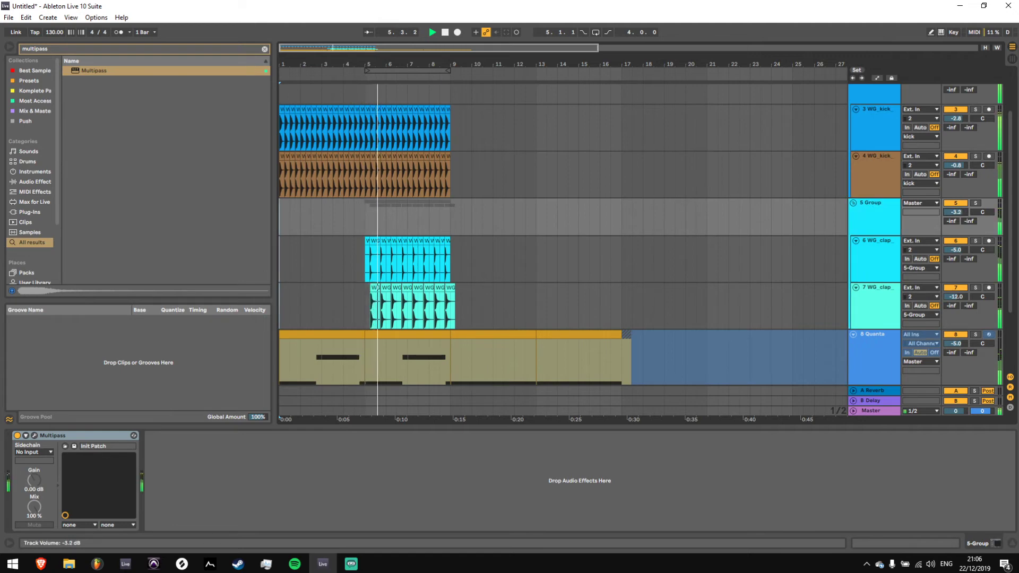
{"action": "left_click", "coordinate": [889, 231]}
Clear the browser search, stop playback at bar 5, and insert a new audio track below the clap group
{"action": "left_click", "coordinate": [265, 49]}
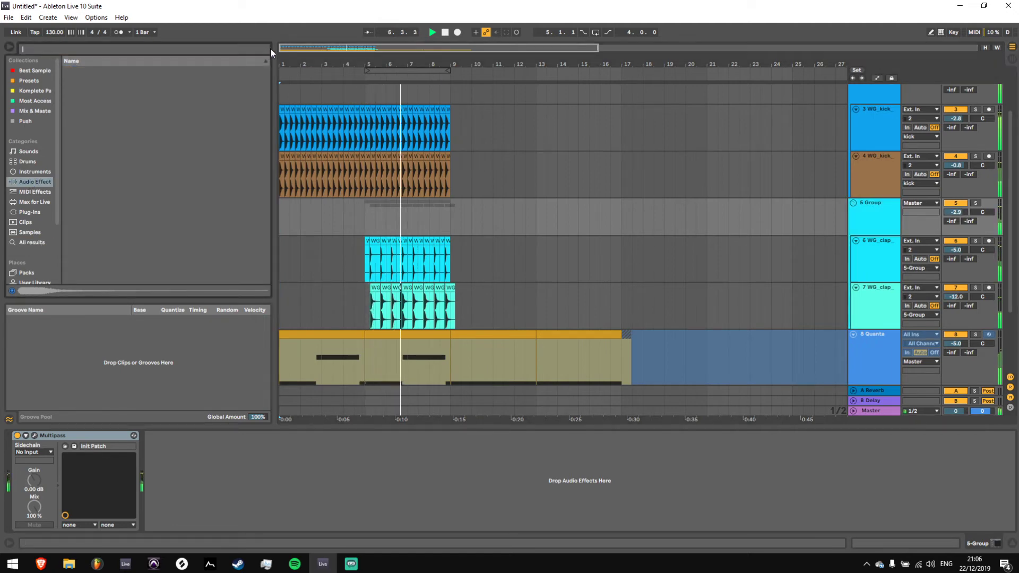
{"action": "left_click_drag", "start_coordinate": [332, 64], "coordinate": [357, 81]}
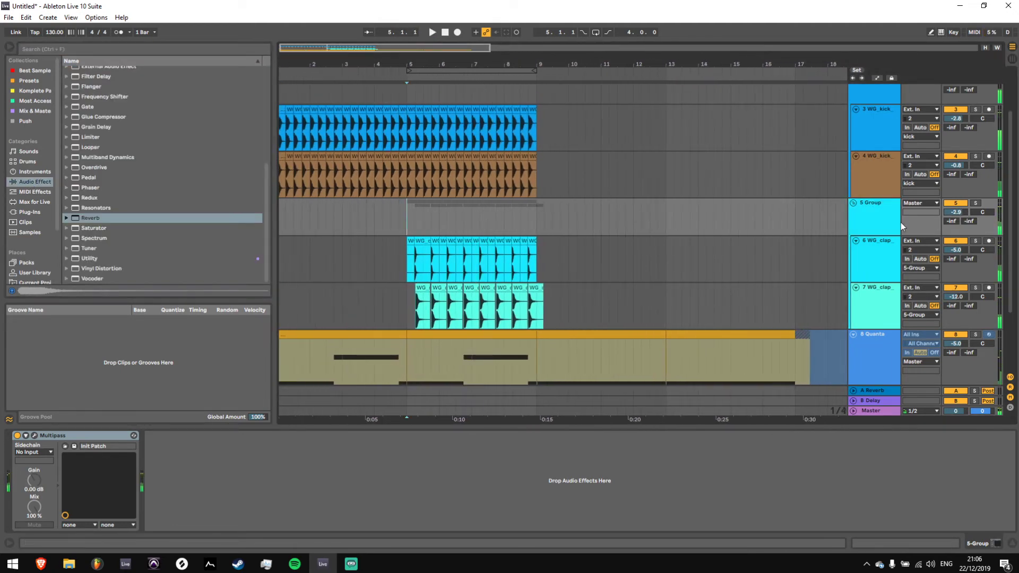
{"action": "right_click", "coordinate": [879, 220]}
{"action": "left_click", "coordinate": [913, 289]}
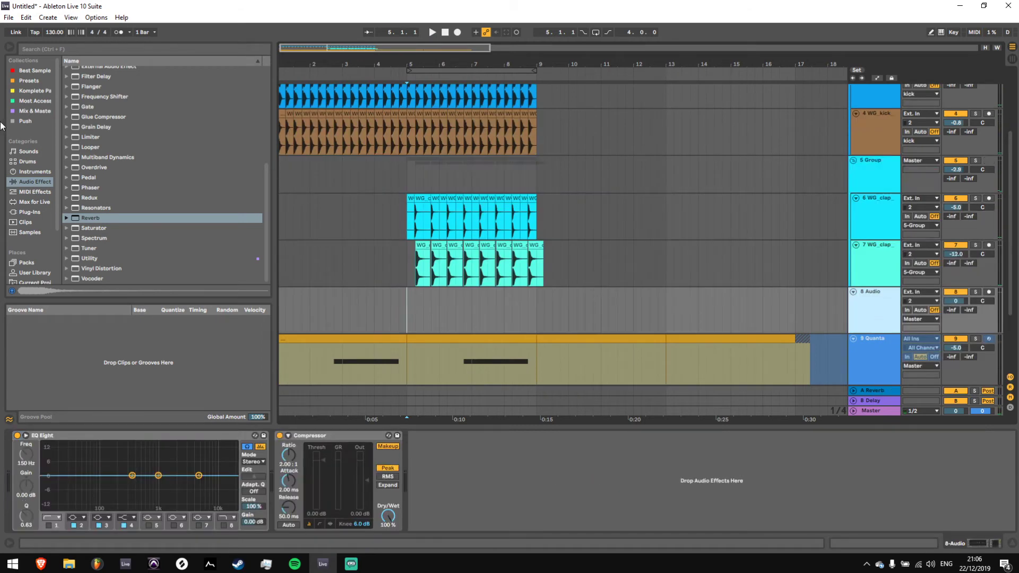
Audition the closed long hi-hat one-shots in the HI HATS folder of the Wolfgang Gartner sample pack
{"action": "left_click", "coordinate": [24, 72]}
{"action": "left_click", "coordinate": [138, 227]}
{"action": "left_click", "coordinate": [85, 165]}
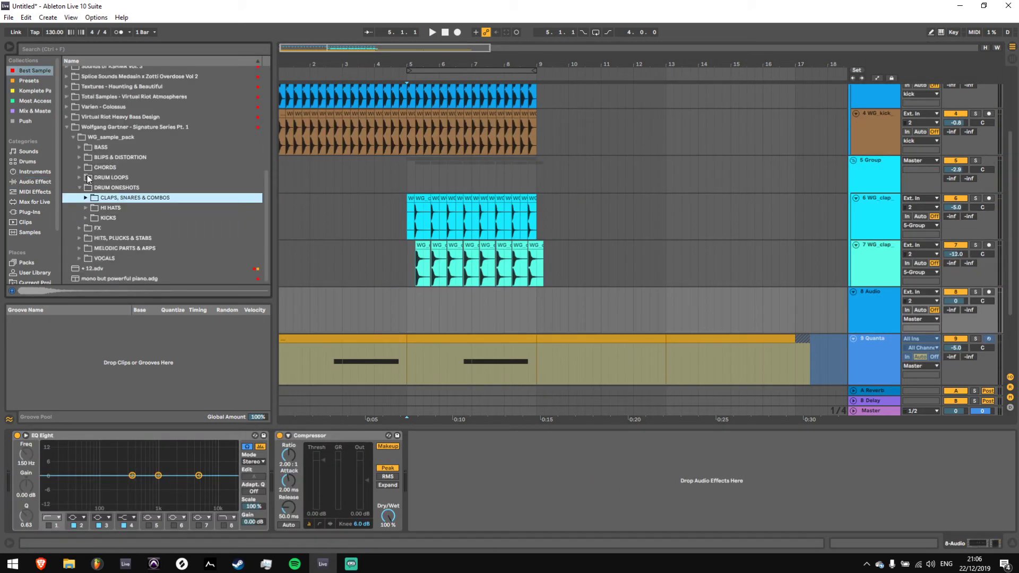
{"action": "left_click", "coordinate": [85, 208]}
{"action": "left_click", "coordinate": [136, 227]}
{"action": "scroll", "coordinate": [141, 225], "scroll_direction": "down", "scroll_amount": 1}
{"action": "left_click", "coordinate": [141, 226]}
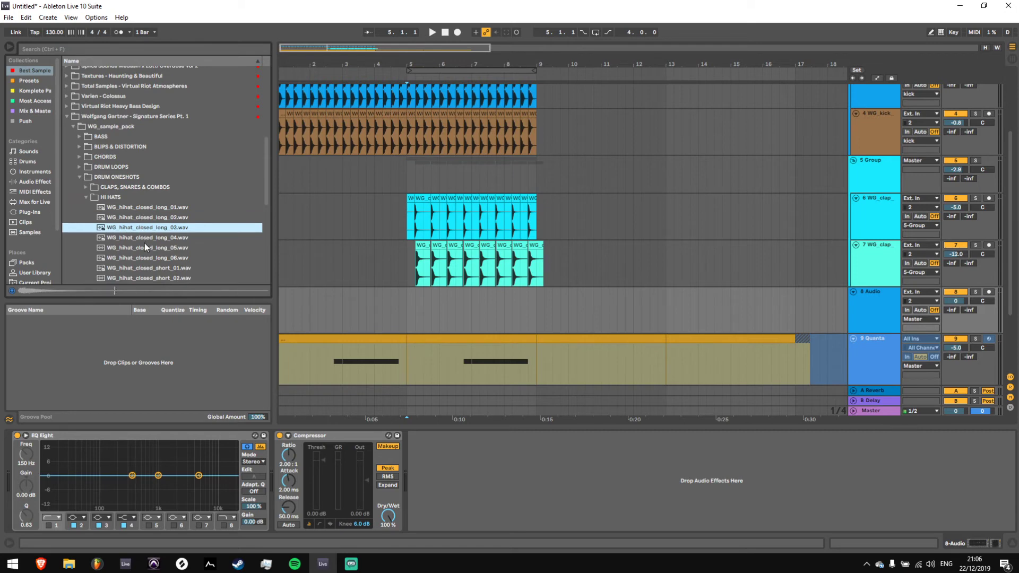
{"action": "left_click", "coordinate": [145, 241]}
{"action": "scroll", "coordinate": [145, 235], "scroll_direction": "down", "scroll_amount": 2}
{"action": "left_click", "coordinate": [145, 229]}
{"action": "left_click", "coordinate": [147, 219]}
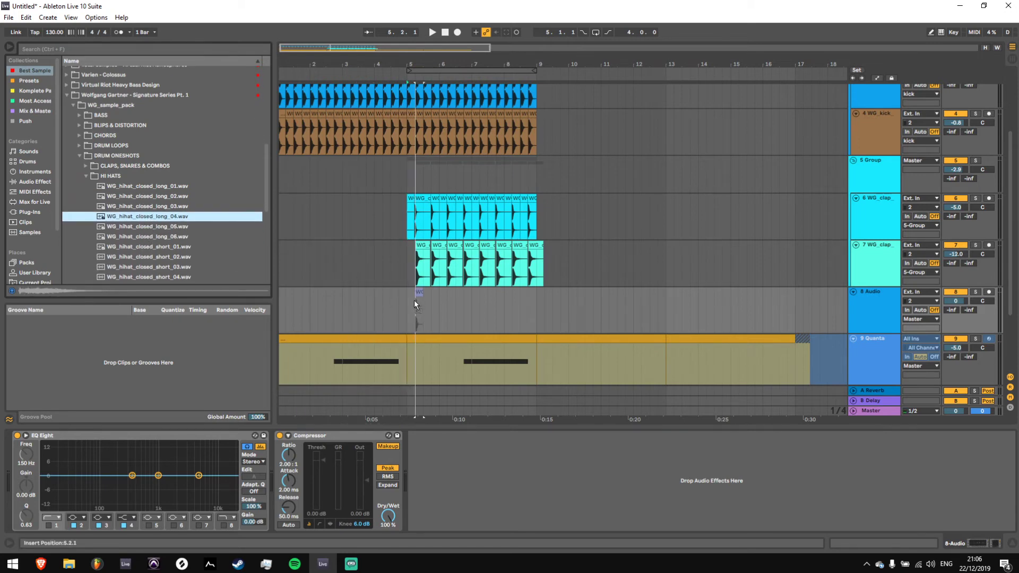
{"action": "left_click_drag", "start_coordinate": [413, 300], "coordinate": [412, 300]}
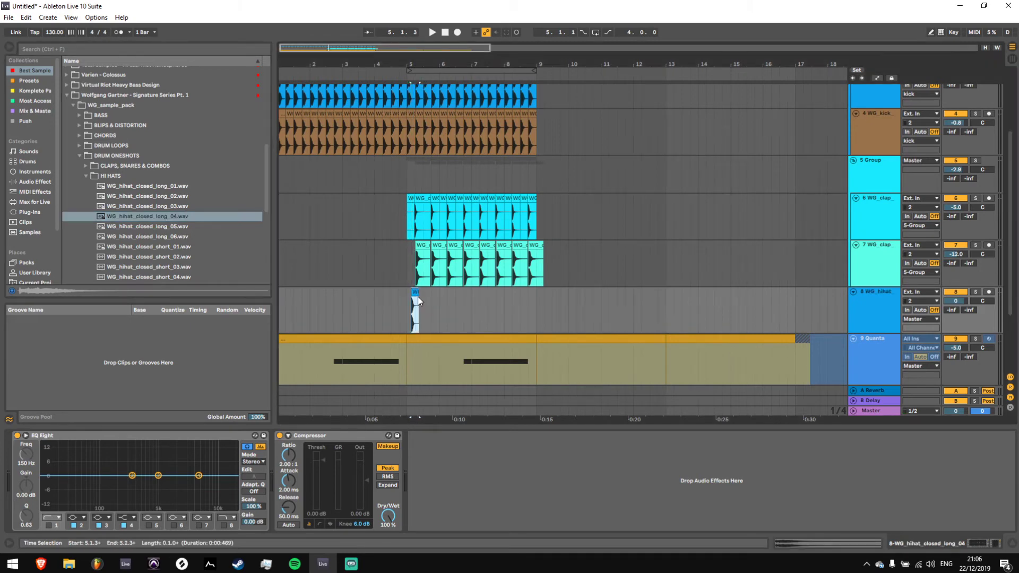
{"action": "key", "text": "Delete"}
Set the arrangement grid to 1/8 and place WG_hihat_closed_long_04.wav at 5.1.3 on the new audio track
{"action": "right_click", "coordinate": [416, 303]}
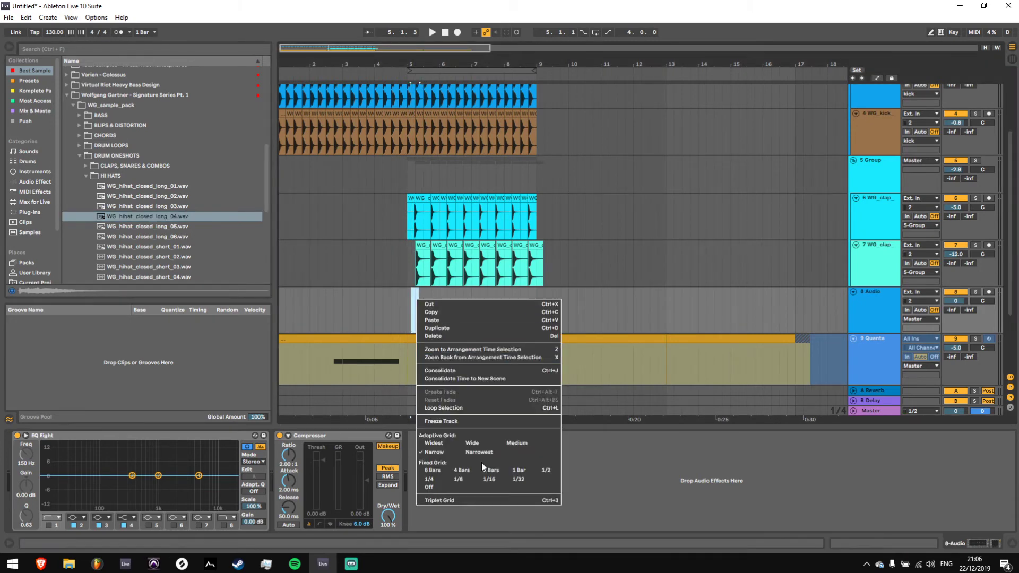
{"action": "left_click", "coordinate": [459, 479]}
{"action": "left_click", "coordinate": [410, 311]}
{"action": "left_click_drag", "start_coordinate": [127, 217], "coordinate": [157, 225]}
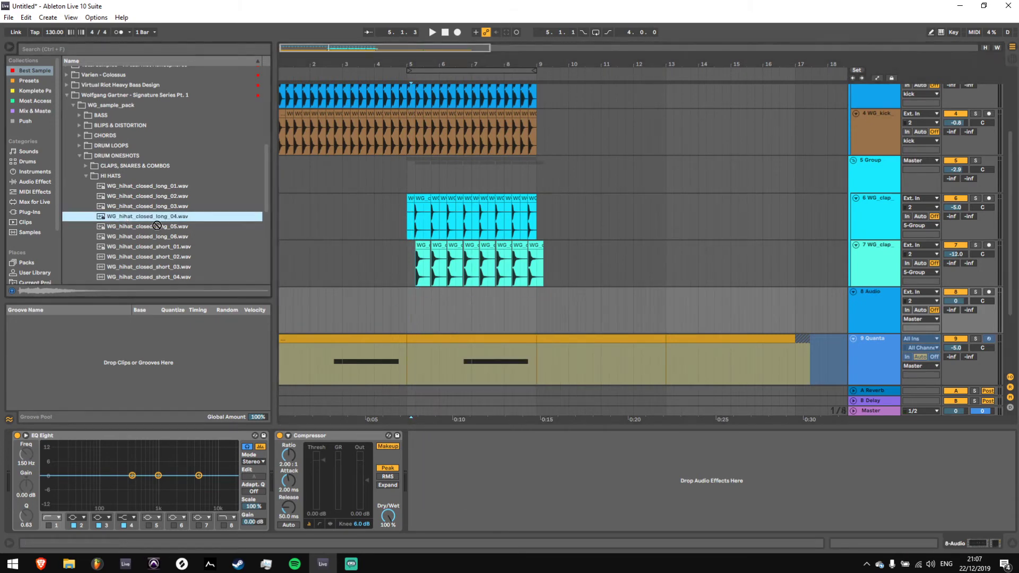
{"action": "left_click_drag", "start_coordinate": [414, 300], "coordinate": [411, 302]}
Play the arrangement from just before bar 5 and set the hi-hat track's volume to -6.8 dB
{"action": "key", "text": "space"}
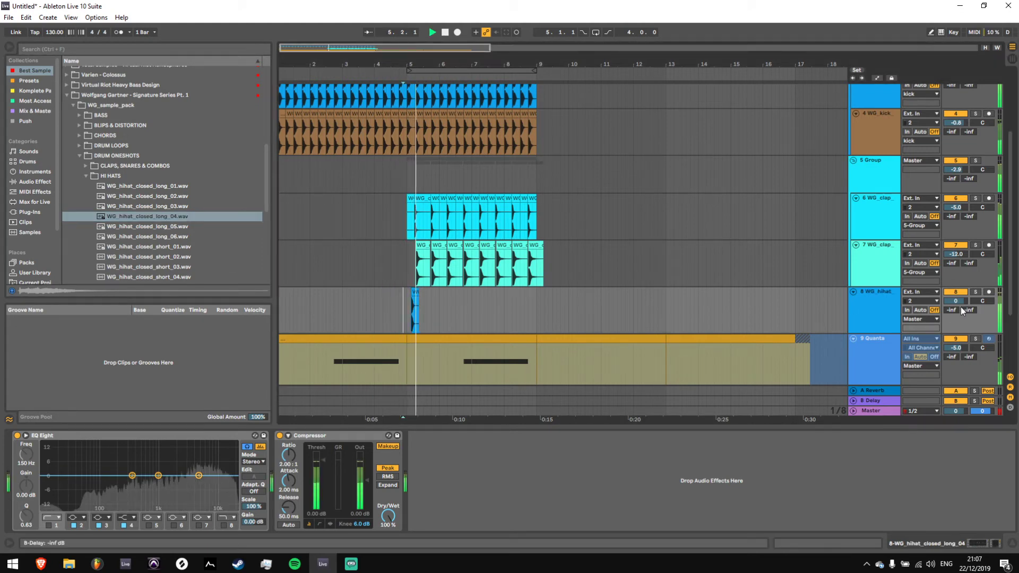
{"action": "left_click_drag", "start_coordinate": [957, 301], "coordinate": [957, 320]}
{"action": "key", "text": "space"}
Duplicate the one-beat hi-hat section starting at 5.1.1 up to bar 9, and copy a silent hi-hat tail to 5.1.1
{"action": "left_click_drag", "start_coordinate": [442, 64], "coordinate": [483, 108]}
{"action": "key", "text": "space"}
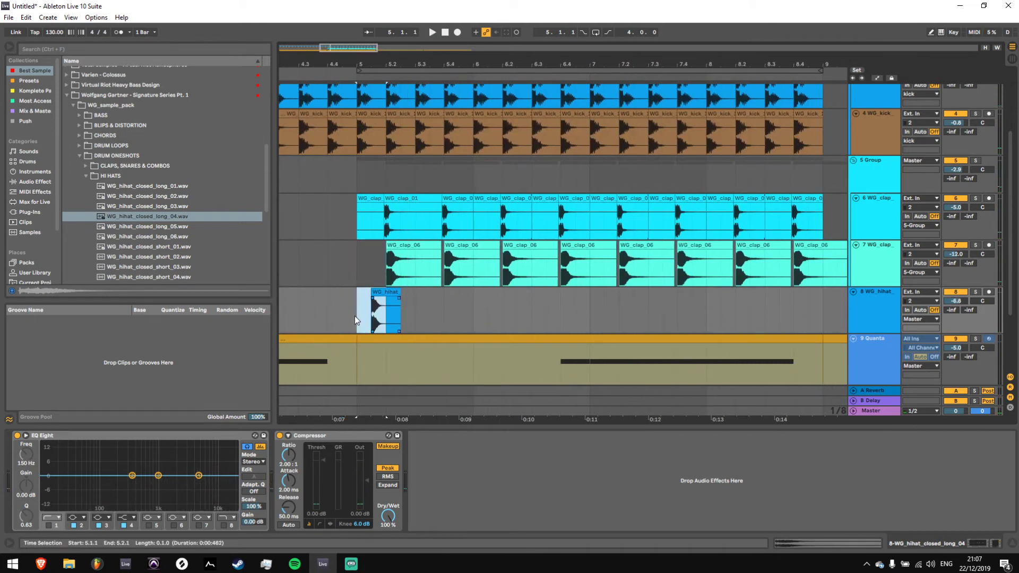
{"action": "key", "text": "ctrl+d"}
{"action": "key", "text": "ctrl+d"}
{"action": "key", "text": "ctrl+d"}
{"action": "key", "text": "ctrl+d"}
{"action": "key", "text": "ctrl+d"}
{"action": "key", "text": "ctrl+d"}
{"action": "key", "text": "ctrl+d"}
{"action": "key", "text": "ctrl+d"}
{"action": "key", "text": "ctrl+d"}
{"action": "key", "text": "ctrl+d"}
{"action": "key", "text": "ctrl+d"}
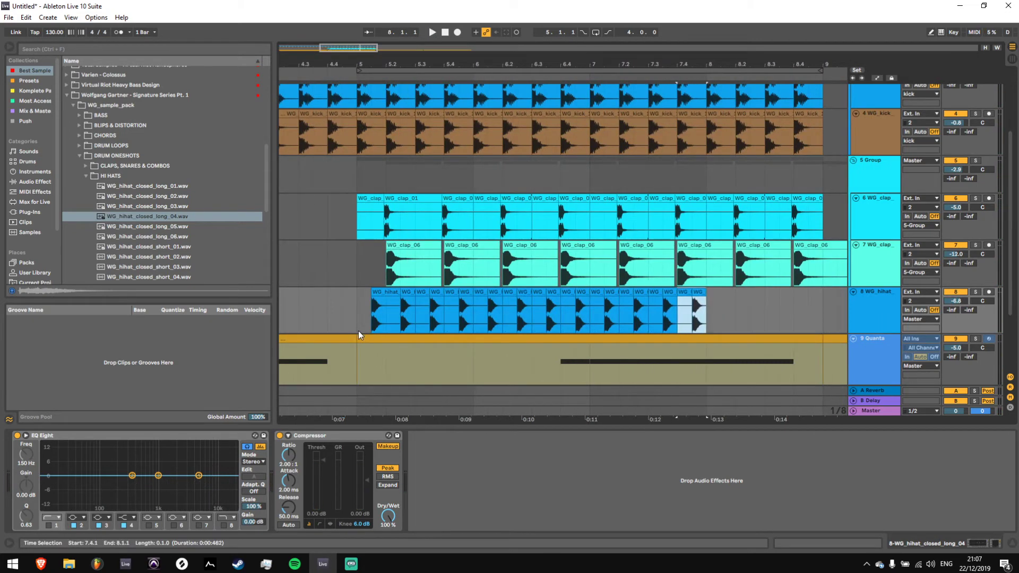
{"action": "key", "text": "ctrl+d"}
{"action": "key", "text": "ctrl+d"}
{"action": "key", "text": "ctrl+d"}
{"action": "key", "text": "ctrl+d"}
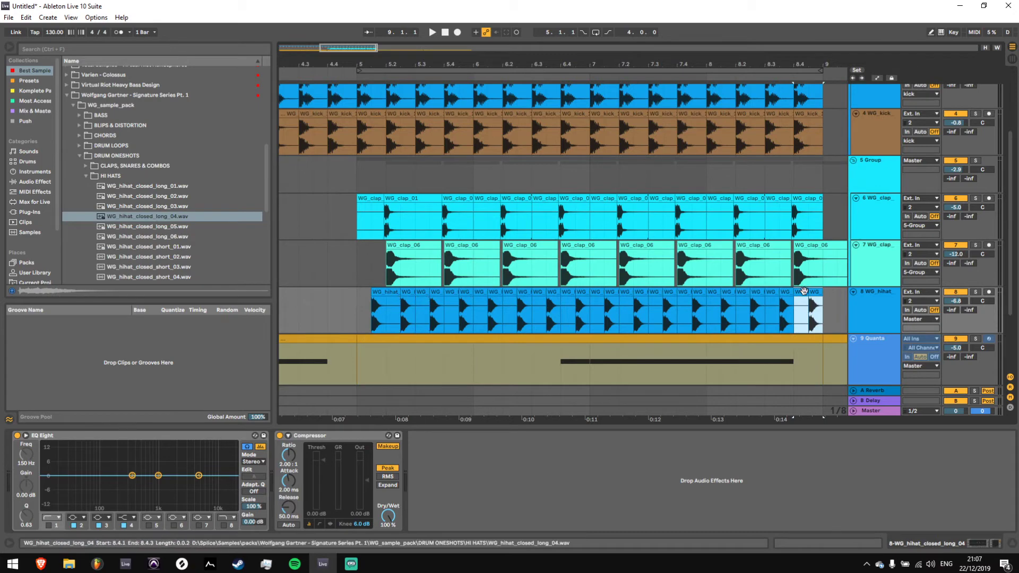
{"action": "left_click", "coordinate": [804, 291]}
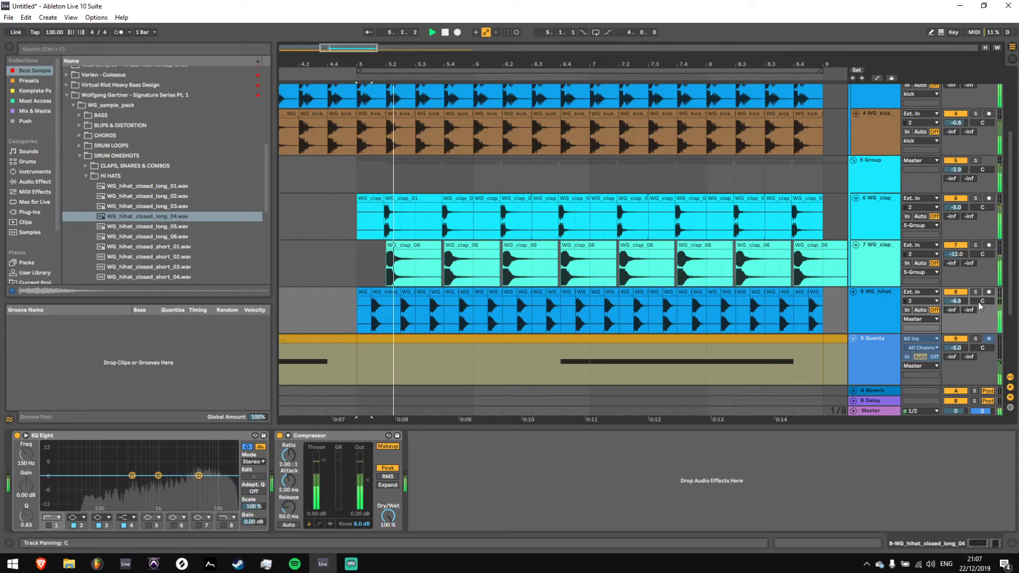
Set the hi-hat track's volume to -8.5 dB and transpose all its clips up 6 semitones
{"action": "left_click_drag", "start_coordinate": [956, 301], "coordinate": [957, 310]}
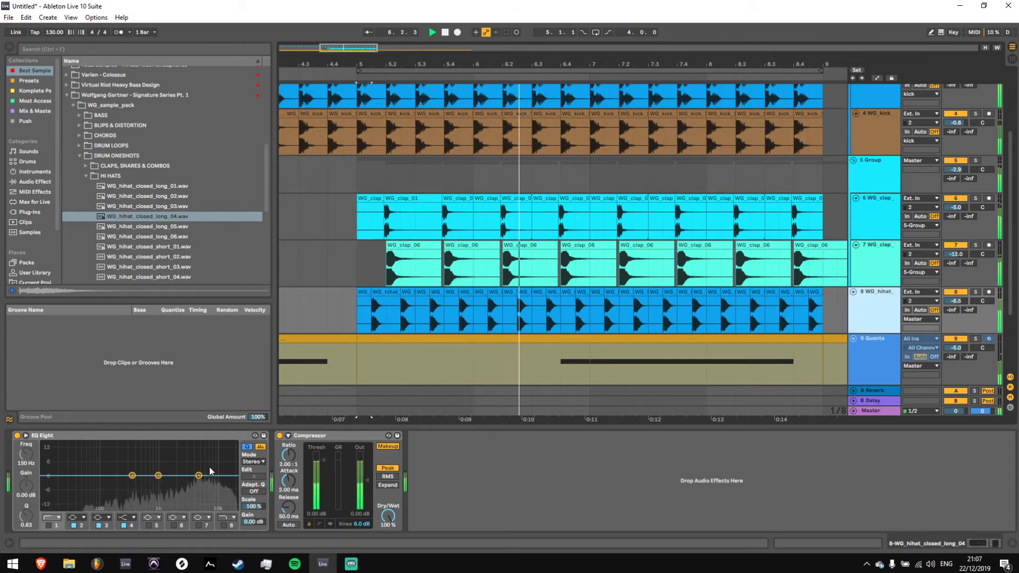
{"action": "left_click_drag", "start_coordinate": [828, 309], "coordinate": [363, 317]}
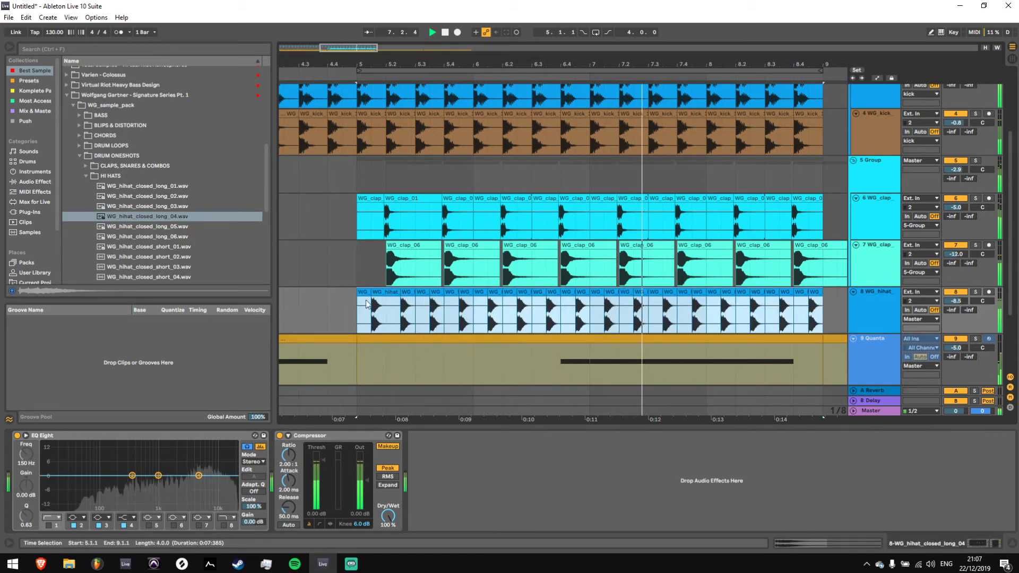
{"action": "double_click", "coordinate": [383, 292]}
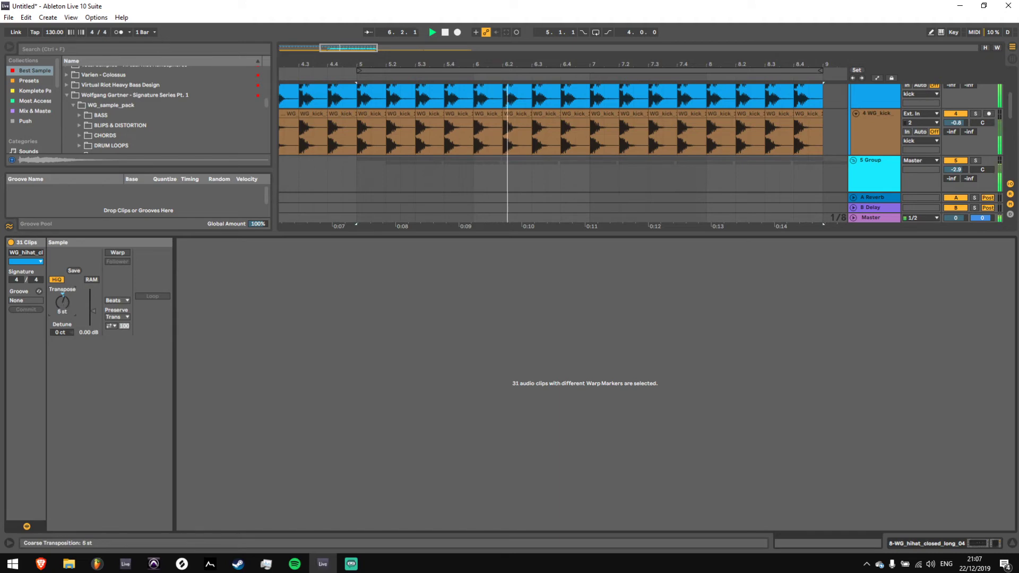
{"action": "left_click", "coordinate": [986, 546]}
Search the browser for Multipass, add it to the hi-hat track, and close its window
{"action": "left_click", "coordinate": [873, 303]}
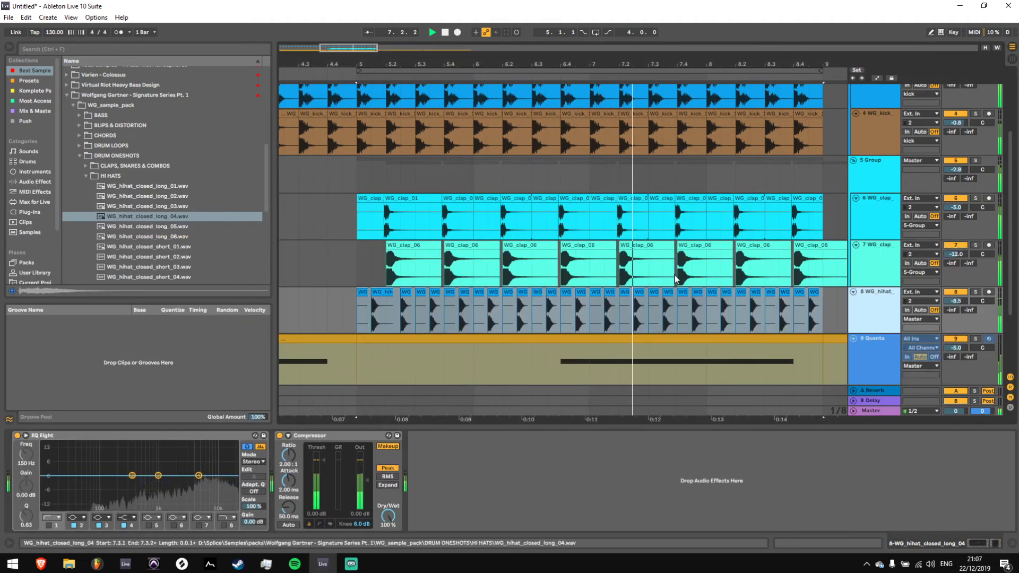
{"action": "left_click", "coordinate": [39, 211]}
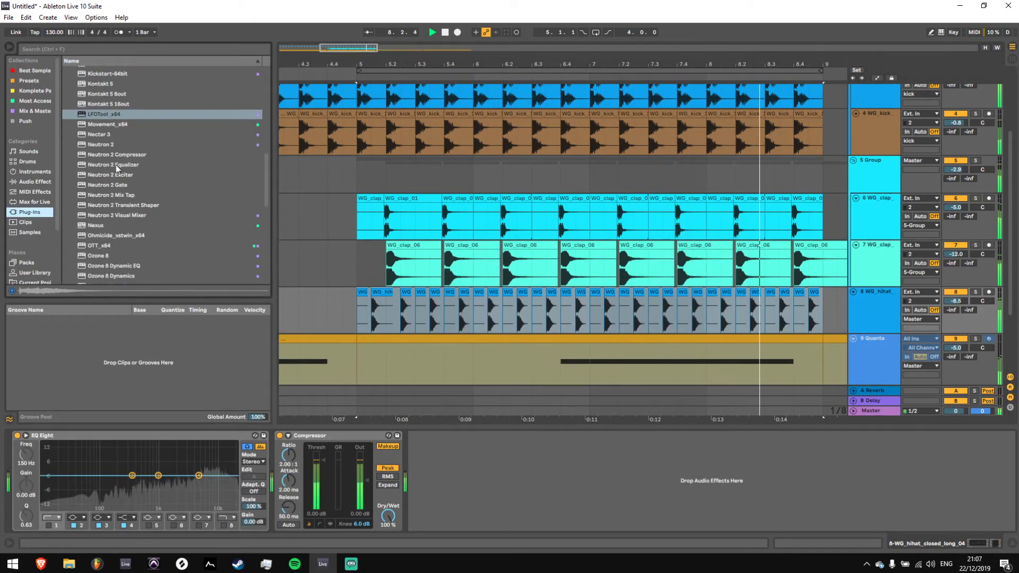
{"action": "key", "text": "ctrl+f"}
{"action": "type", "text": "mtulit"}
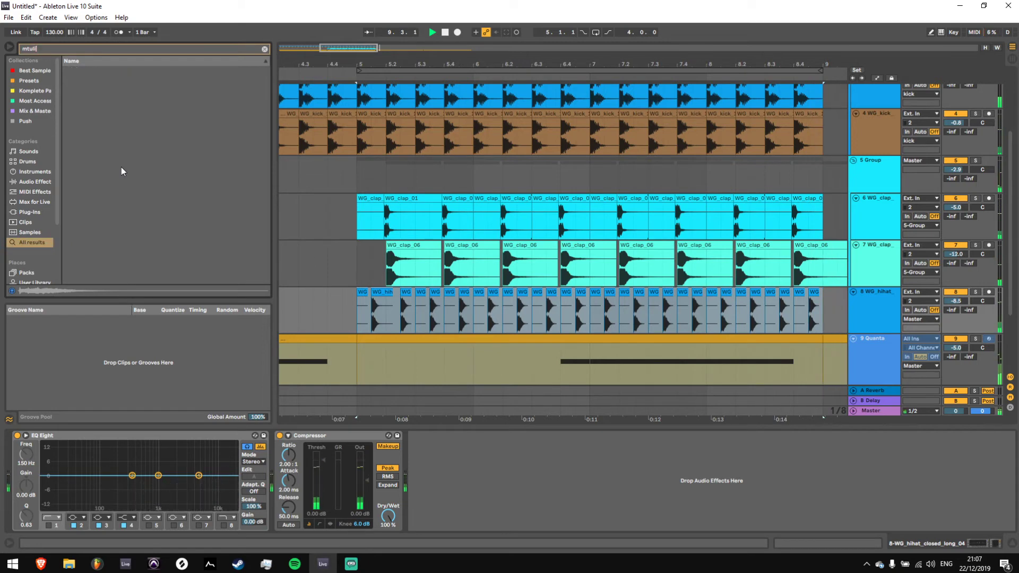
{"action": "key", "text": "BackSpace"}
{"action": "key", "text": "BackSpace"}
{"action": "key", "text": "BackSpace"}
{"action": "key", "text": "BackSpace"}
{"action": "key", "text": "BackSpace"}
{"action": "type", "text": "mul"}
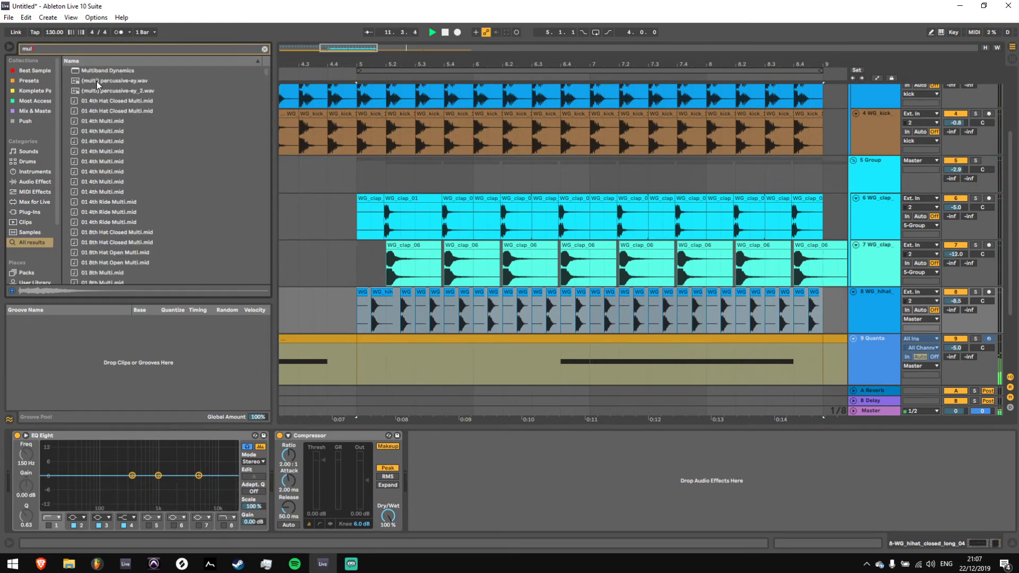
{"action": "type", "text": "ktipad"}
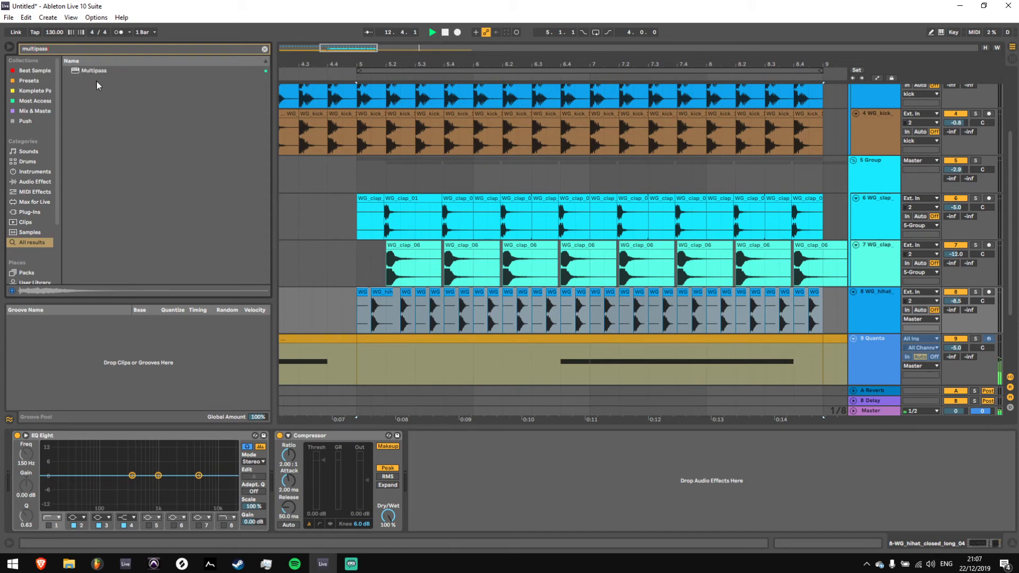
{"action": "double_click", "coordinate": [94, 71]}
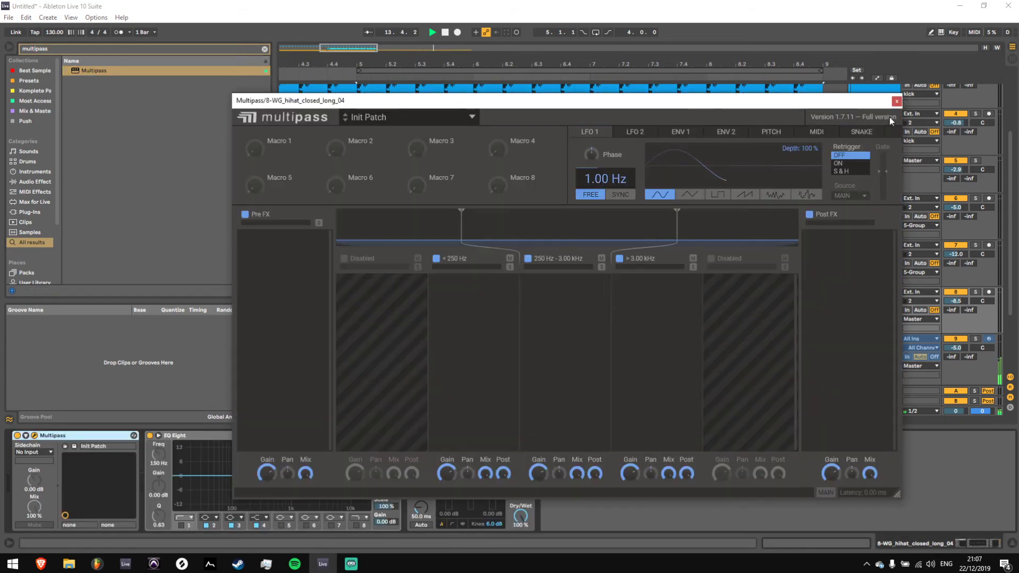
{"action": "left_click", "coordinate": [896, 100]}
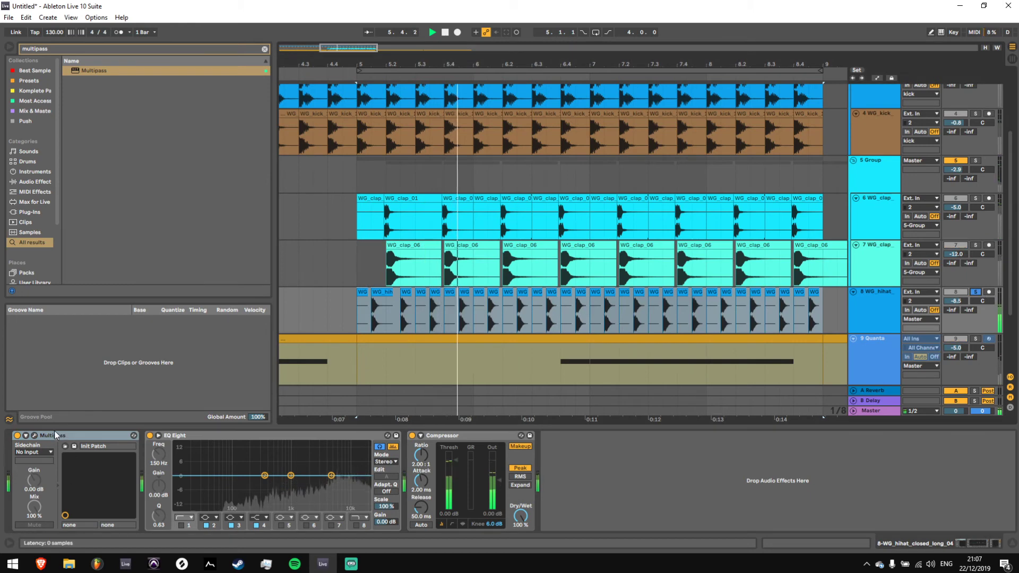
Turn the loop on and add a Transient Shaper to each of the three bands of the hi-hat track's Multipass
{"action": "left_click", "coordinate": [598, 34]}
{"action": "left_click", "coordinate": [35, 436]}
{"action": "left_click", "coordinate": [475, 295]}
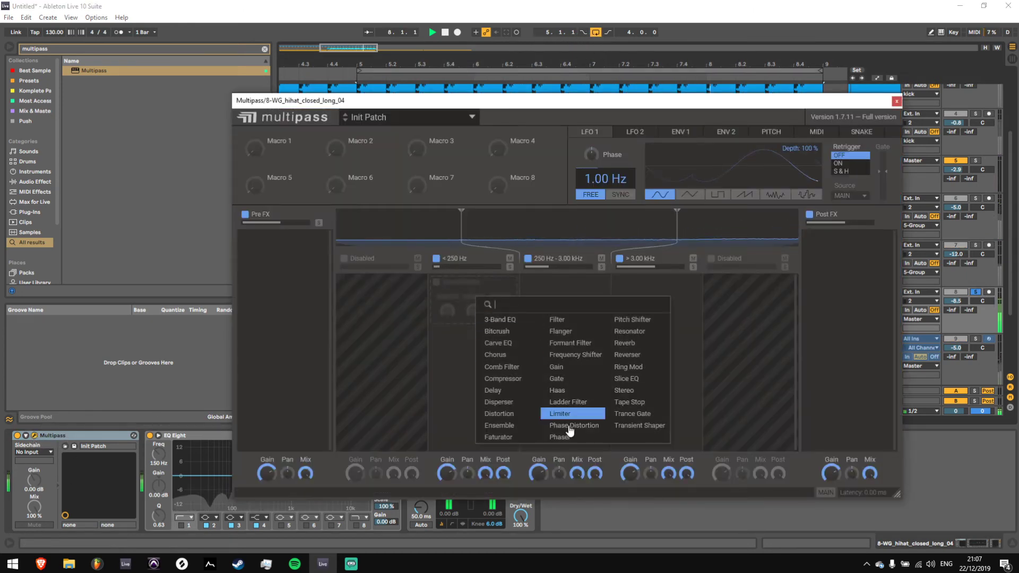
{"action": "left_click", "coordinate": [640, 425]}
{"action": "left_click", "coordinate": [552, 296]}
{"action": "left_click", "coordinate": [714, 425]}
{"action": "left_click", "coordinate": [637, 296]}
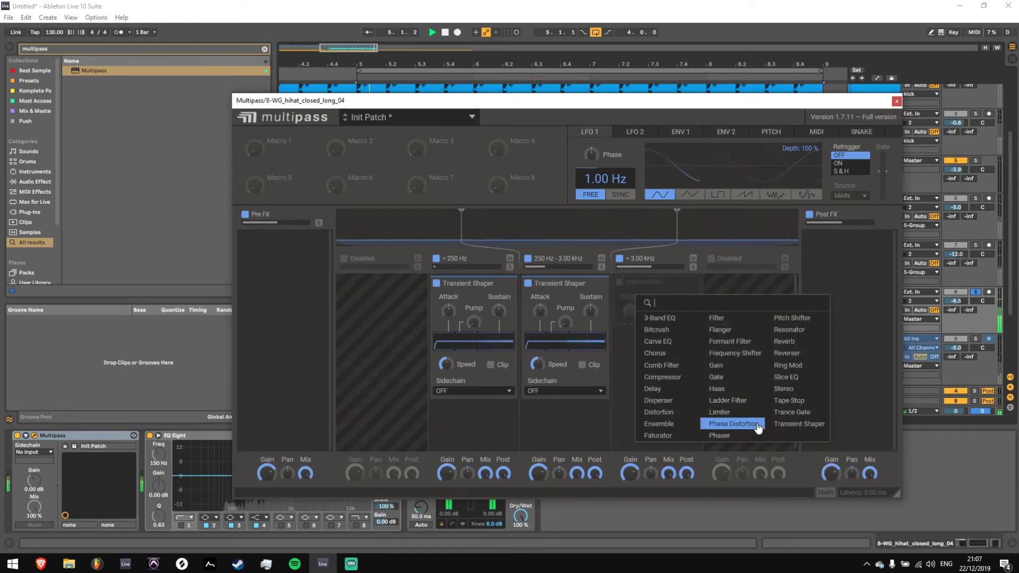
{"action": "left_click", "coordinate": [799, 424]}
Solo Multipass's high band with its lower crossover at 2.96 kHz, and enable a fourth band above 5.73 kHz
{"action": "left_click_drag", "start_coordinate": [677, 228], "coordinate": [673, 228]}
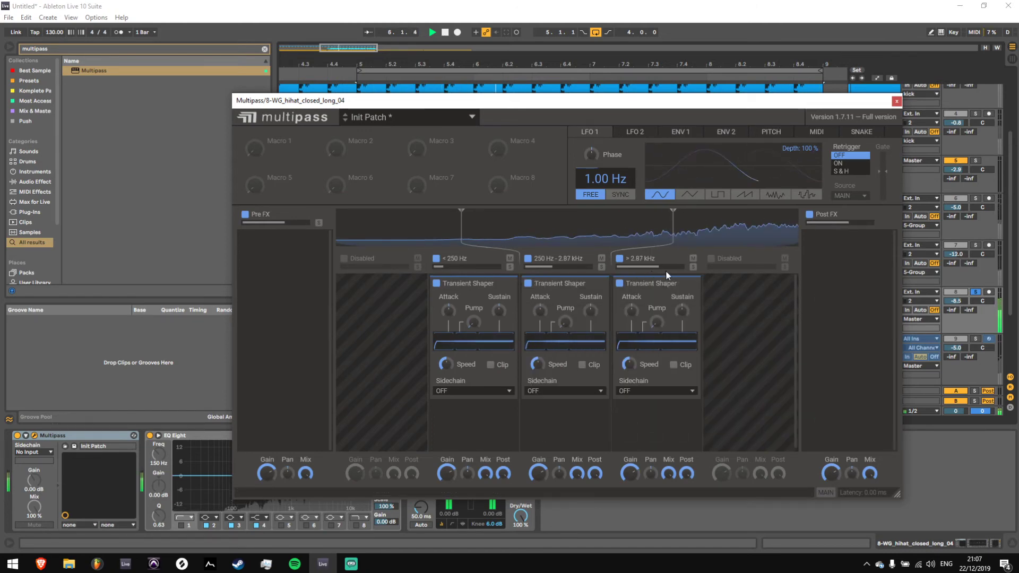
{"action": "left_click", "coordinate": [693, 267]}
{"action": "left_click_drag", "start_coordinate": [671, 227], "coordinate": [673, 236]}
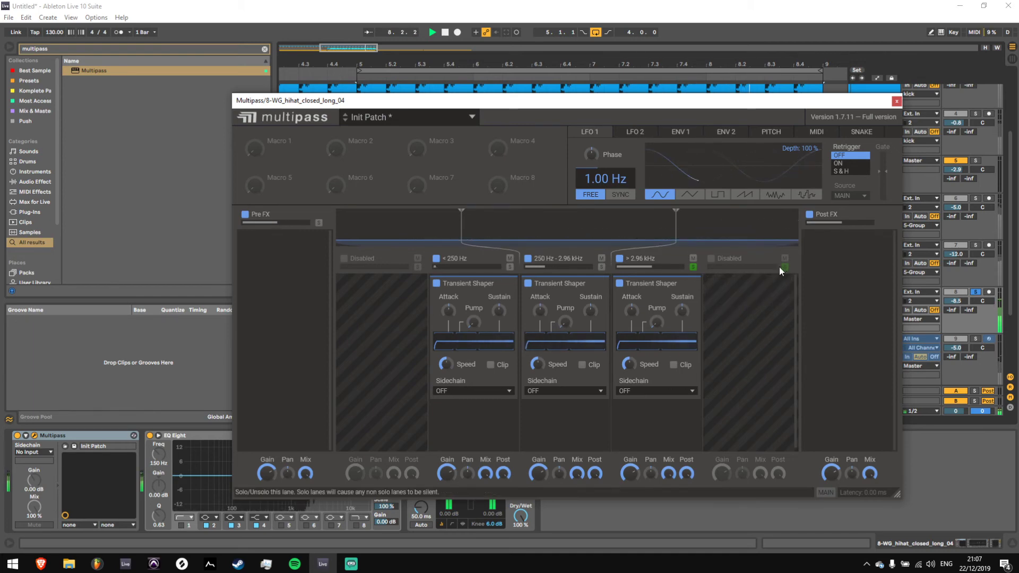
{"action": "left_click", "coordinate": [712, 258]}
{"action": "left_click_drag", "start_coordinate": [702, 237], "coordinate": [732, 235]}
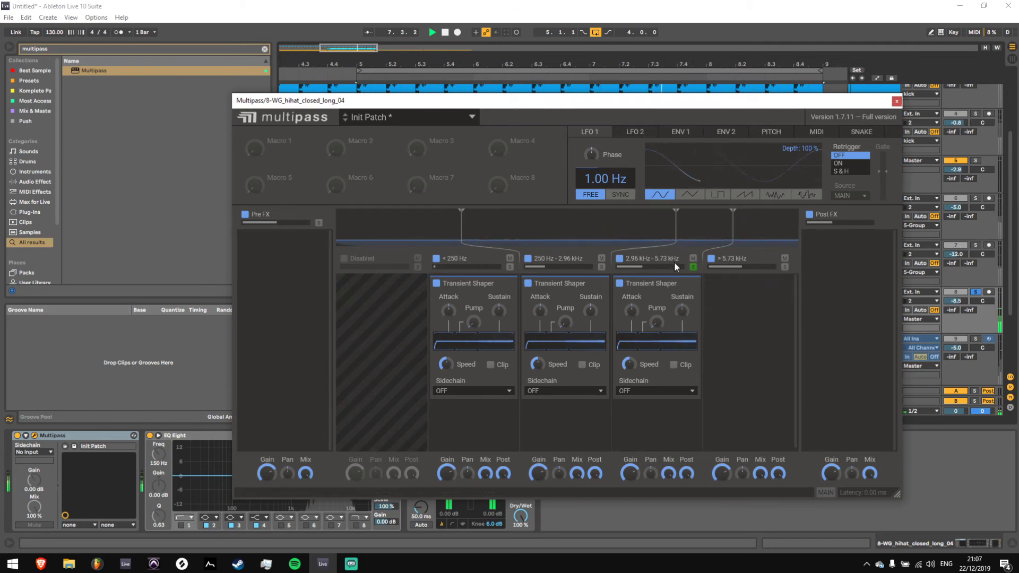
Add a Transient Shaper to the soloed band above 5.73 kHz, reducing its sustain and raising its pump
{"action": "left_click", "coordinate": [747, 303]}
{"action": "left_click", "coordinate": [871, 416]}
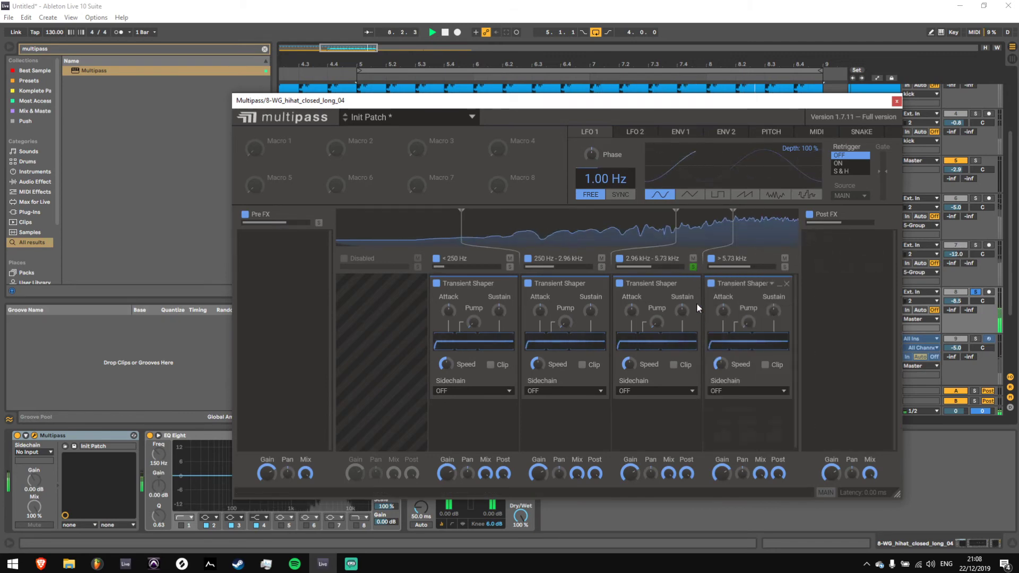
{"action": "left_click", "coordinate": [693, 269]}
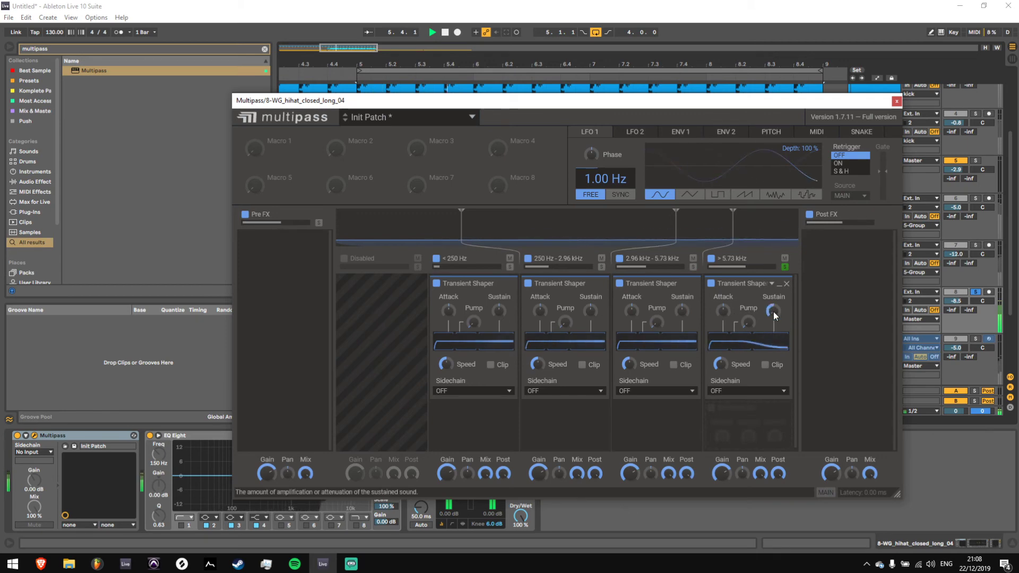
{"action": "left_click_drag", "start_coordinate": [748, 321], "coordinate": [748, 298]}
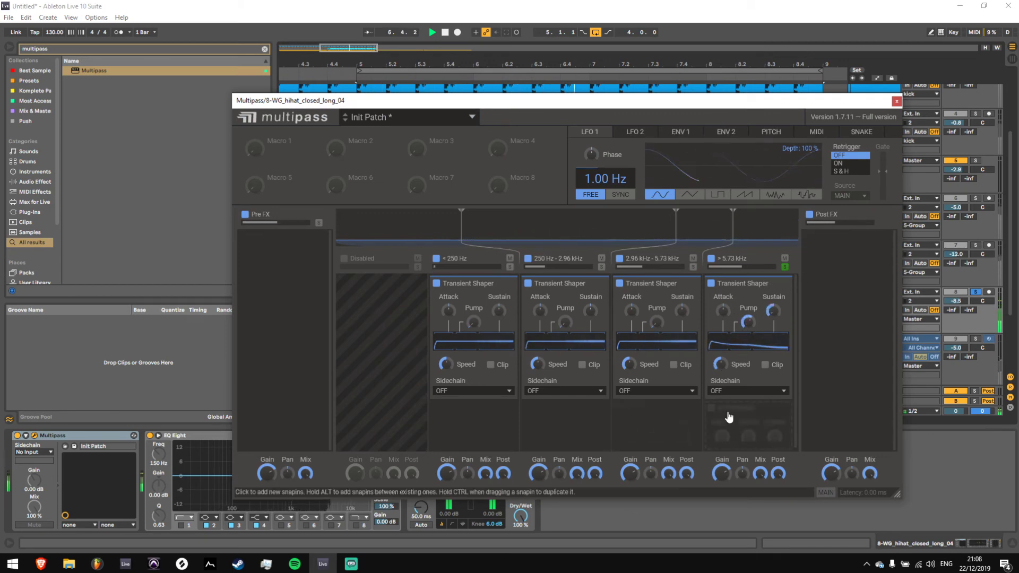
Add a Gate below the Transient Shaper in the band above 5.73 kHz
{"action": "left_click", "coordinate": [746, 420]}
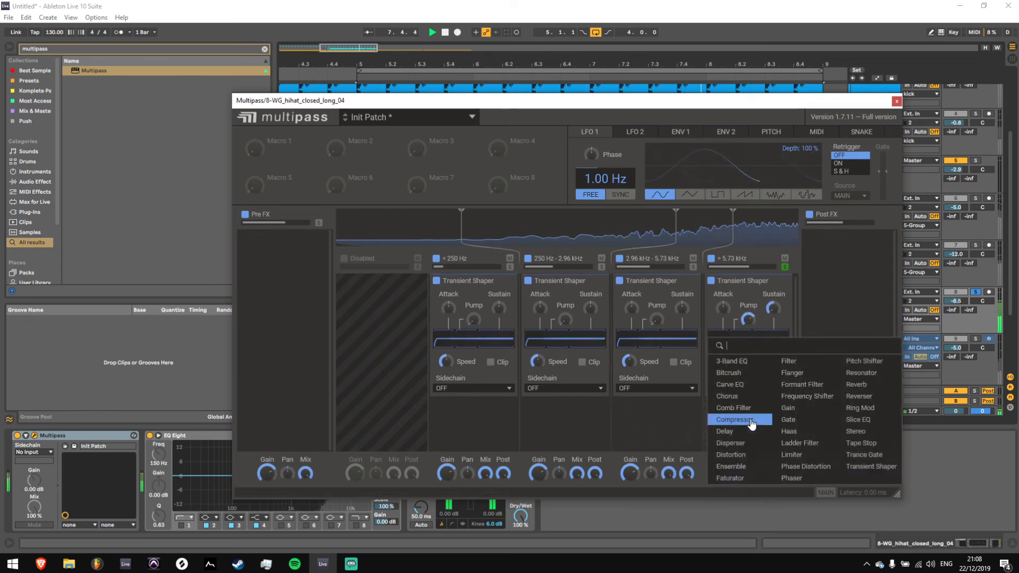
{"action": "left_click", "coordinate": [789, 419]}
{"action": "scroll", "coordinate": [727, 406], "scroll_direction": "down", "scroll_amount": 1}
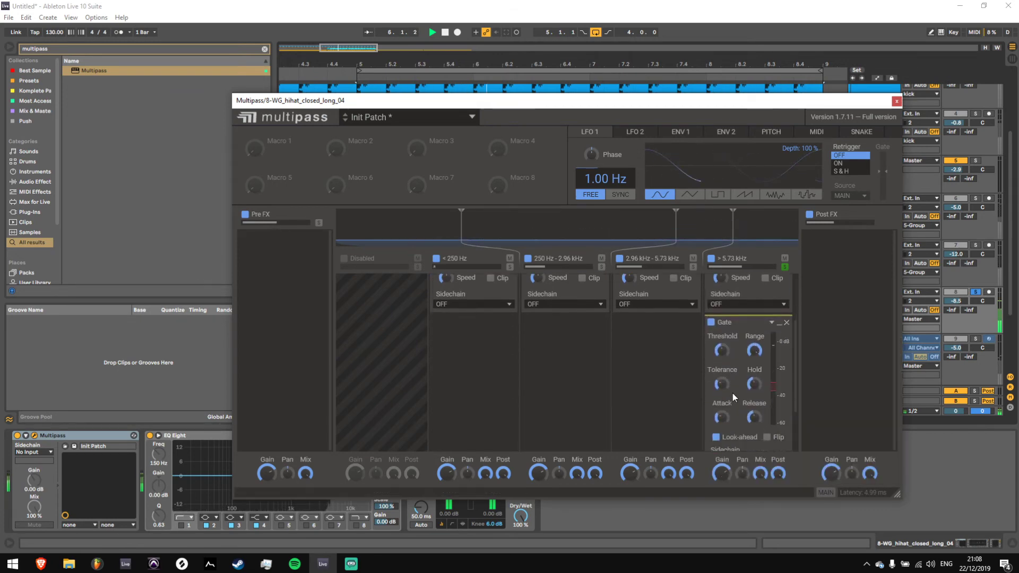
Add a Gain of +6.57 dB after the Gate in the top band and lower the band's output gain to about -4.12 dB
{"action": "scroll", "coordinate": [751, 418], "scroll_direction": "down", "scroll_amount": 3}
{"action": "left_click", "coordinate": [751, 419]}
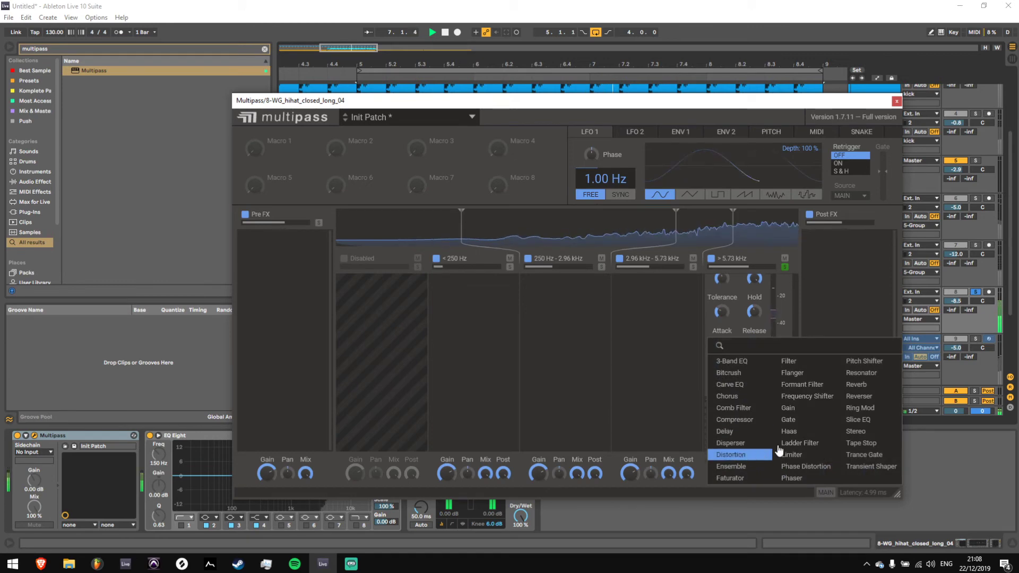
{"action": "left_click", "coordinate": [787, 421]}
{"action": "left_click", "coordinate": [787, 407]}
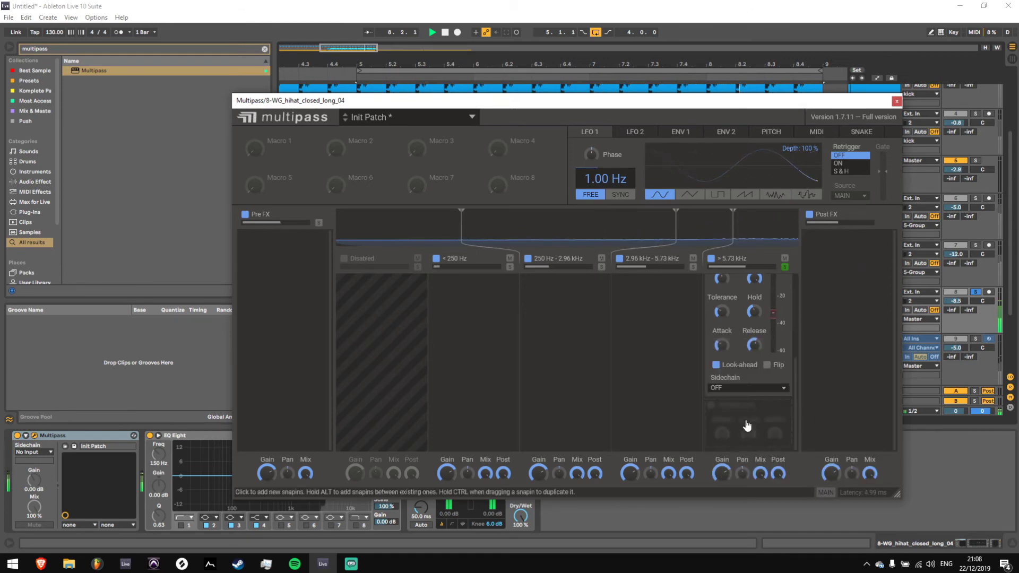
{"action": "left_click", "coordinate": [746, 423]}
{"action": "left_click", "coordinate": [799, 414]}
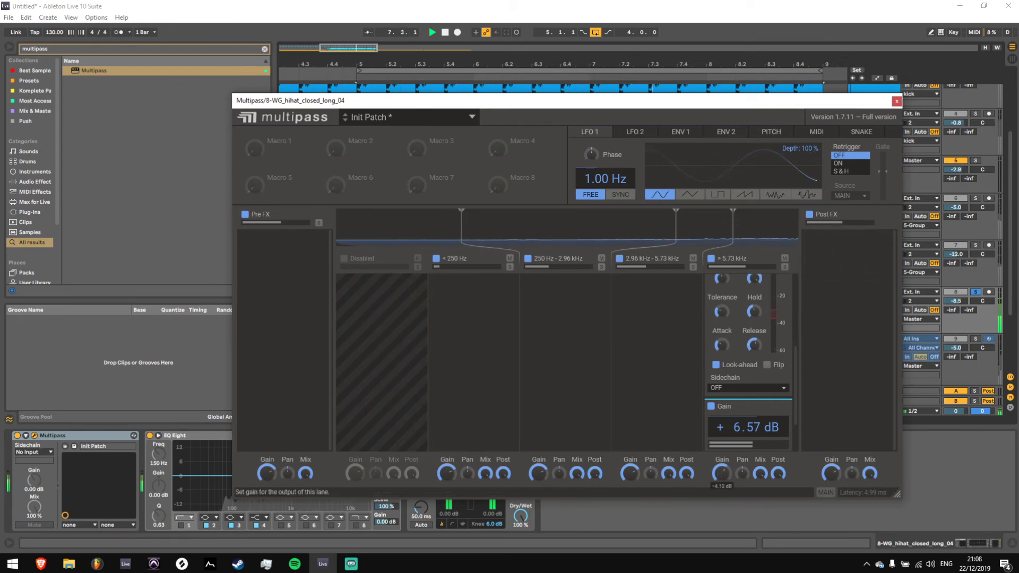
{"action": "scroll", "coordinate": [656, 393], "scroll_direction": "up", "scroll_amount": 2}
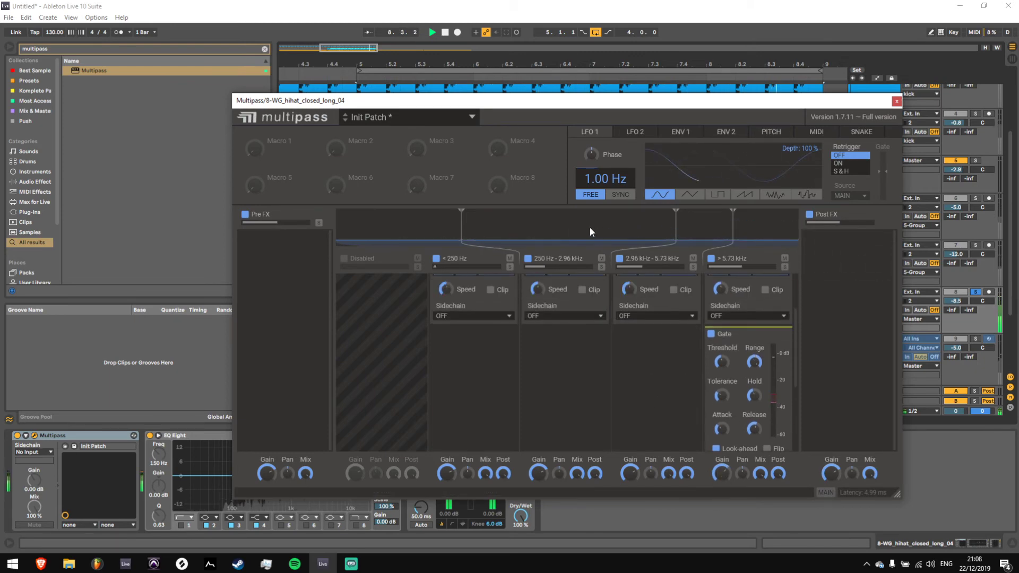
Solo the 250 Hz–2.96 kHz band, add a Transient Shaper with reduced sustain and adjusted speed below its existing one, and unsolo the band
{"action": "left_click", "coordinate": [600, 266]}
{"action": "left_click", "coordinate": [566, 329]}
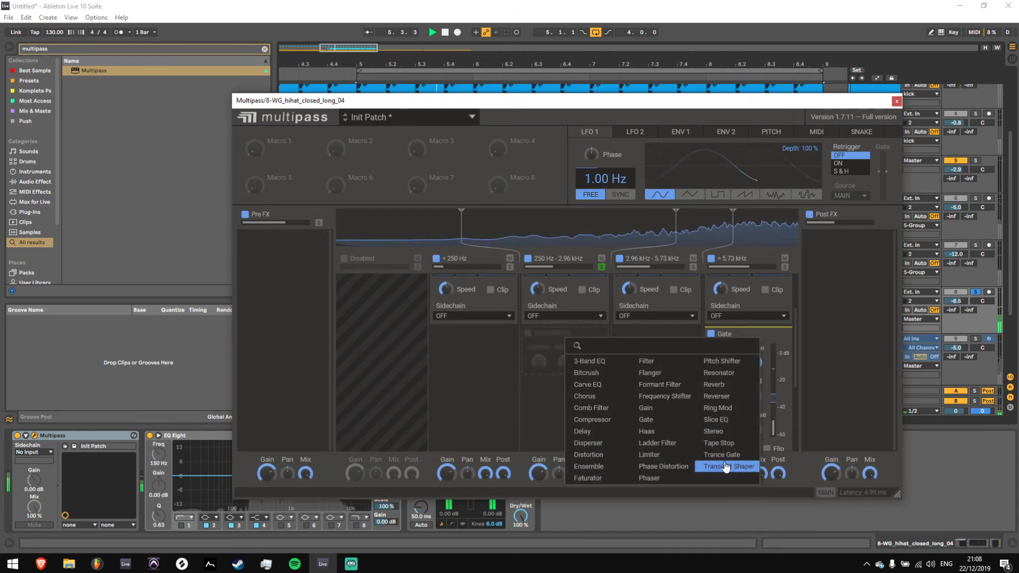
{"action": "left_click", "coordinate": [695, 455]}
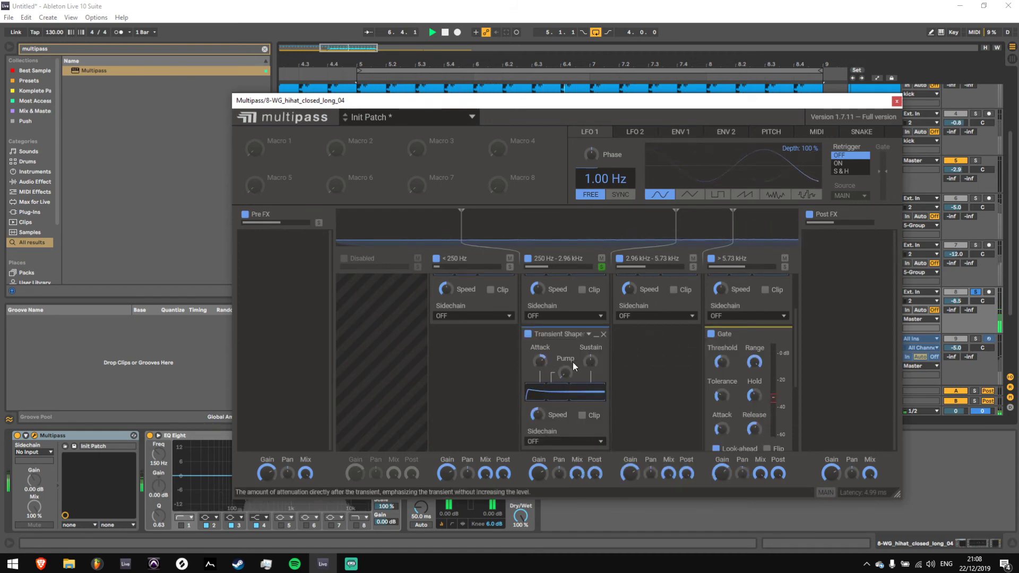
{"action": "left_click_drag", "start_coordinate": [591, 360], "coordinate": [595, 367]}
{"action": "mouse_move", "coordinate": [535, 412]}
{"action": "left_mouse_down"}
{"action": "mouse_move", "coordinate": [542, 429]}
{"action": "mouse_move", "coordinate": [535, 412]}
{"action": "left_mouse_up"}
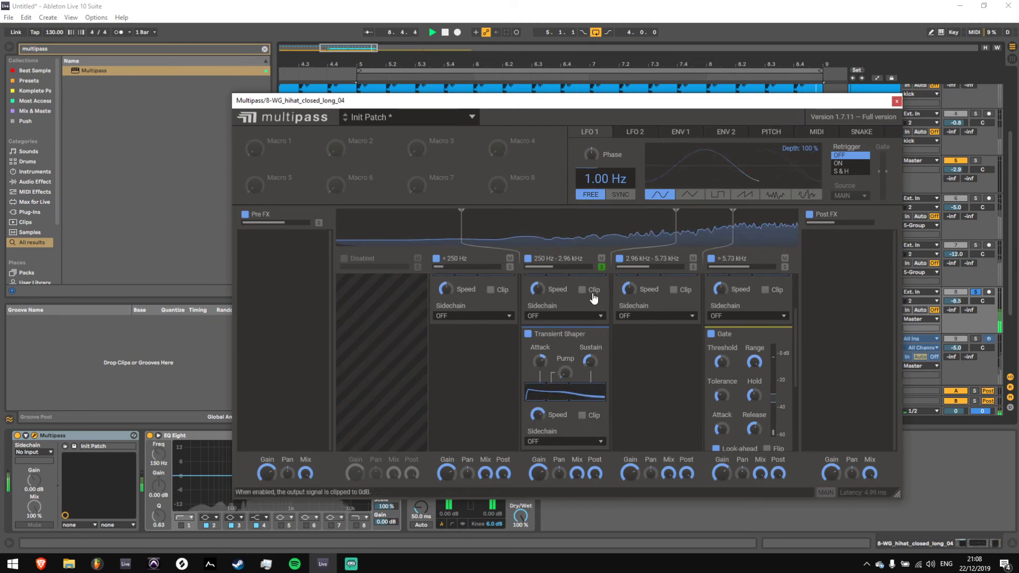
{"action": "left_click", "coordinate": [602, 267]}
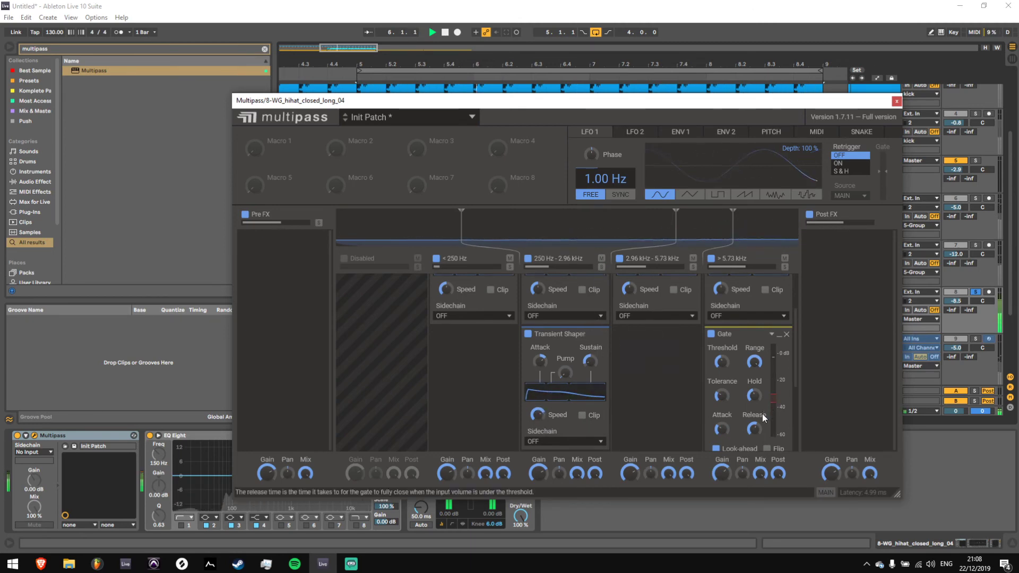
Add a second Transient Shaper with reduced sustain and raised pump to the 2.96–5.73 kHz band, and slightly raise the top band's output gain
{"action": "scroll", "coordinate": [542, 422], "scroll_direction": "down", "scroll_amount": 2}
{"action": "scroll", "coordinate": [716, 437], "scroll_direction": "down", "scroll_amount": 2}
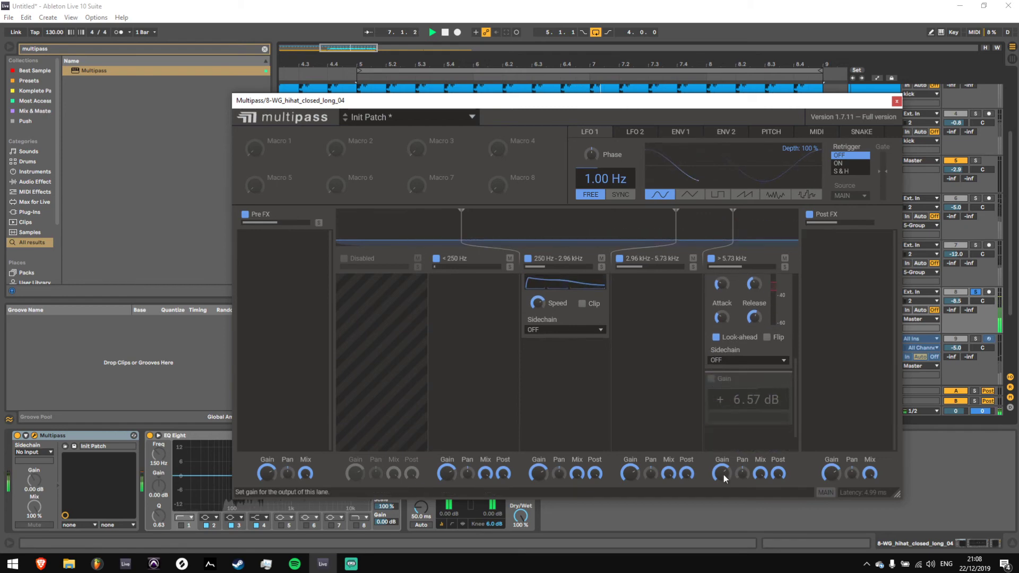
{"action": "scroll", "coordinate": [662, 365], "scroll_direction": "up", "scroll_amount": 3}
{"action": "scroll", "coordinate": [639, 330], "scroll_direction": "up", "scroll_amount": 1}
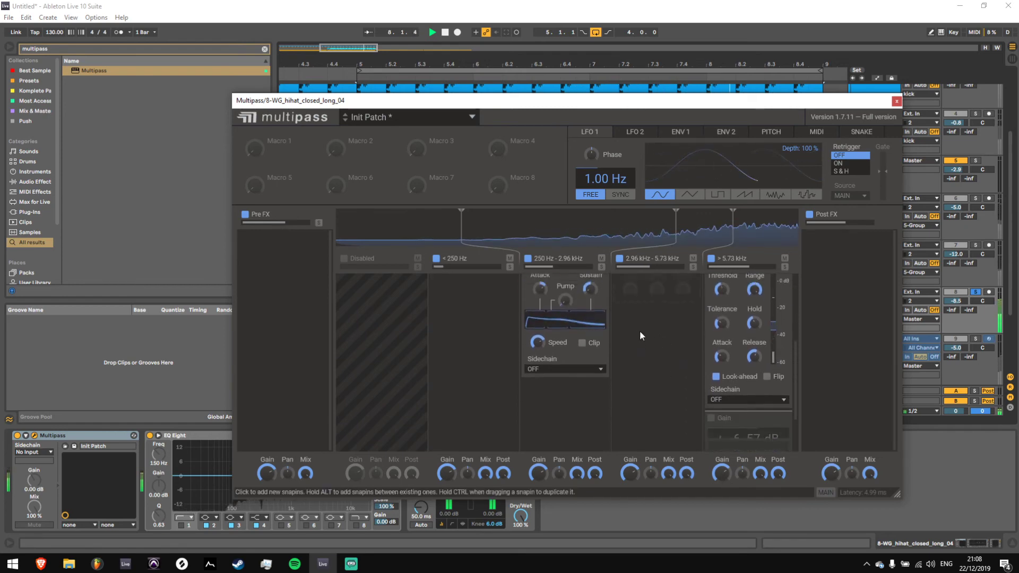
{"action": "left_click", "coordinate": [643, 361]}
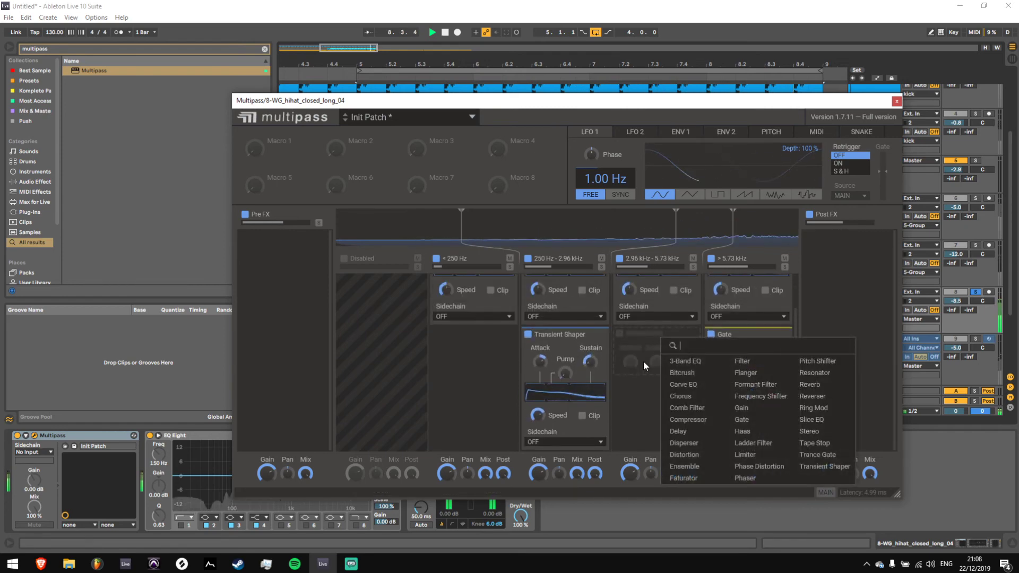
{"action": "left_click", "coordinate": [693, 267]}
{"action": "left_click", "coordinate": [657, 338]}
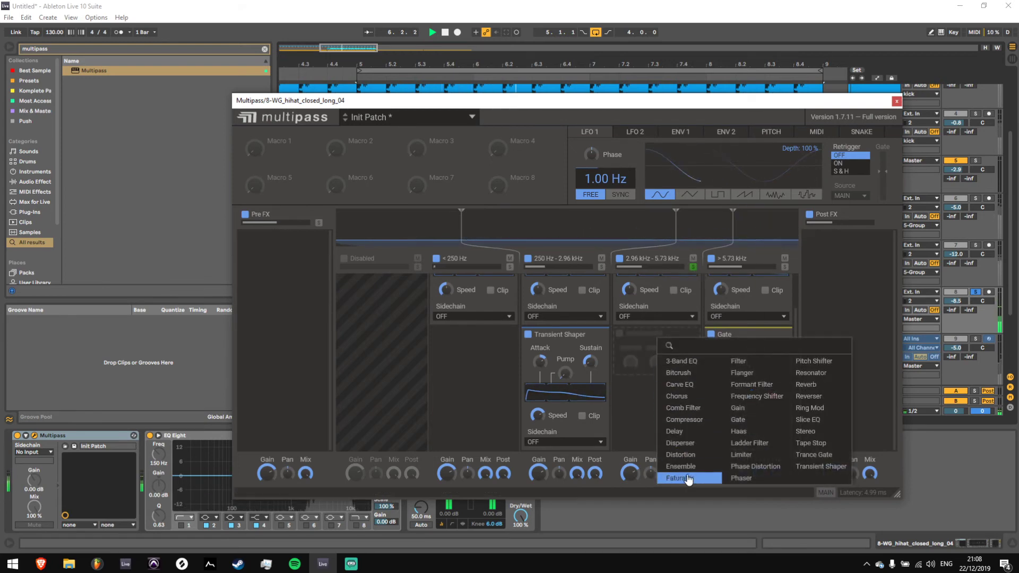
{"action": "left_click", "coordinate": [817, 466]}
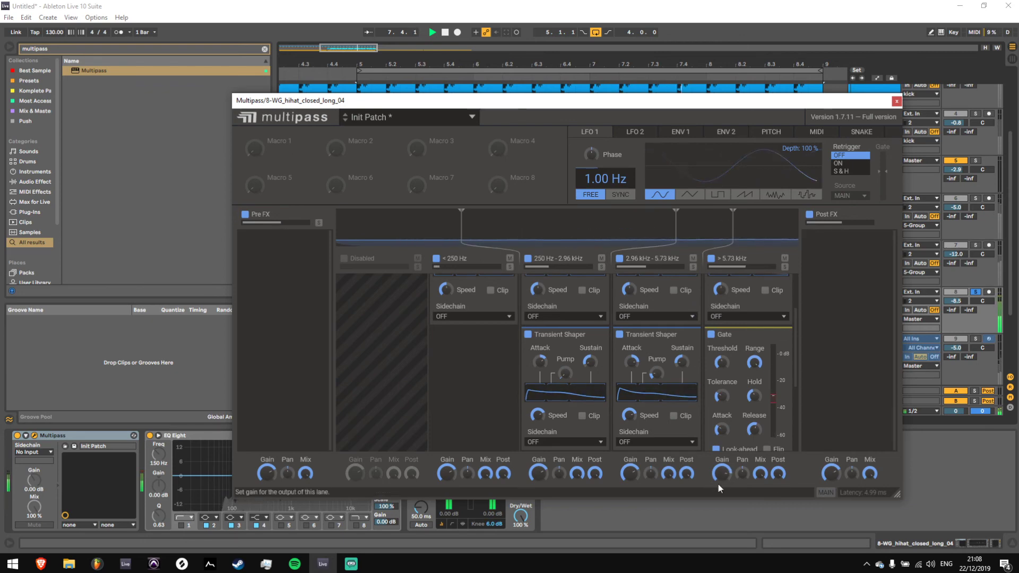
{"action": "left_click_drag", "start_coordinate": [721, 476], "coordinate": [722, 468]}
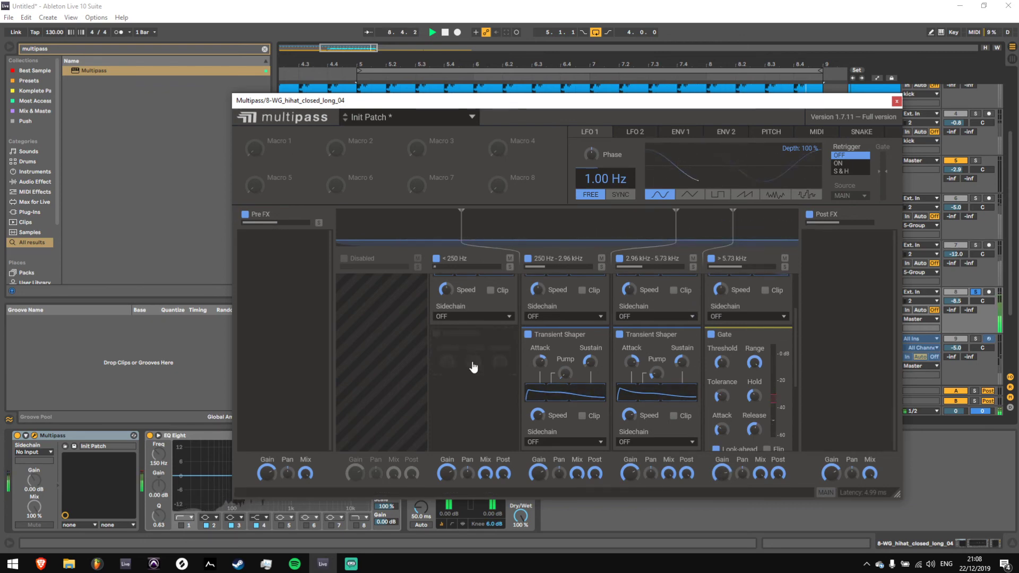
Add a Gain of -30.00 dB below the Transient Shaper in the band under 250 Hz
{"action": "left_click", "coordinate": [464, 413]}
{"action": "left_click", "coordinate": [552, 408]}
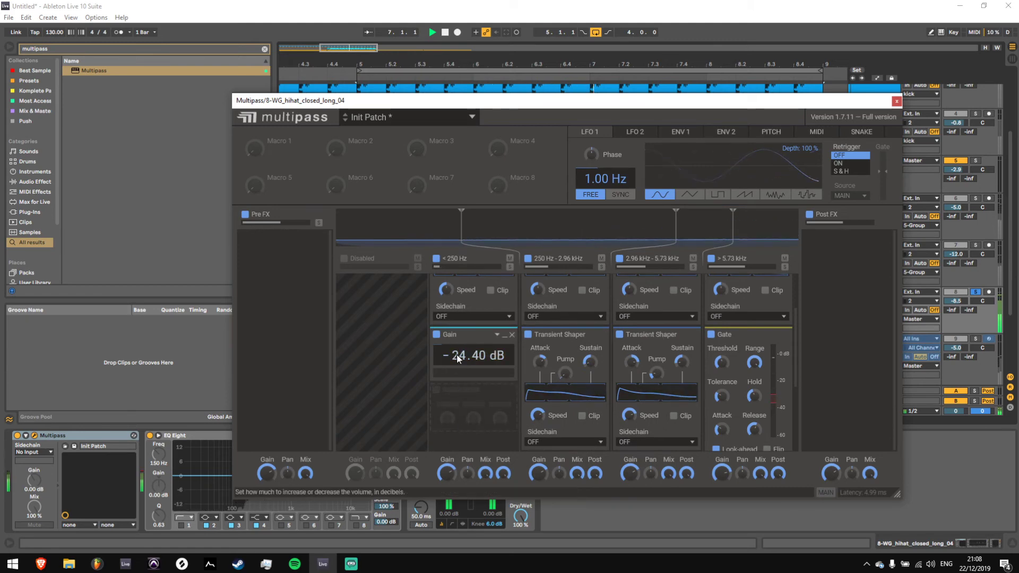
{"action": "left_click_drag", "start_coordinate": [458, 356], "coordinate": [444, 353]}
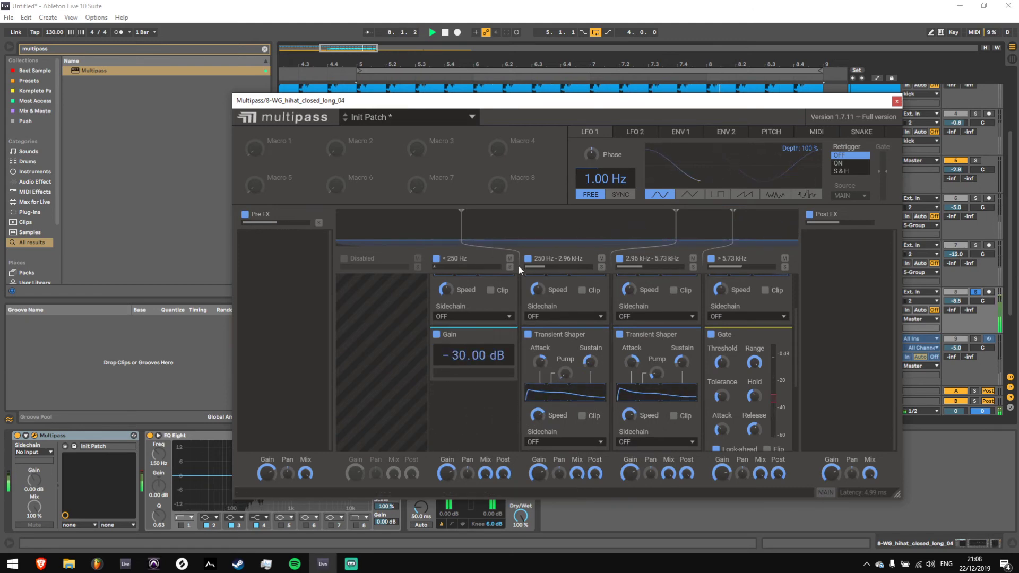
Add a Transient Shaper with raised pump to Post FX, place a Slice EQ below it, and open the Slice EQ editor
{"action": "left_click", "coordinate": [847, 265]}
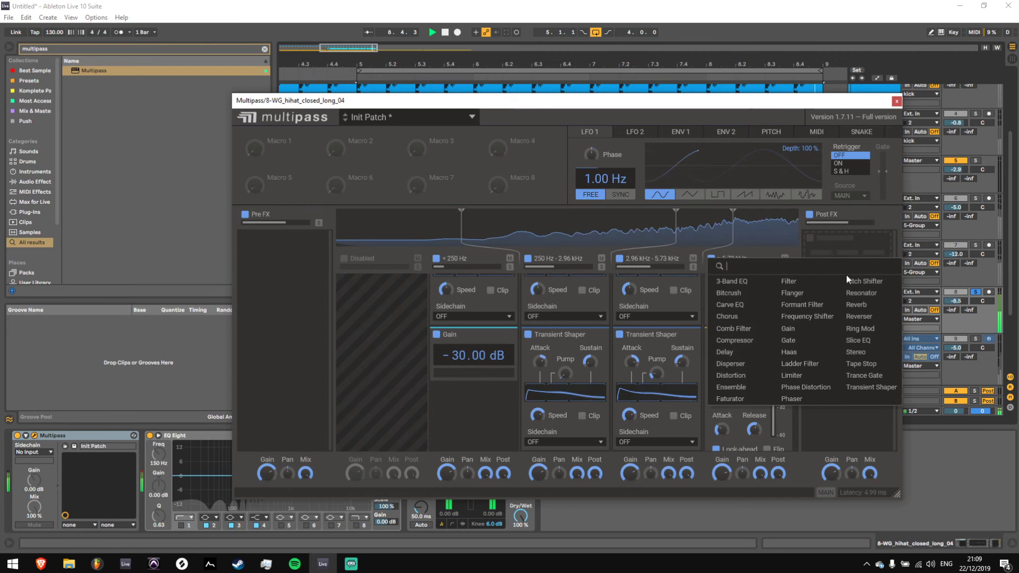
{"action": "left_click", "coordinate": [871, 387]}
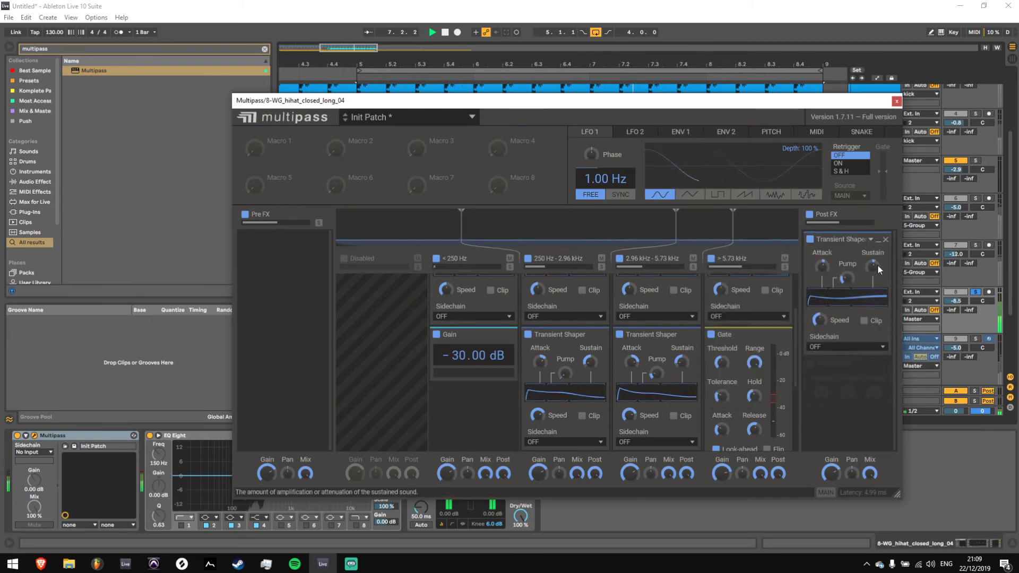
{"action": "left_click", "coordinate": [848, 365]}
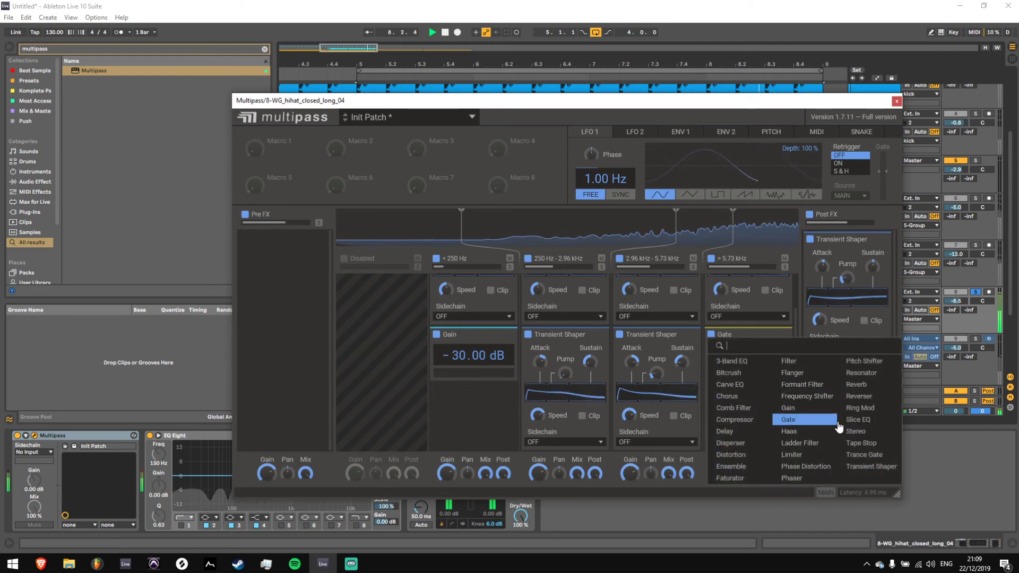
{"action": "left_click", "coordinate": [852, 420]}
{"action": "left_click", "coordinate": [846, 402]}
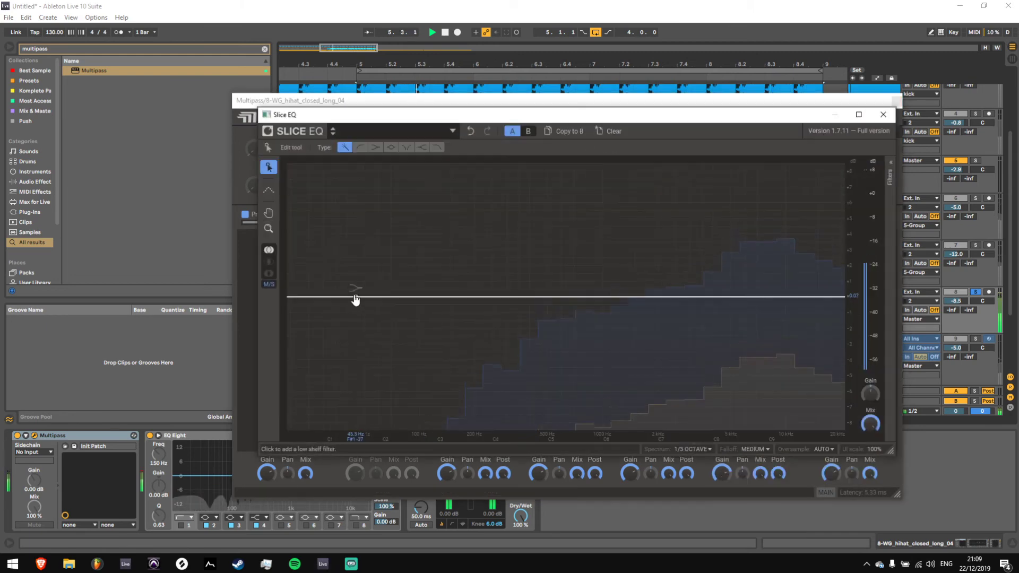
In Slice EQ, add a reducing low shelf at 55.3 Hz and a low cut at 540 Hz with a 6 dB/oct slope
{"action": "left_click_drag", "start_coordinate": [355, 300], "coordinate": [372, 323]}
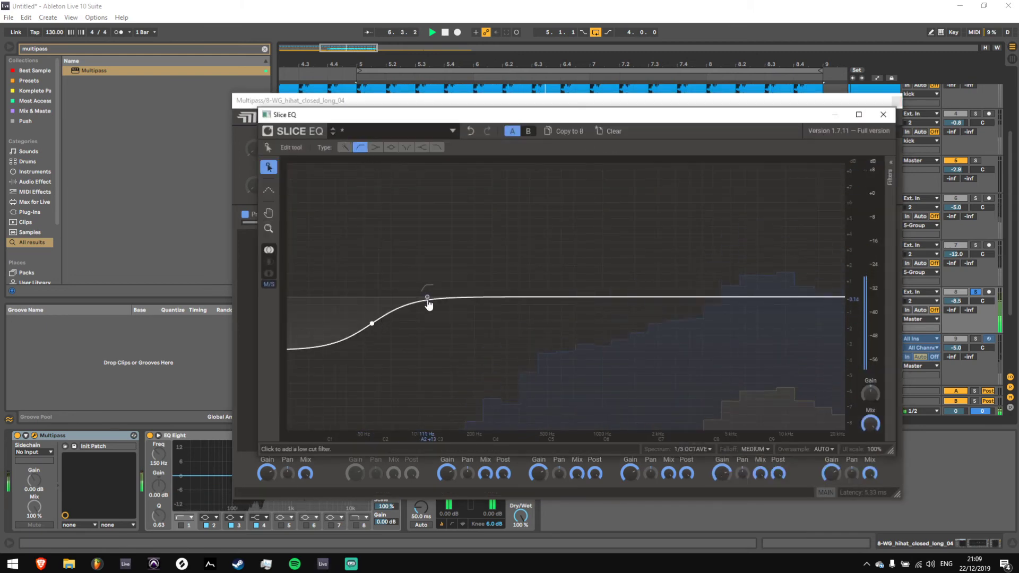
{"action": "left_click_drag", "start_coordinate": [429, 306], "coordinate": [553, 347]}
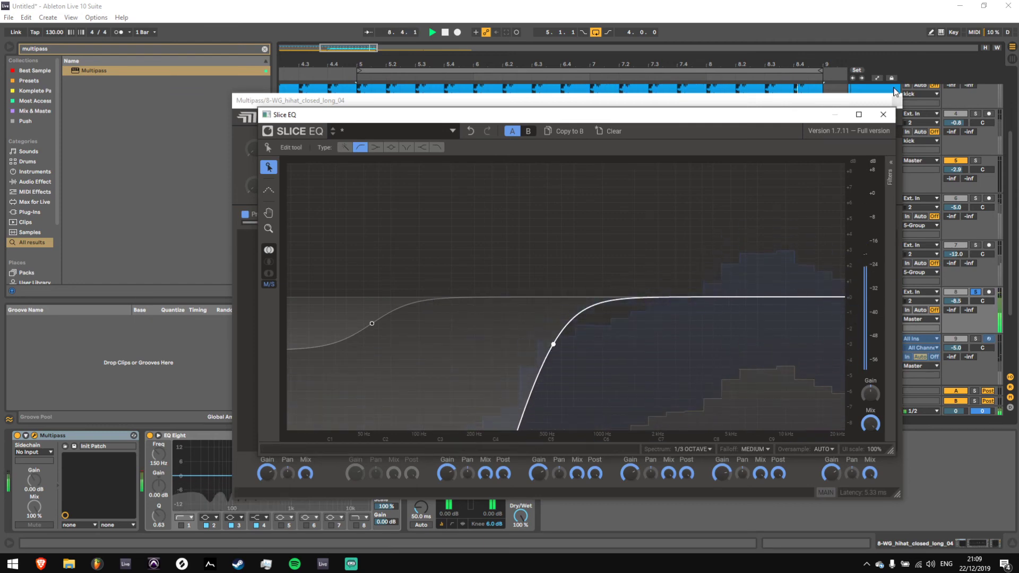
{"action": "left_click", "coordinate": [891, 179]}
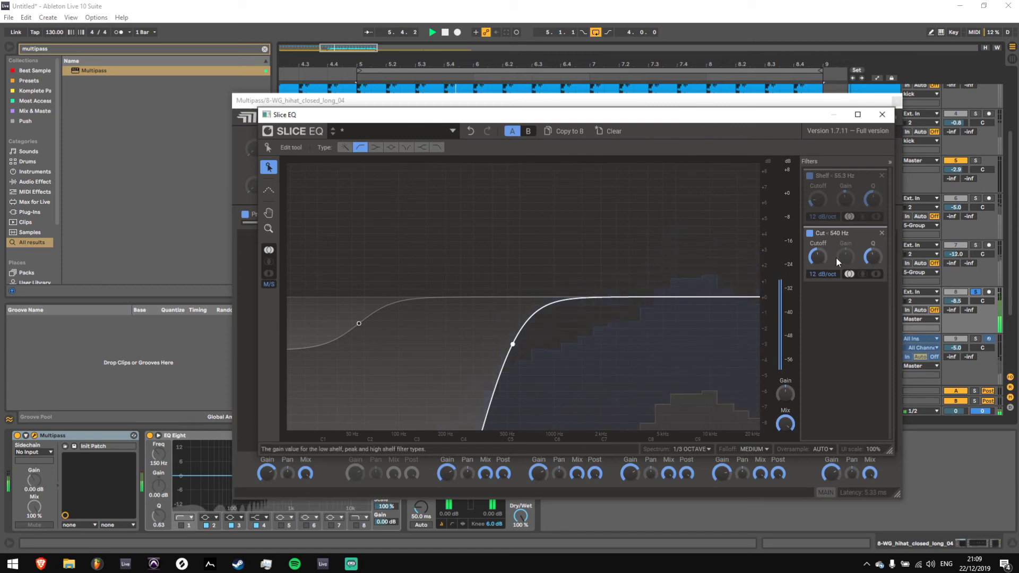
{"action": "left_click_drag", "start_coordinate": [871, 257], "coordinate": [822, 282]}
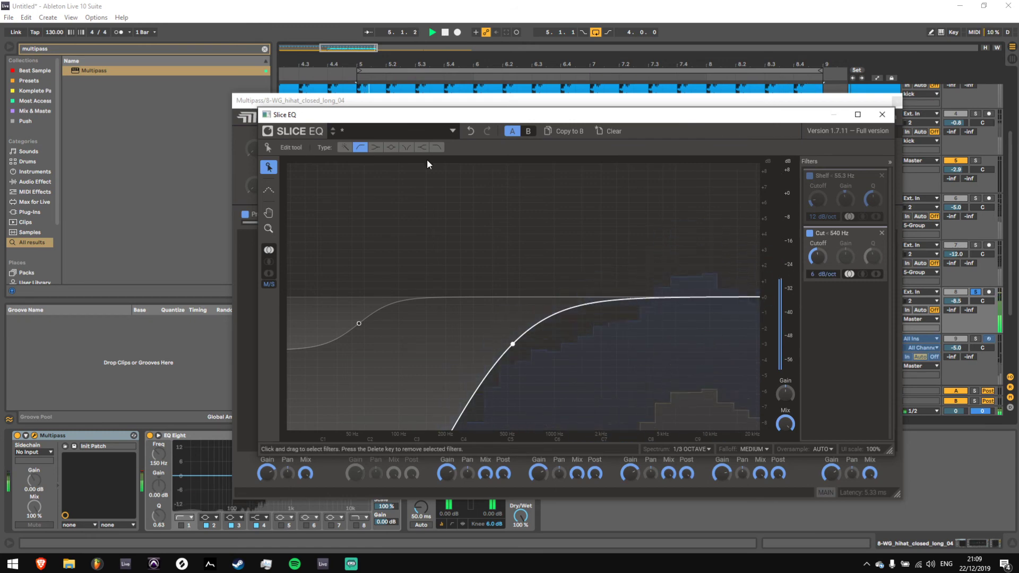
Sweep a narrow Slice EQ peak with Q 40, leave it at 6.29 kHz with +0.14 dB gain, and close the plug-in windows
{"action": "left_click_drag", "start_coordinate": [667, 298], "coordinate": [665, 244]}
{"action": "scroll", "coordinate": [665, 247], "scroll_direction": "up", "scroll_amount": 4}
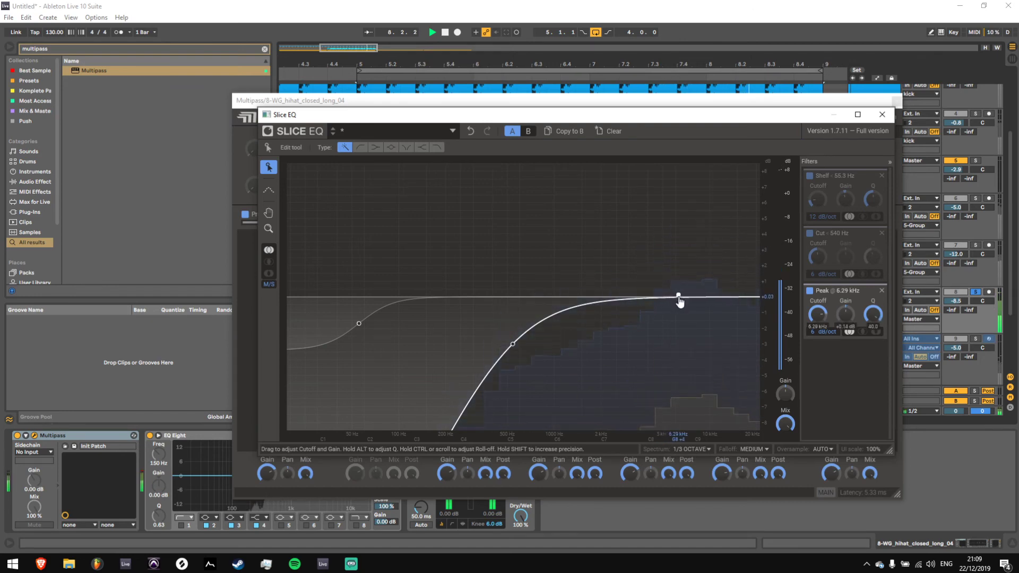
{"action": "left_click", "coordinate": [882, 115]}
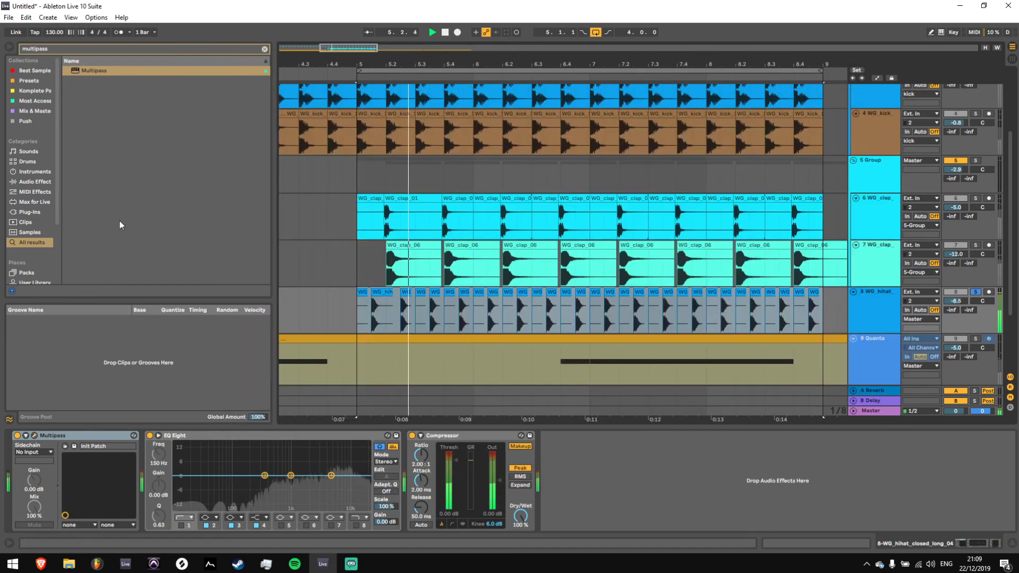
Enable EQ Eight's low cut on the hi-hats, raise band 3 by 4.59 dB at 3.18 kHz, and lower the track volume to -18.6 dB
{"action": "left_click", "coordinate": [181, 525]}
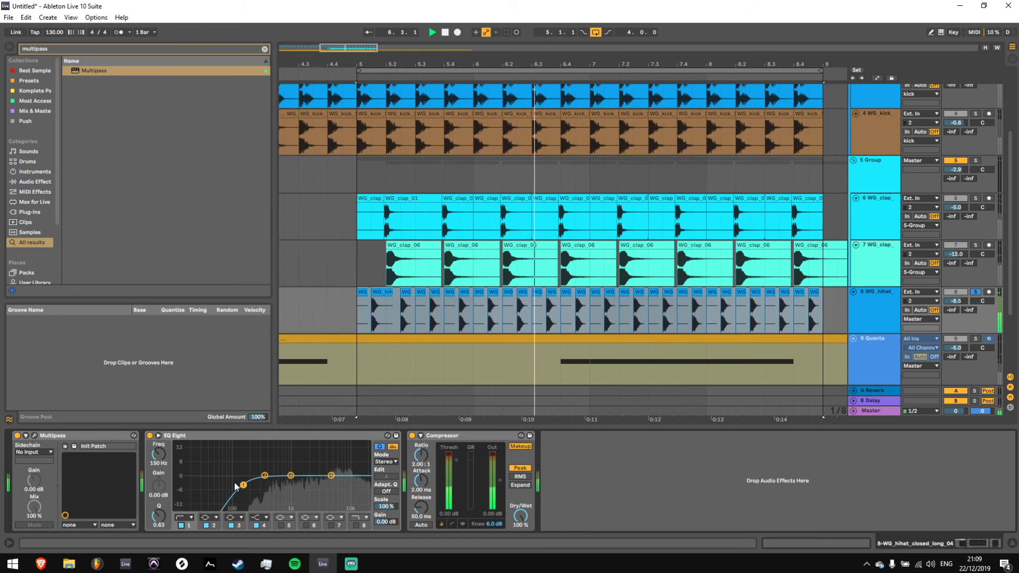
{"action": "left_click_drag", "start_coordinate": [236, 486], "coordinate": [319, 466]}
{"action": "left_click_drag", "start_coordinate": [956, 301], "coordinate": [956, 339]}
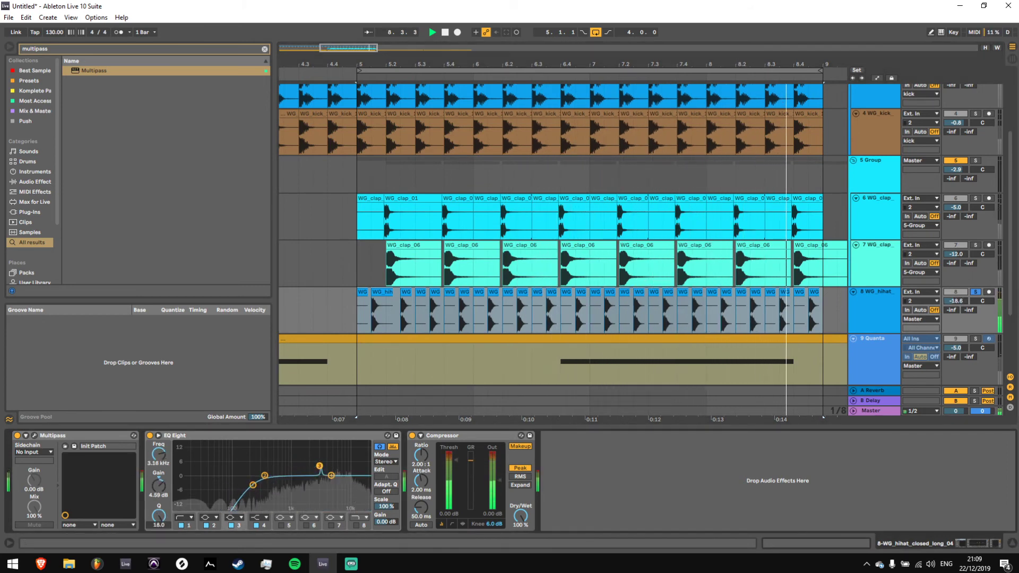
Set EQ Eight band 3 to +7.14 dB at 4.78 kHz with Q 7.89, and band 2 to +15.0 dB at 2.35 kHz with Q 18.0
{"action": "left_click_drag", "start_coordinate": [159, 516], "coordinate": [159, 467]}
{"action": "left_click_drag", "start_coordinate": [320, 466], "coordinate": [330, 443]}
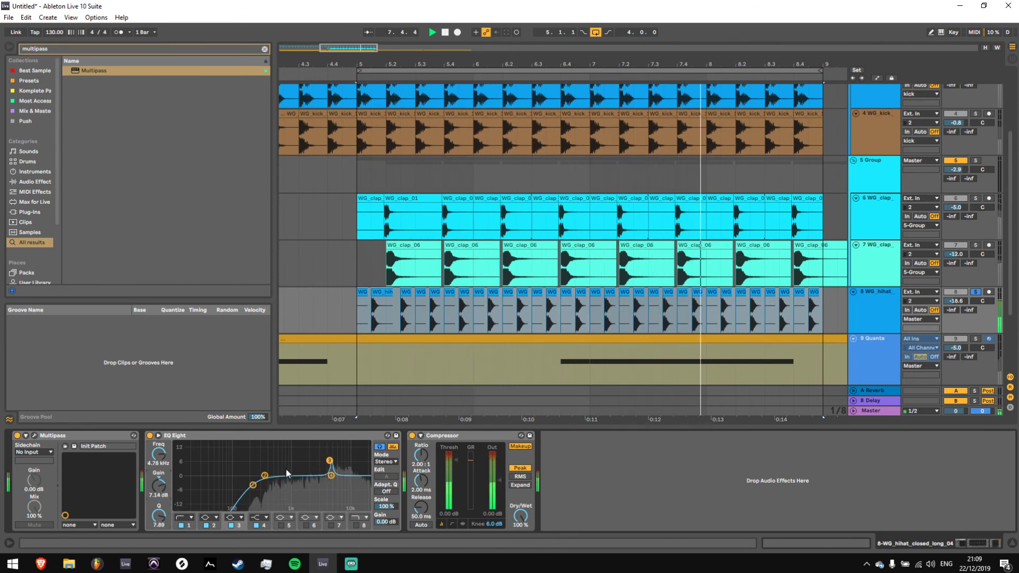
{"action": "left_click_drag", "start_coordinate": [264, 476], "coordinate": [312, 468]}
{"action": "left_click_drag", "start_coordinate": [155, 523], "coordinate": [158, 449]}
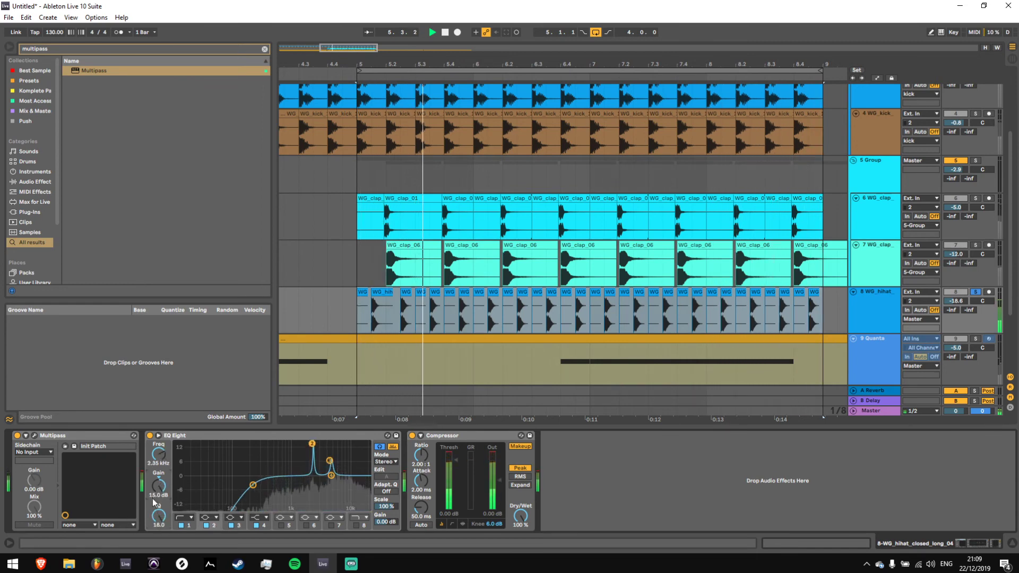
Unsolo the hi-hat track and set its volume to -11.7 dB
{"action": "left_click", "coordinate": [976, 291]}
{"action": "left_click_drag", "start_coordinate": [956, 300], "coordinate": [956, 290]}
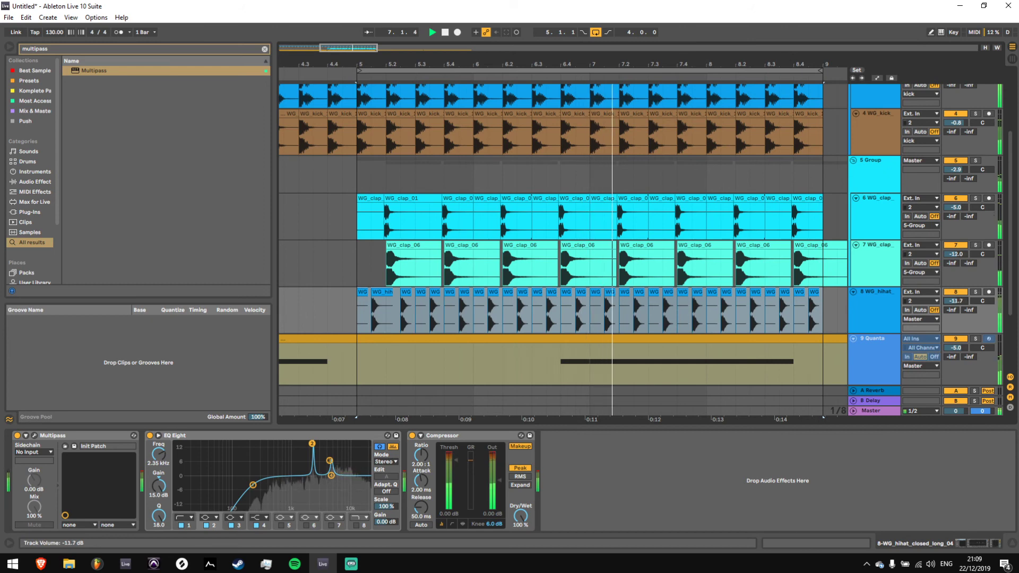
Compare the hi-hats with EQ Eight bypassed and soloed, reduce its scale to 53 %, and set the low cut frequency to 250 Hz
{"action": "left_click", "coordinate": [150, 436]}
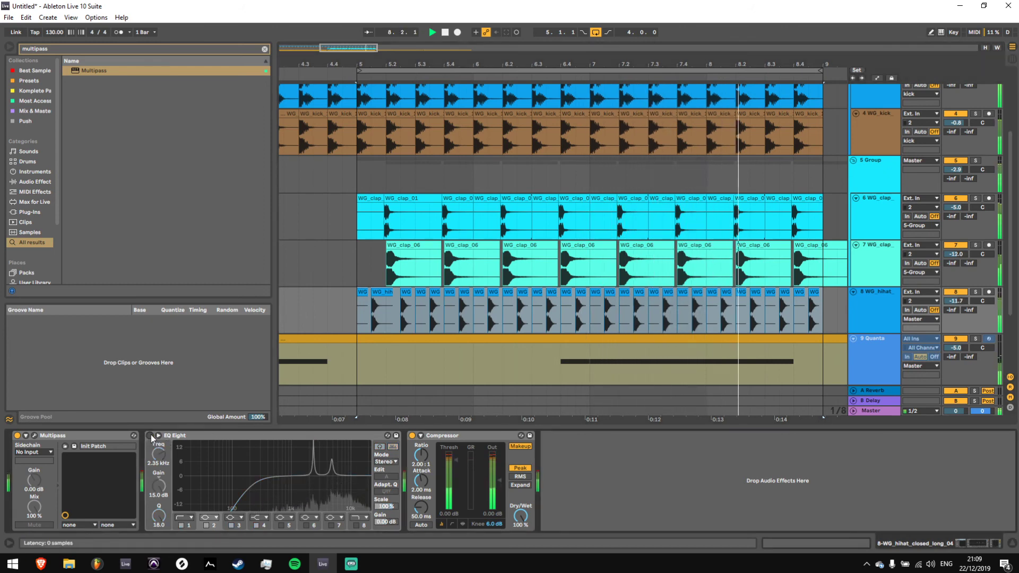
{"action": "key", "text": "s"}
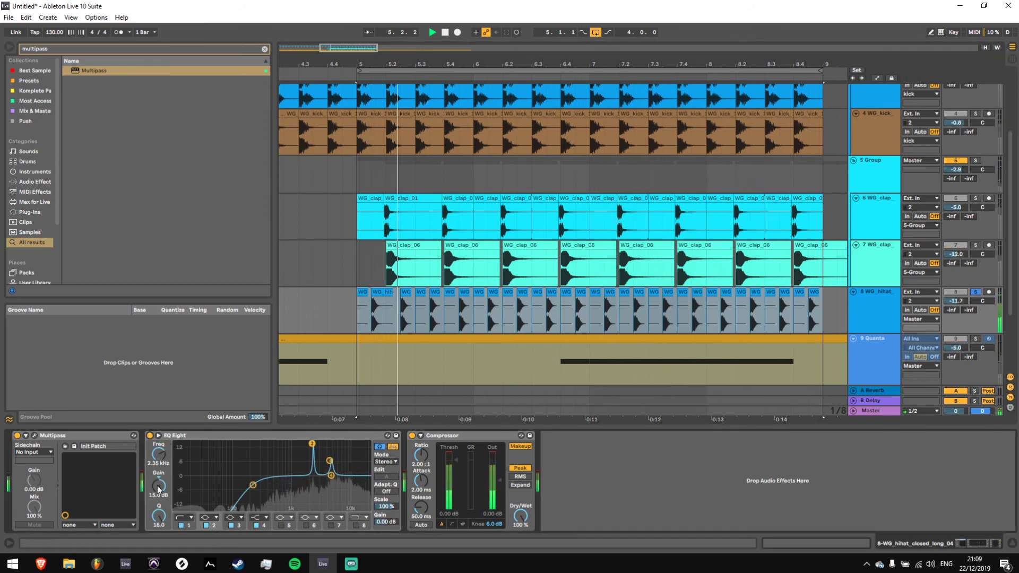
{"action": "left_click_drag", "start_coordinate": [386, 507], "coordinate": [382, 511]}
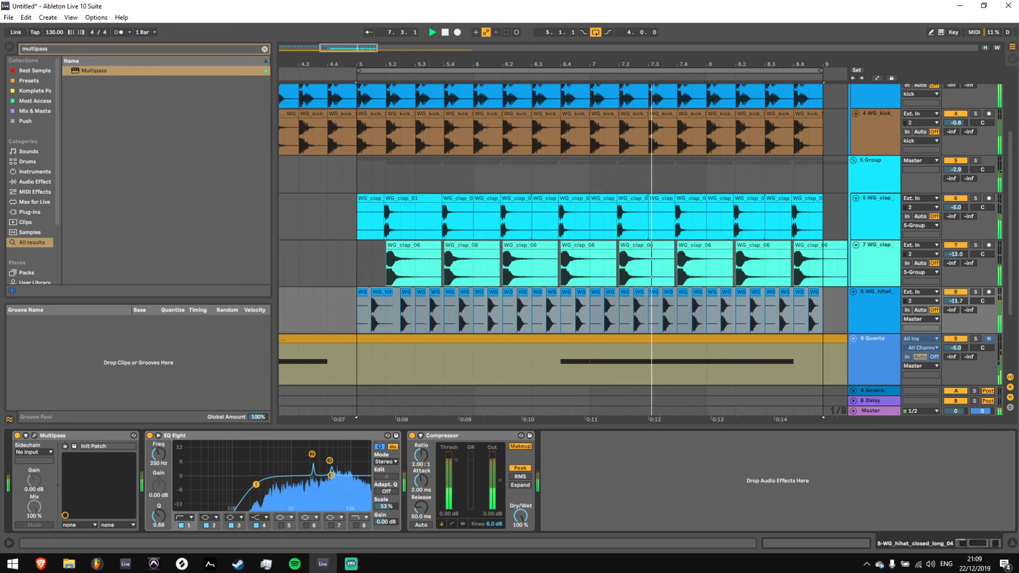
Stop playback, bypass Multipass on the clap group, hi-hat track and kick group, and play the loop without it
{"action": "left_click_drag", "start_coordinate": [377, 63], "coordinate": [440, 24]}
{"action": "key", "text": "space"}
{"action": "scroll", "coordinate": [828, 217], "scroll_direction": "up", "scroll_amount": 2}
{"action": "left_click", "coordinate": [874, 211]}
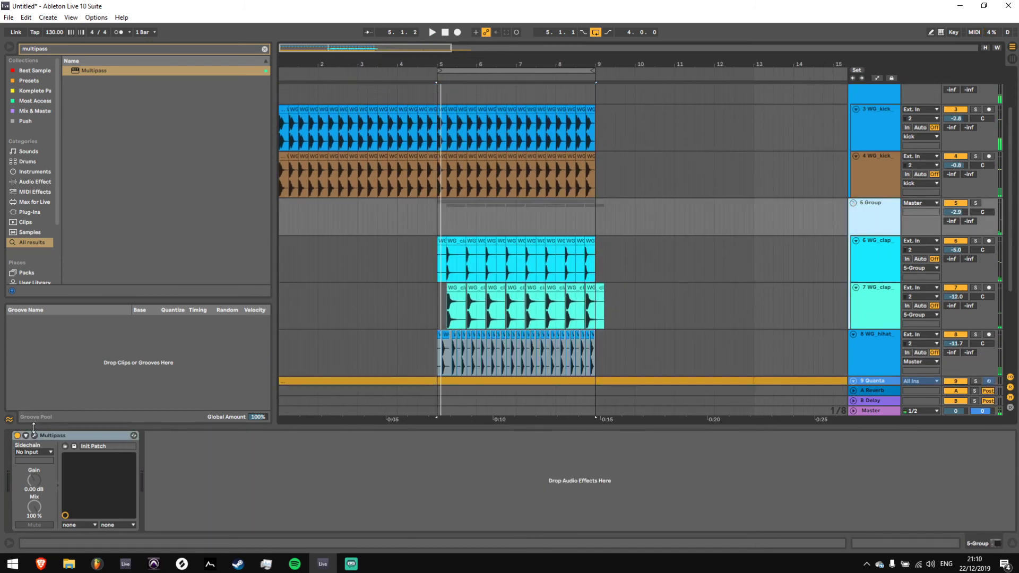
{"action": "left_click", "coordinate": [843, 349]}
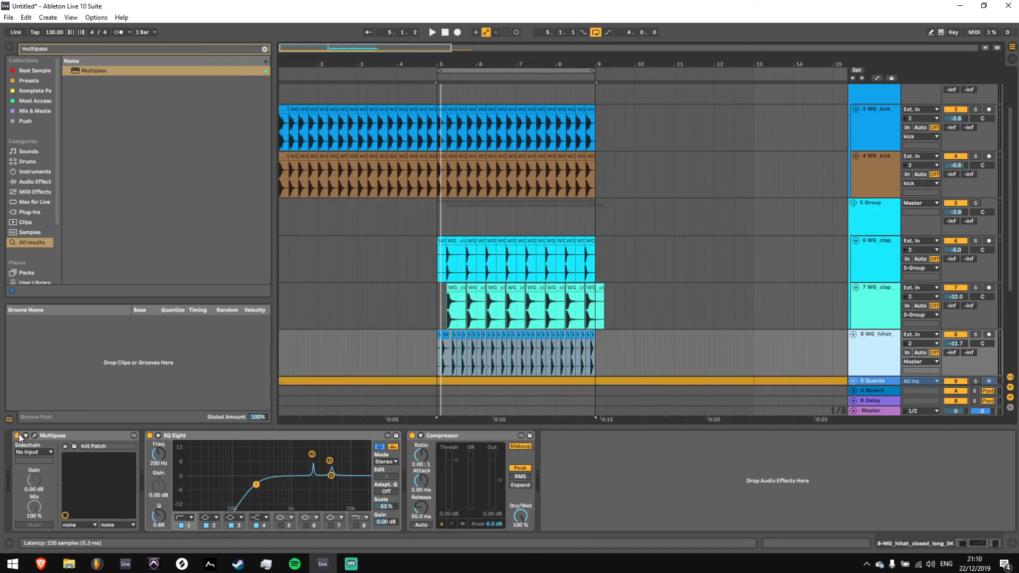
{"action": "scroll", "coordinate": [849, 138], "scroll_direction": "up", "scroll_amount": 2}
{"action": "left_click", "coordinate": [850, 137]}
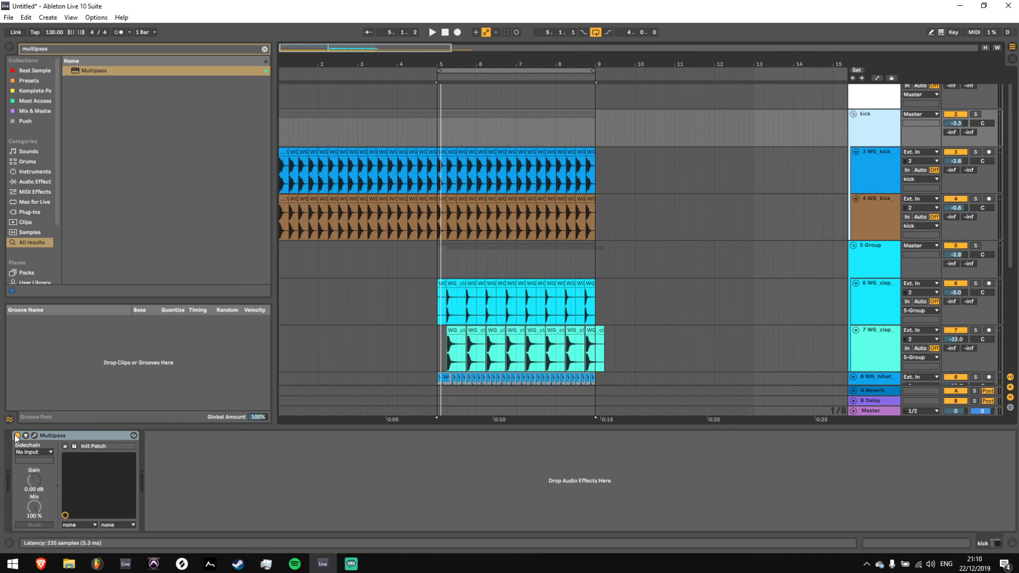
{"action": "key", "text": "space"}
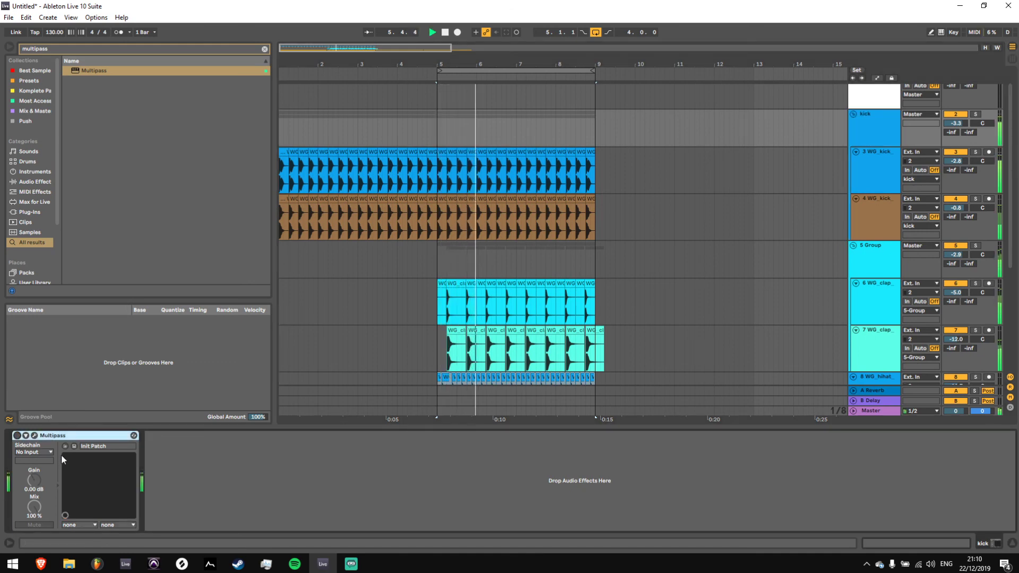
Re-enable Multipass on the kick group, clap group and hi-hat track, and play the loop to compare the sound
{"action": "left_click", "coordinate": [888, 135]}
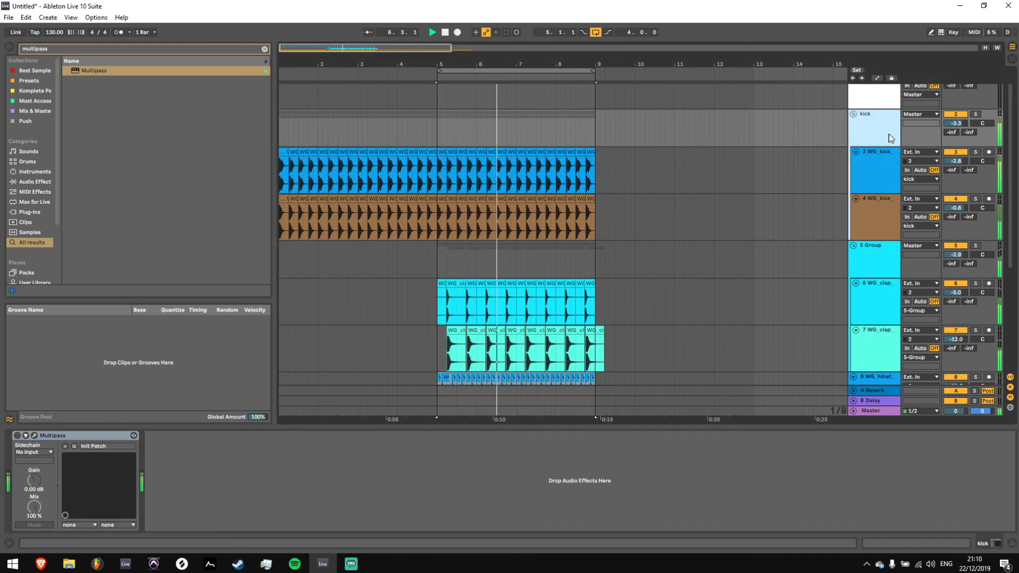
{"action": "left_click", "coordinate": [17, 436]}
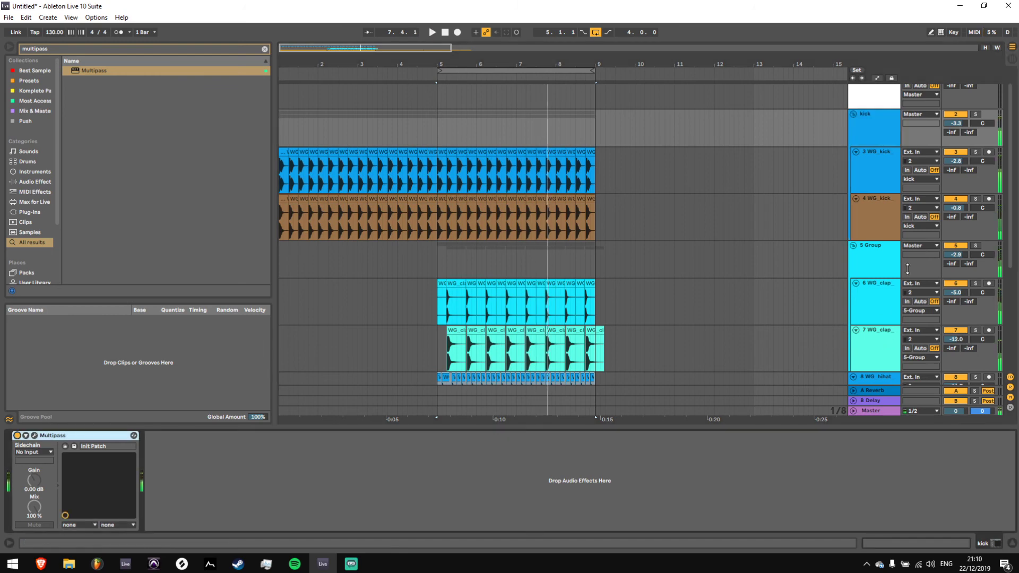
{"action": "left_click", "coordinate": [885, 261]}
{"action": "left_click", "coordinate": [18, 436]}
{"action": "scroll", "coordinate": [856, 348], "scroll_direction": "down", "scroll_amount": 2}
{"action": "left_click", "coordinate": [857, 348]}
{"action": "left_click", "coordinate": [855, 346]}
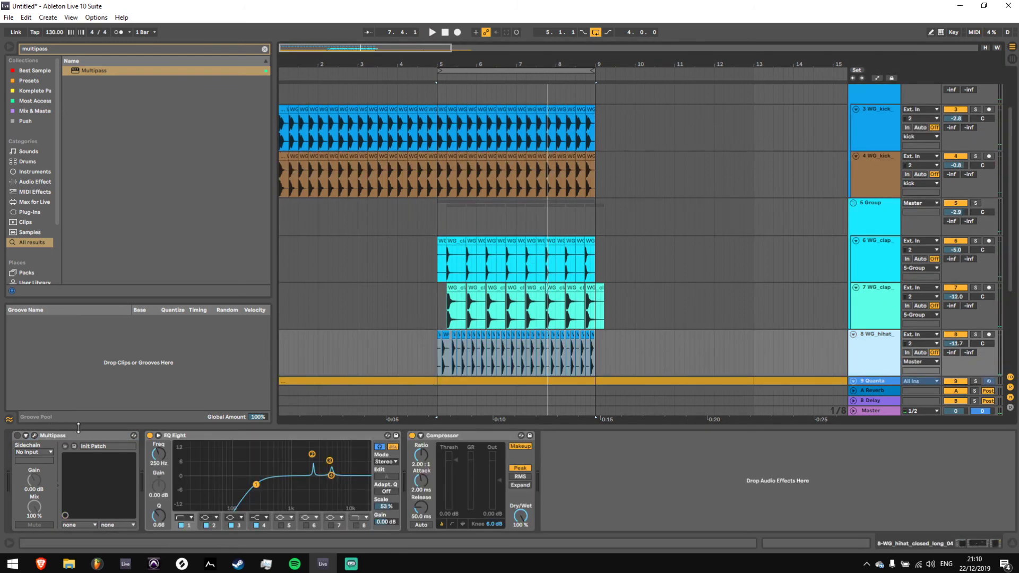
{"action": "left_click", "coordinate": [17, 436]}
{"action": "key", "text": "space"}
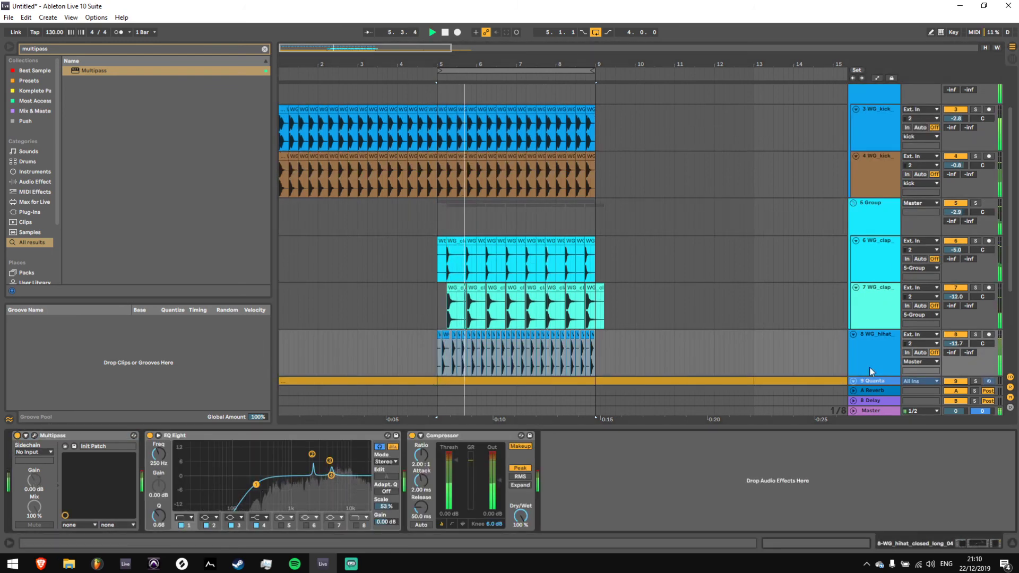
Examine the Multipass settings on the hi-hat track and the kick group during playback
{"action": "left_click", "coordinate": [34, 436]}
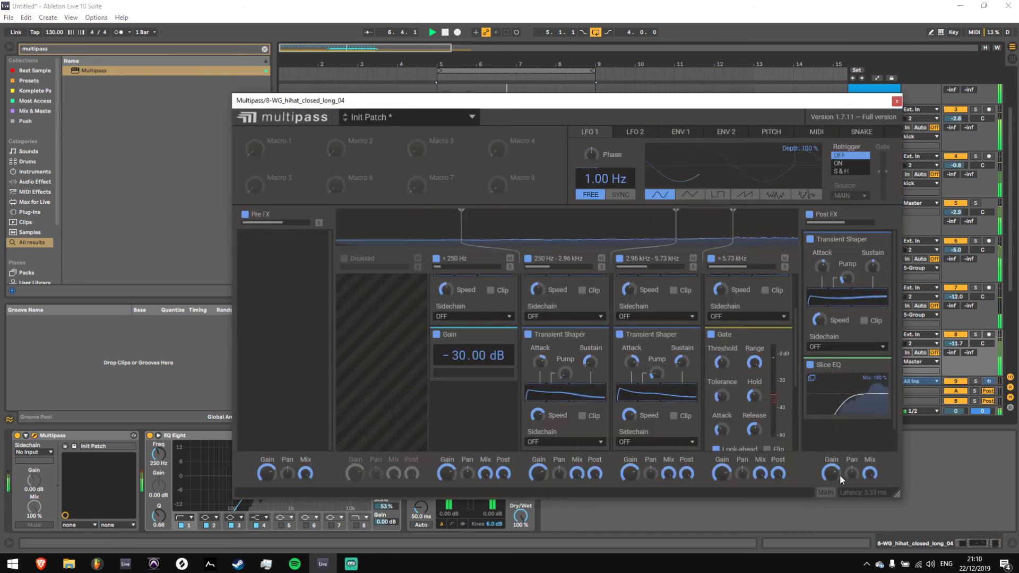
{"action": "left_click", "coordinate": [896, 102]}
{"action": "scroll", "coordinate": [693, 259], "scroll_direction": "up", "scroll_amount": 1}
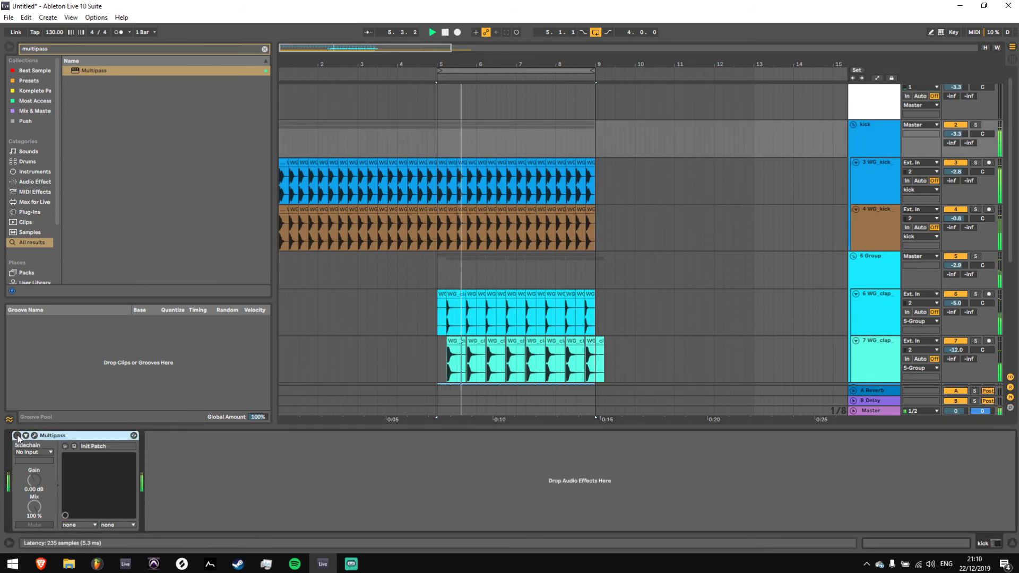
{"action": "left_click", "coordinate": [34, 436]}
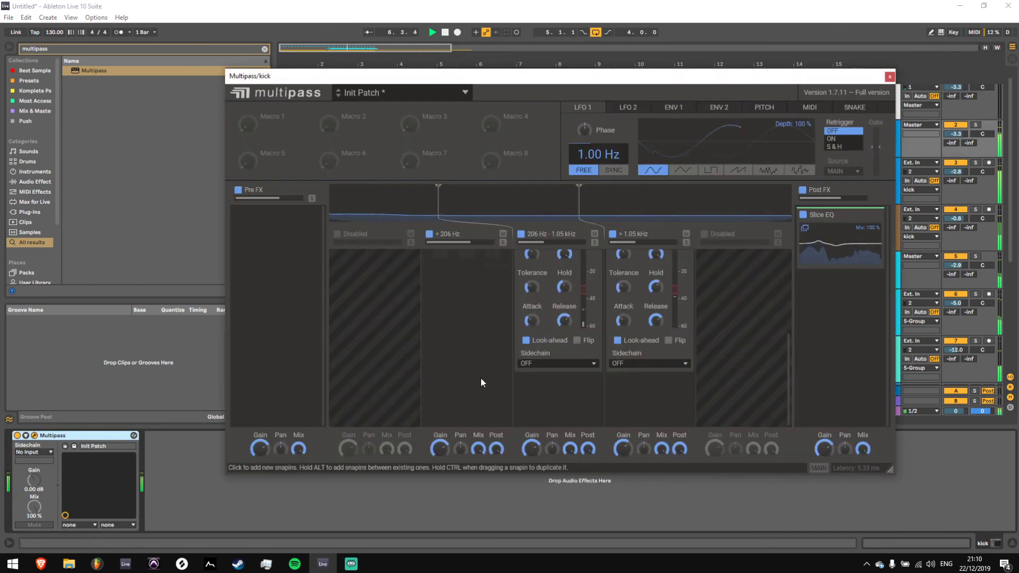
{"action": "left_click", "coordinate": [890, 77]}
Bypass Multipass on the kick group, clap group and hi-hat track, and restart playback from the beginning of the arrangement
{"action": "left_click", "coordinate": [876, 151]}
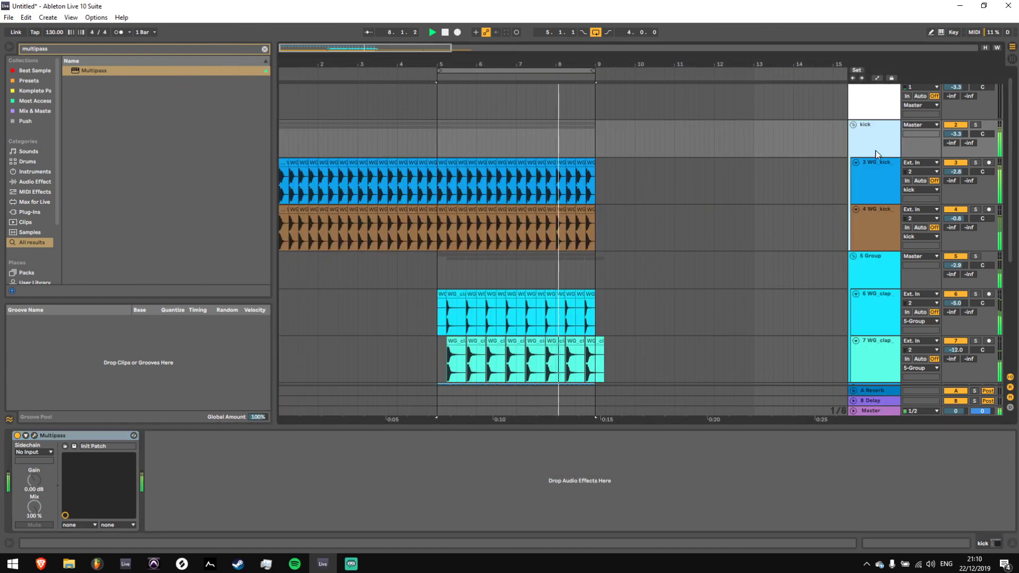
{"action": "left_click", "coordinate": [18, 436]}
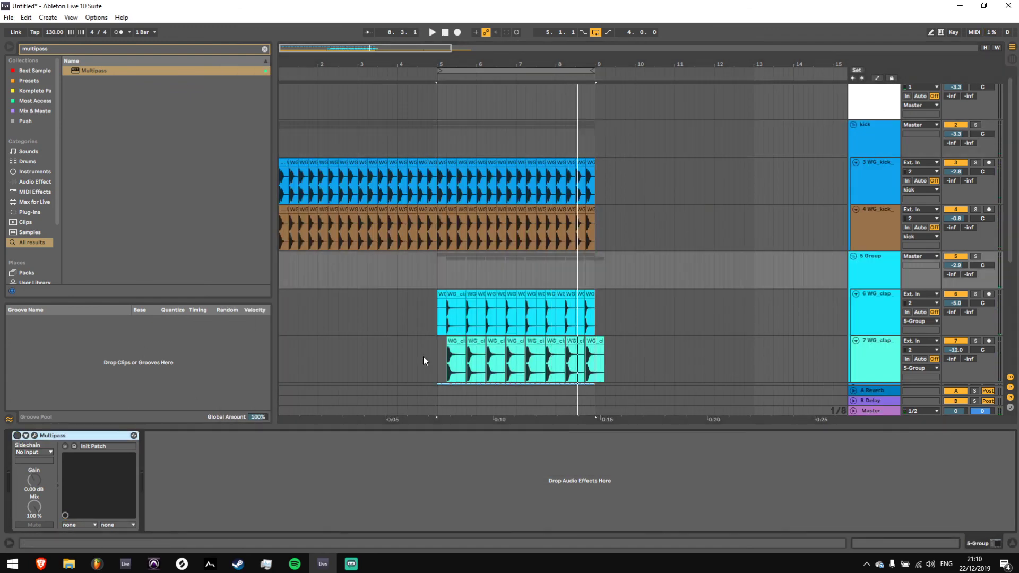
{"action": "scroll", "coordinate": [425, 357], "scroll_direction": "down", "scroll_amount": 2}
{"action": "left_click", "coordinate": [878, 368]}
{"action": "left_click", "coordinate": [17, 436]}
{"action": "key", "text": "space"}
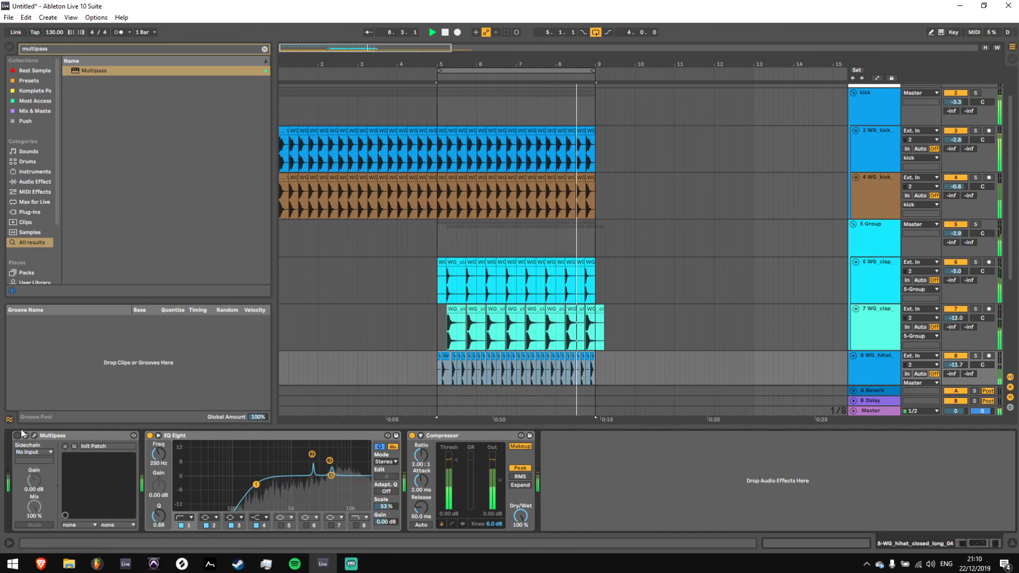
{"action": "left_click", "coordinate": [448, 33]}
{"action": "left_click", "coordinate": [448, 34]}
{"action": "key", "text": "space"}
Switch Multipass back on for the kick group, clap group and hi-hat track one by one during playback, and stop playback
{"action": "scroll", "coordinate": [828, 196], "scroll_direction": "up", "scroll_amount": 1}
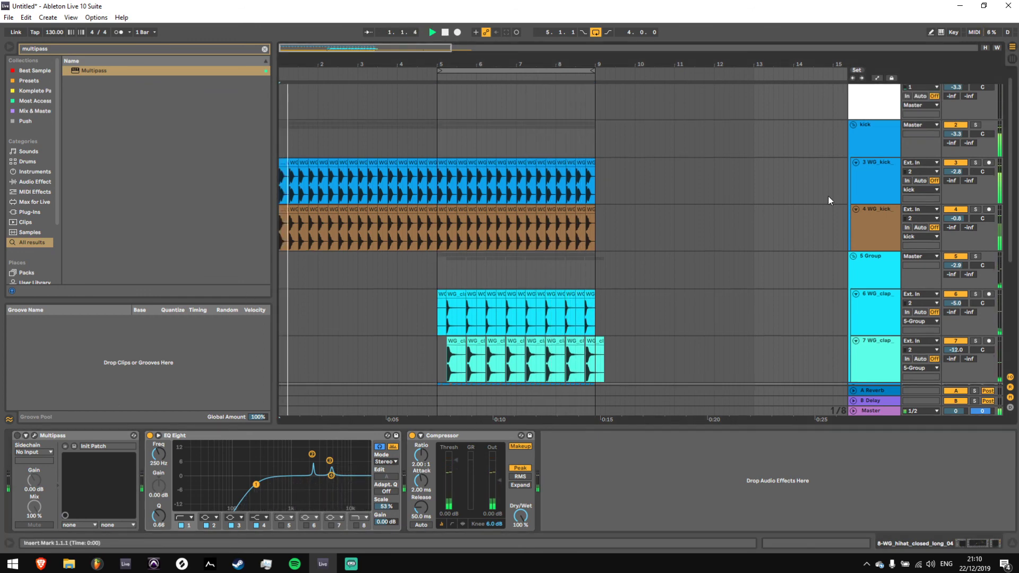
{"action": "left_click", "coordinate": [871, 139]}
{"action": "left_click", "coordinate": [18, 436]}
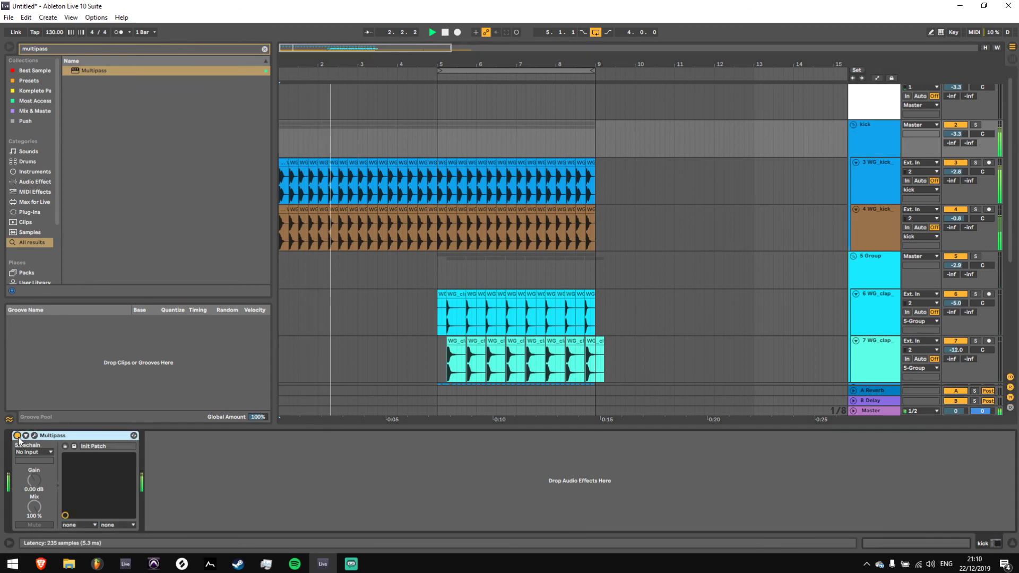
{"action": "left_click", "coordinate": [859, 277]}
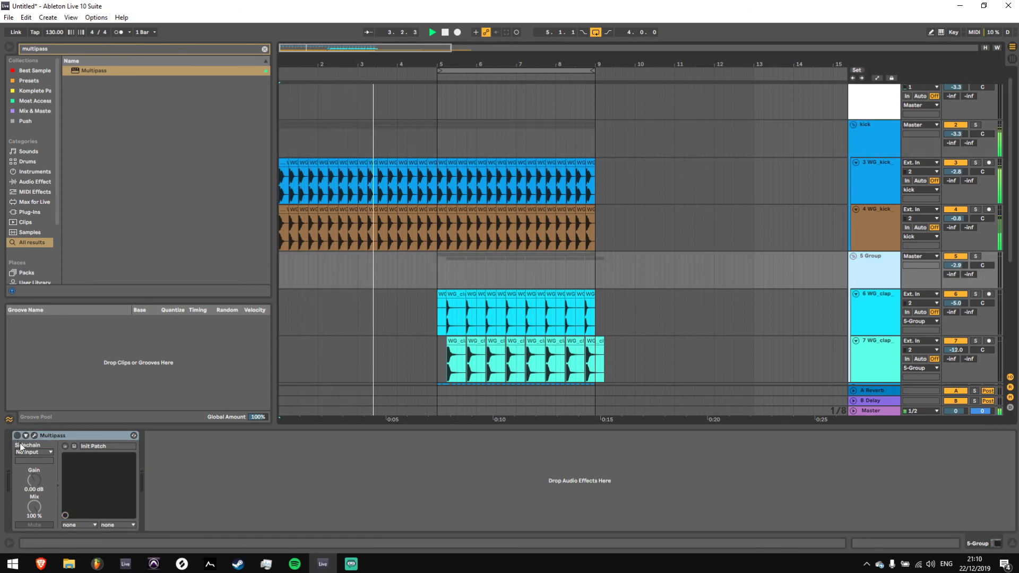
{"action": "scroll", "coordinate": [816, 319], "scroll_direction": "down", "scroll_amount": 1}
{"action": "left_click", "coordinate": [816, 367]}
{"action": "left_click", "coordinate": [18, 436]}
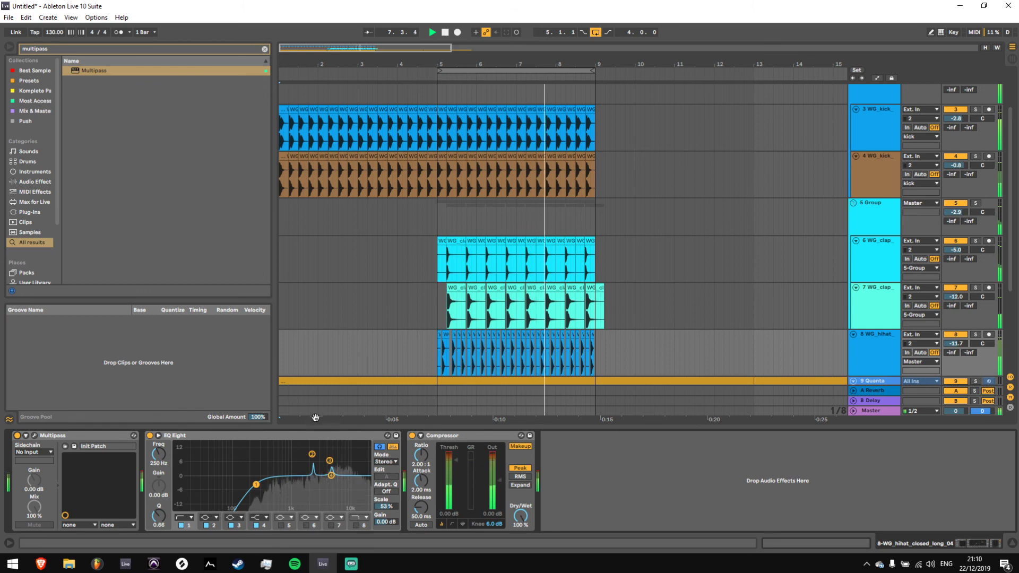
{"action": "scroll", "coordinate": [673, 240], "scroll_direction": "up", "scroll_amount": 2}
{"action": "key", "text": "space"}
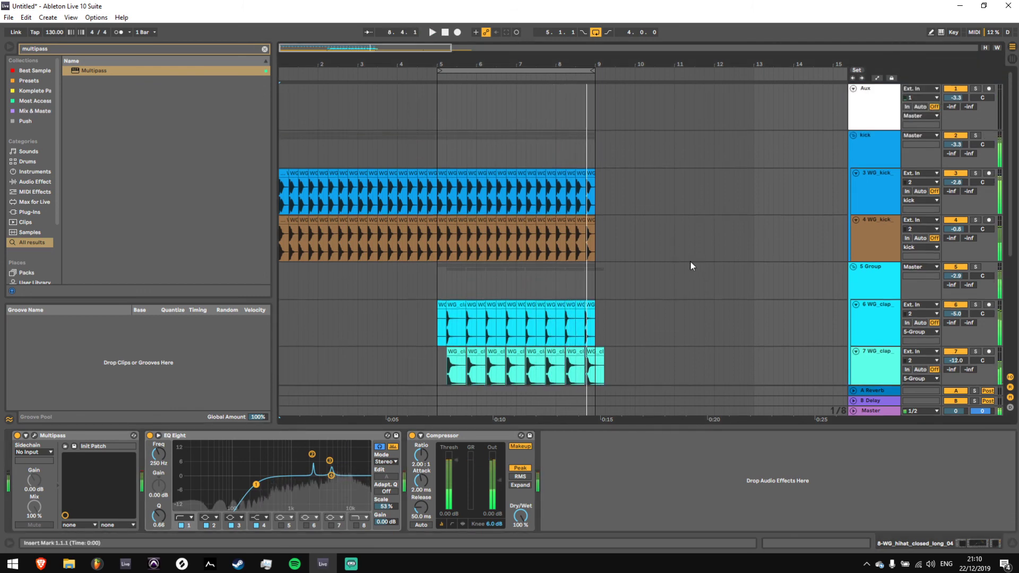
Save the Live Set in the User Projects folder as "ITS ALL ABOUT PERSONAL PREFERENCE"
{"action": "scroll", "coordinate": [636, 244], "scroll_direction": "down", "scroll_amount": 3}
{"action": "scroll", "coordinate": [636, 249], "scroll_direction": "down", "scroll_amount": 4}
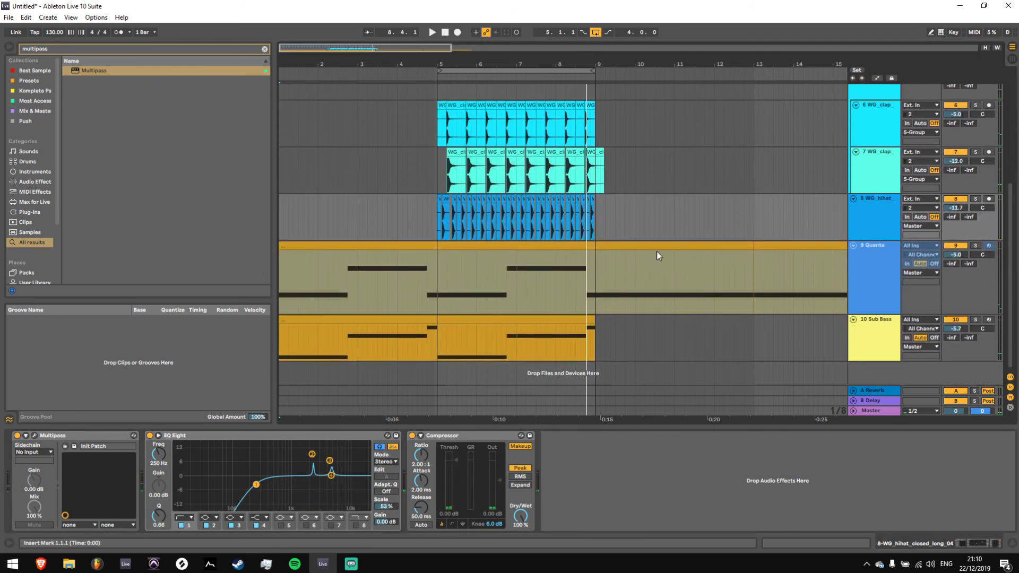
{"action": "key", "text": "ctrl+s"}
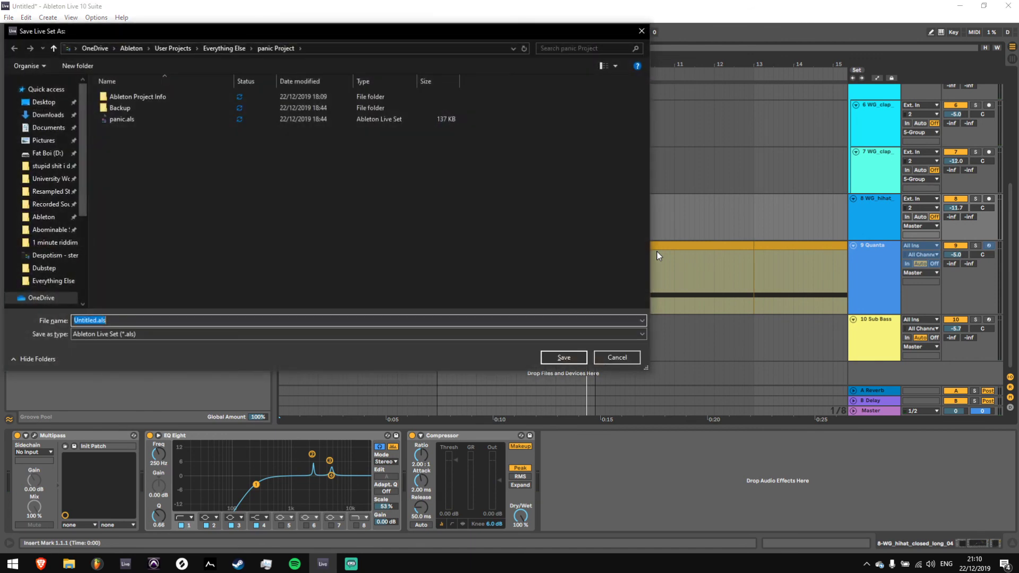
{"action": "left_click", "coordinate": [173, 48]}
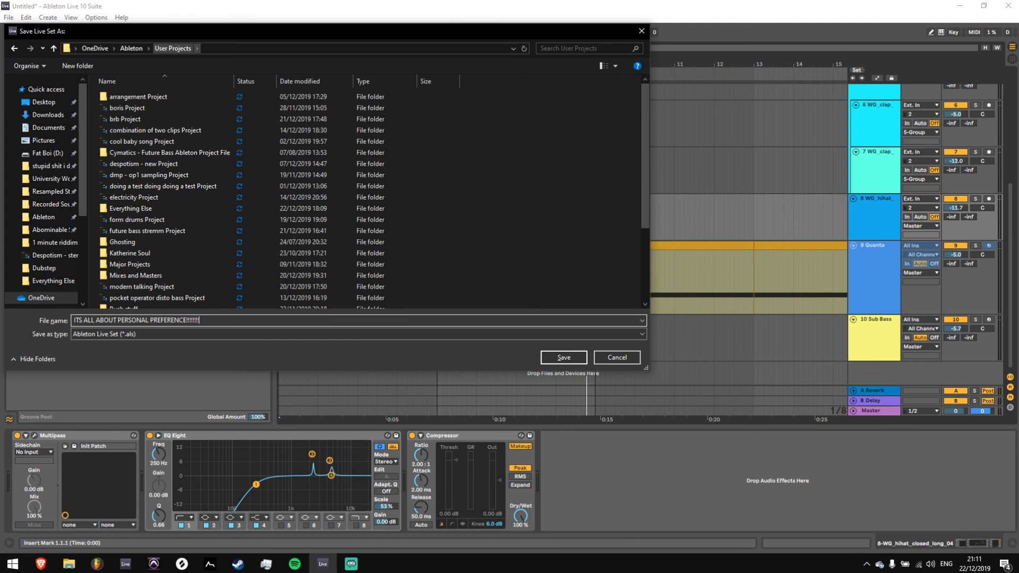
{"action": "key", "text": "Return"}
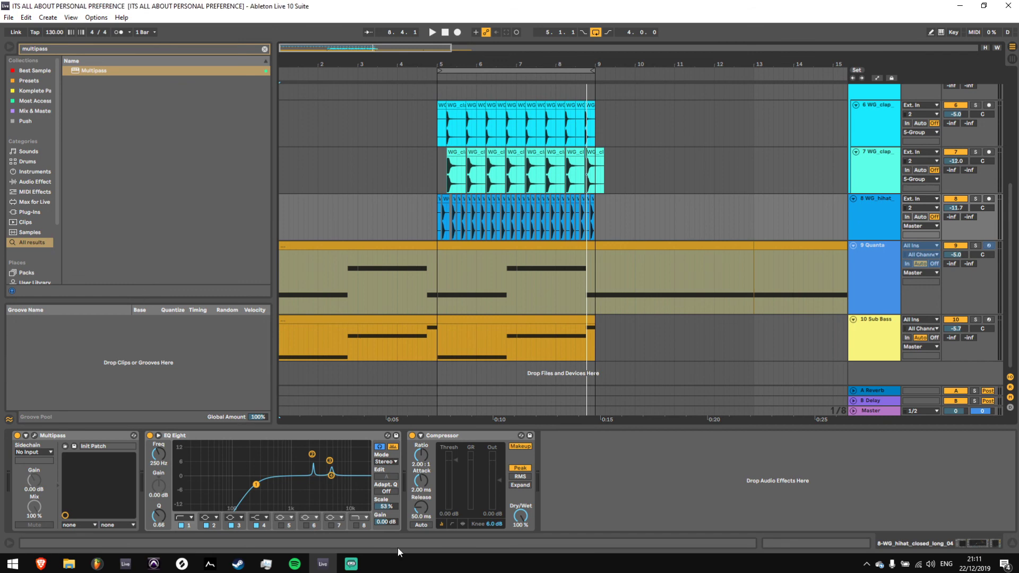
Switch to Streamlabs OBS, shift the Display Capture source around the preview, and return it to fill the canvas
{"action": "left_click", "coordinate": [351, 563]}
{"action": "left_click", "coordinate": [564, 171]}
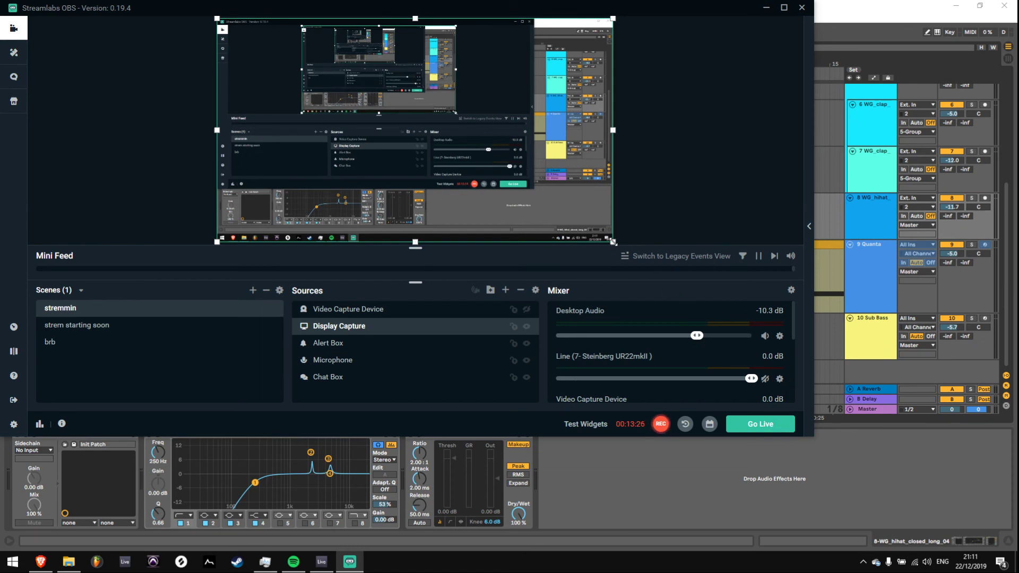
{"action": "left_click_drag", "start_coordinate": [527, 119], "coordinate": [674, 299]}
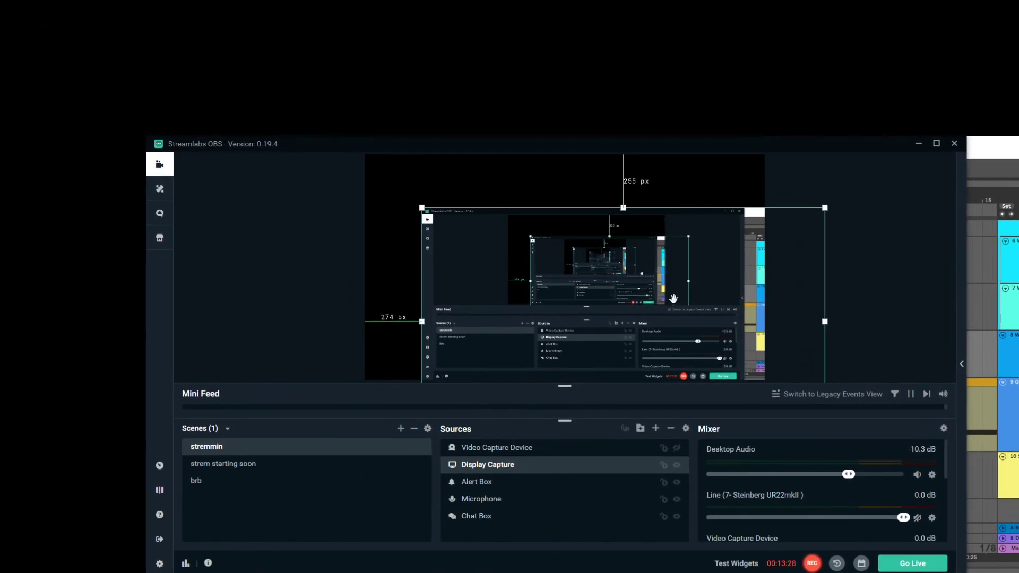
{"action": "left_click_drag", "start_coordinate": [422, 462], "coordinate": [239, 33]}
{"action": "left_click_drag", "start_coordinate": [296, 103], "coordinate": [672, 239]}
{"action": "left_click", "coordinate": [672, 239]}
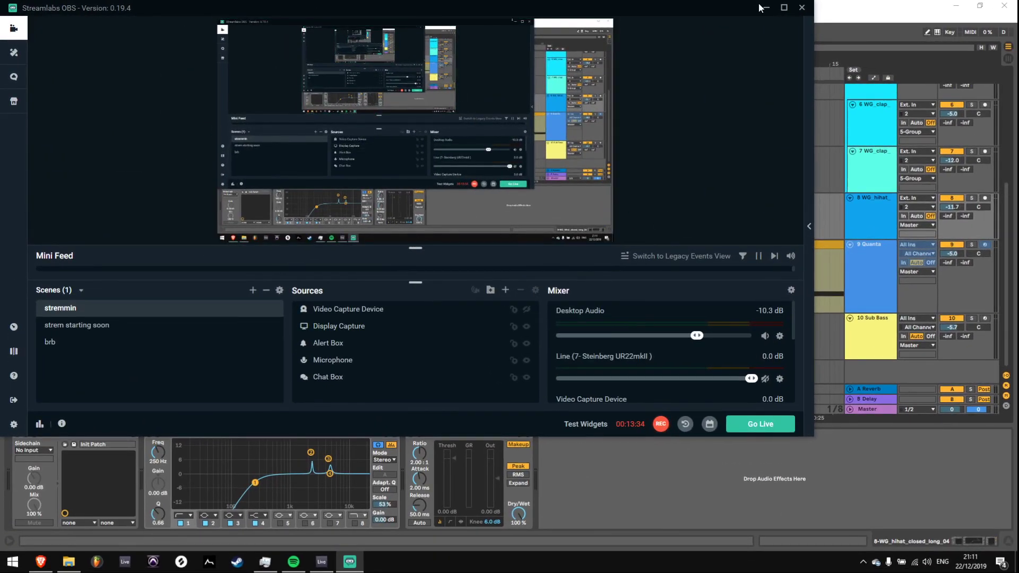